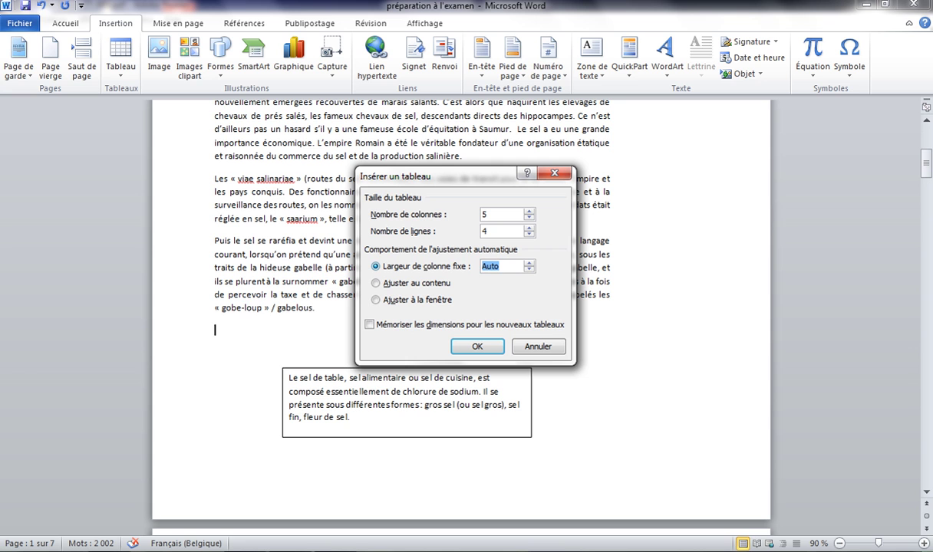
Step: Insert a table with 5 columns and 4 rows, using a fixed column width of 3,2 cm
type("3,1 cm")
left_click(529, 264)
left_click(477, 347)
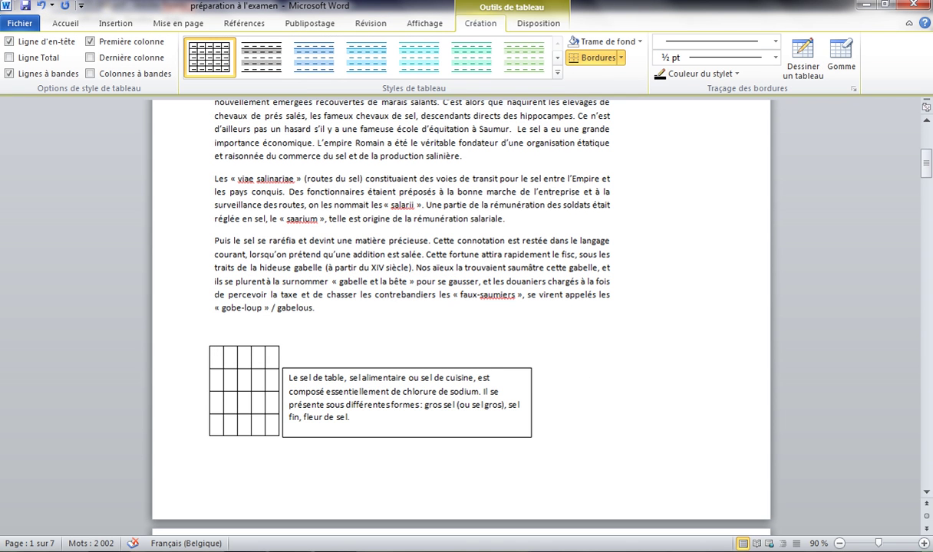
Step: Read exercise Q02.2 in Adobe Reader, and back in Word open the additional layout options for the picture under the Histoire heading
key("alt+Tab")
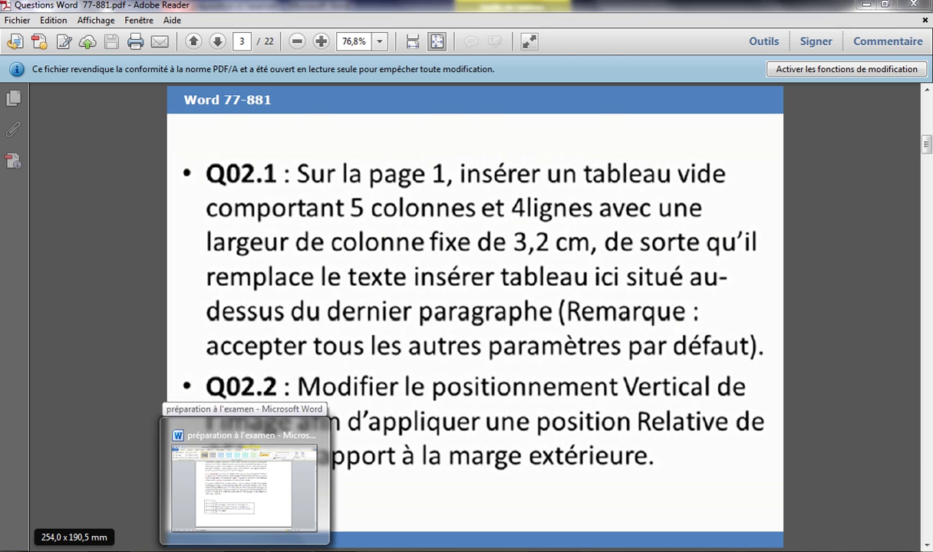
left_click(238, 551)
left_click_drag(926, 163, 926, 142)
left_click(305, 334)
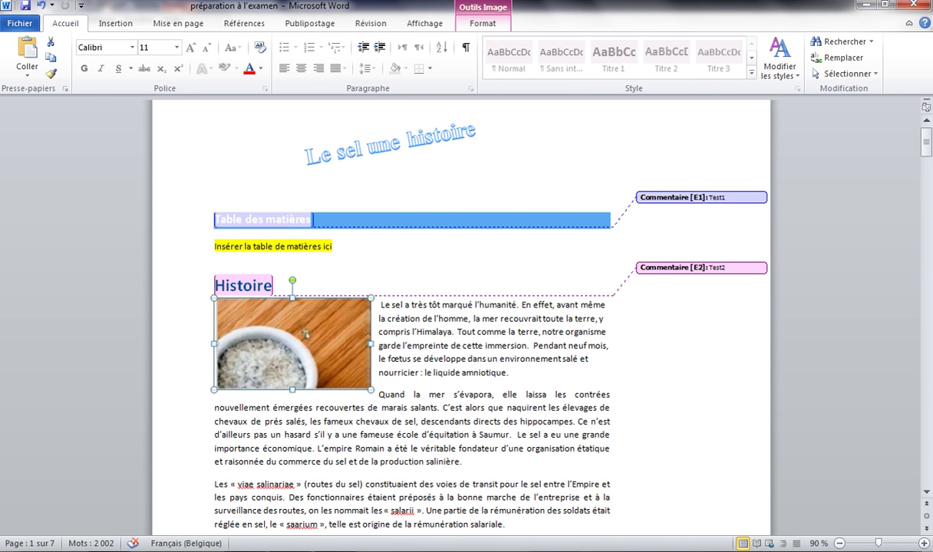
double_click(306, 334)
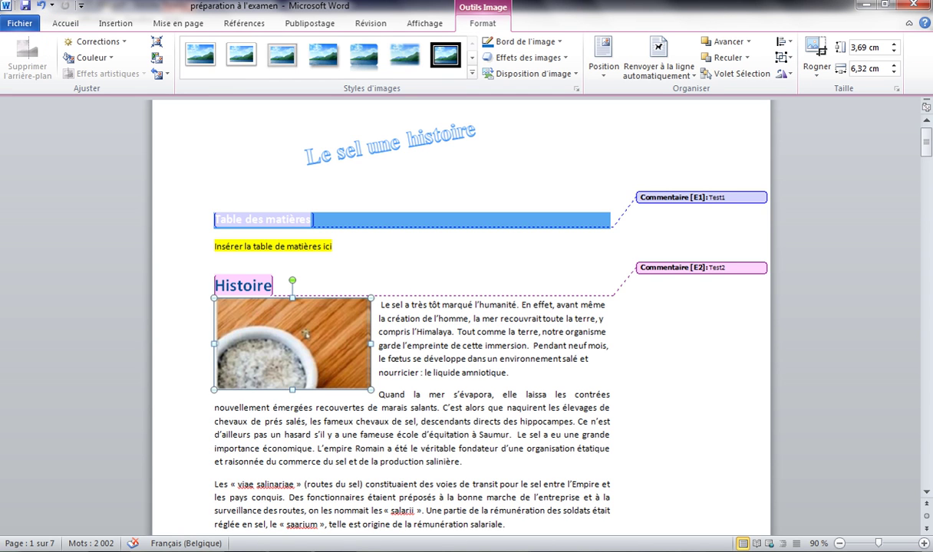
left_click(604, 57)
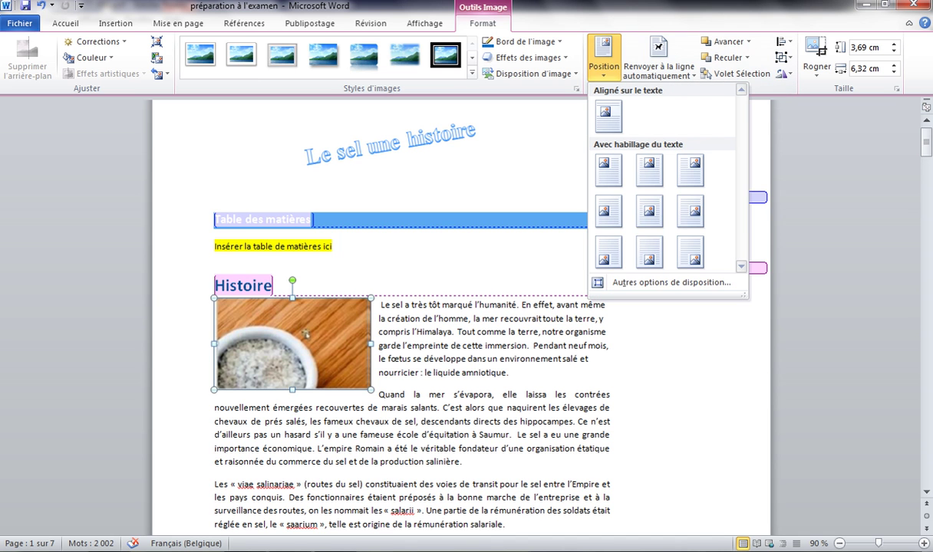
left_click(618, 284)
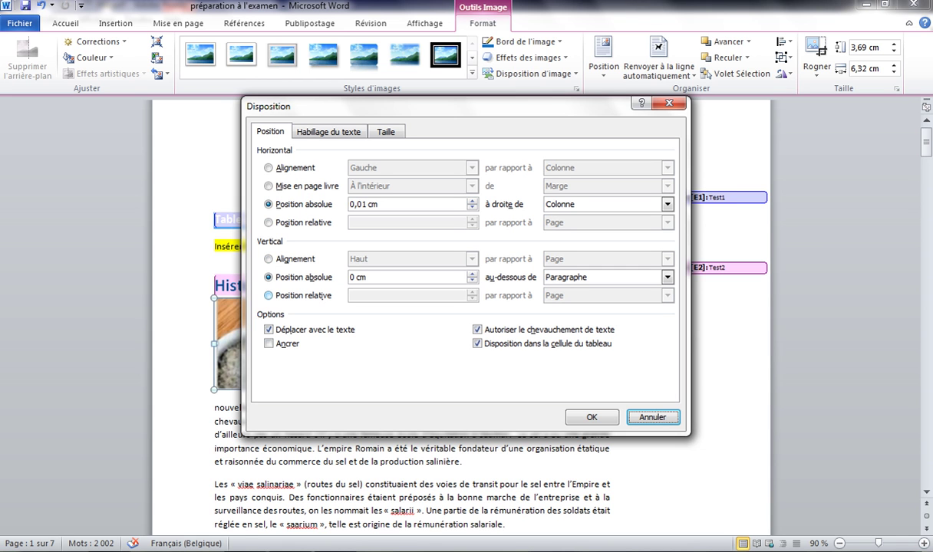
Step: Set the picture's vertical placement to a relative position of 95 % with respect to the outer margin (Marge extérieure)
left_click(268, 295)
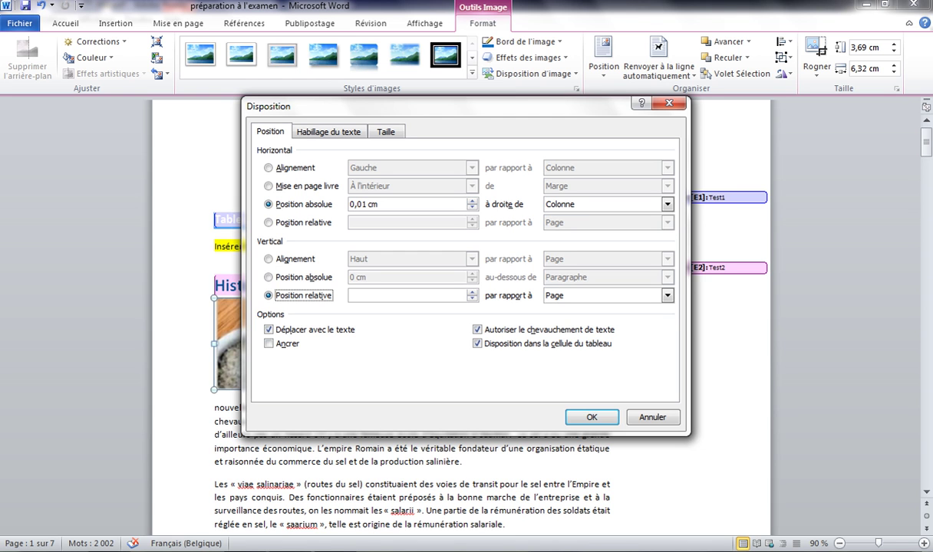
left_click(384, 296)
type("95")
left_click(666, 295)
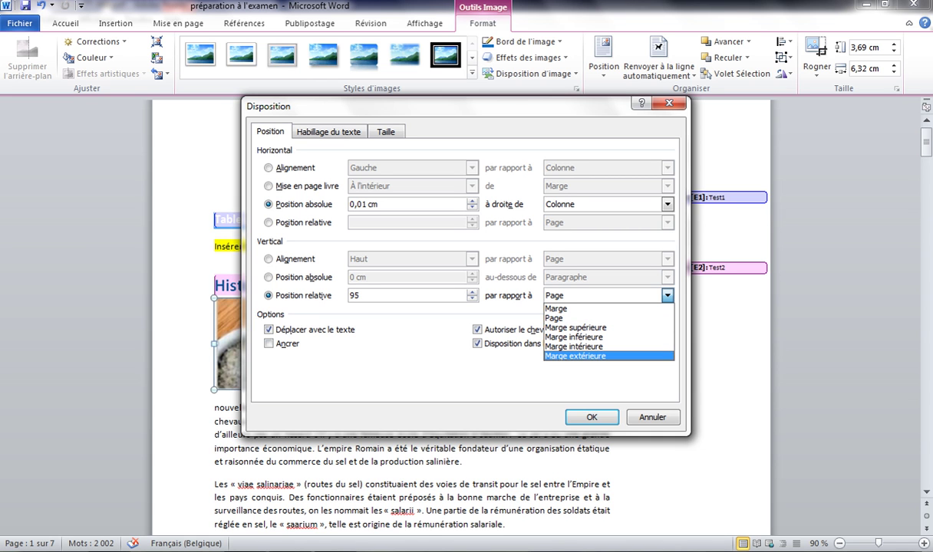
key("Return")
left_click(592, 418)
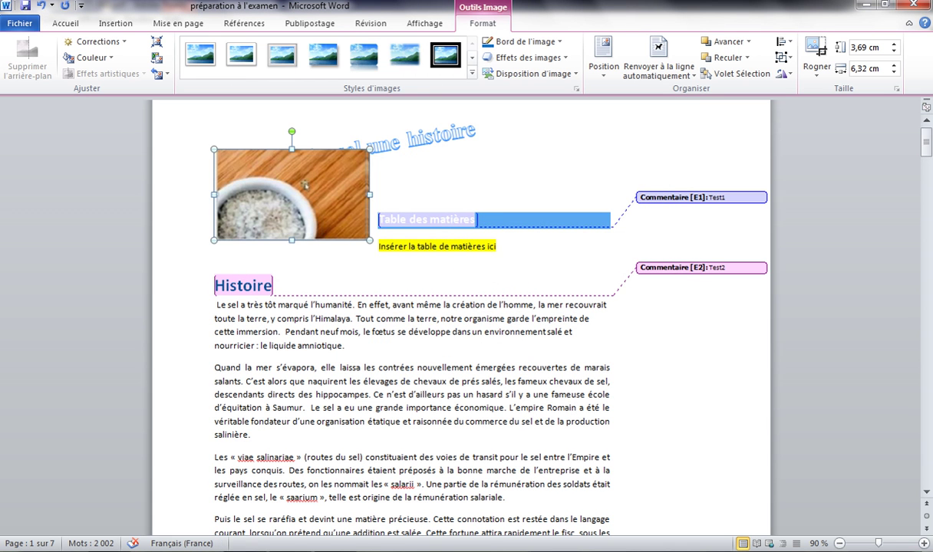
Step: Switch to Adobe Reader, read exercises Q03.1 and Q03.2 on page 4 of the questions PDF, and return to Word
left_click(276, 452)
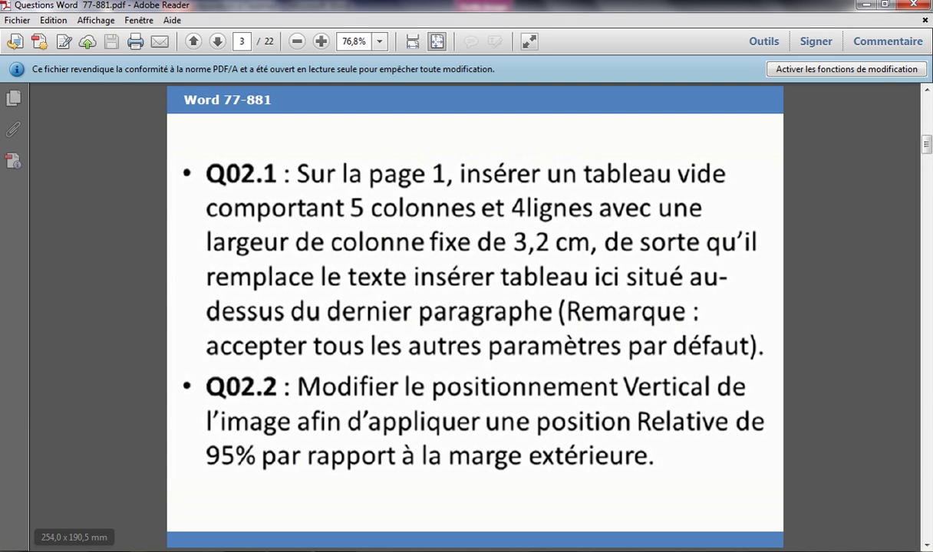
key("Page_Down")
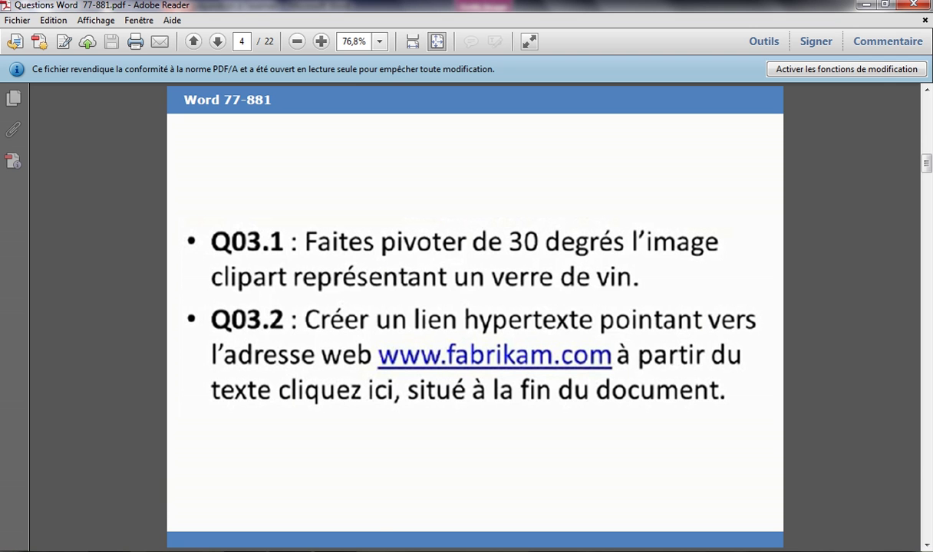
left_click(284, 453)
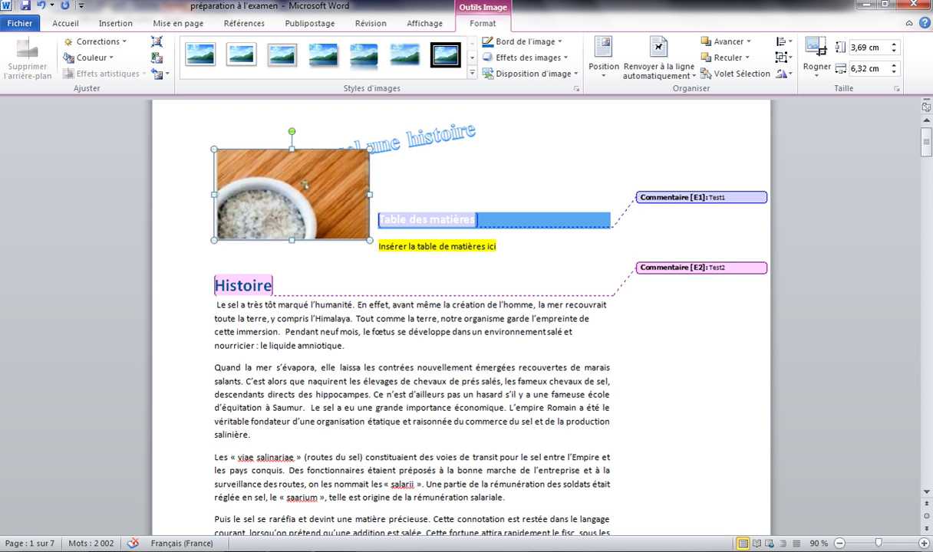
Step: Rotate the drinking glass picture beside the L'eau potable section by 30 degrees
scroll(304, 184, "down", 4)
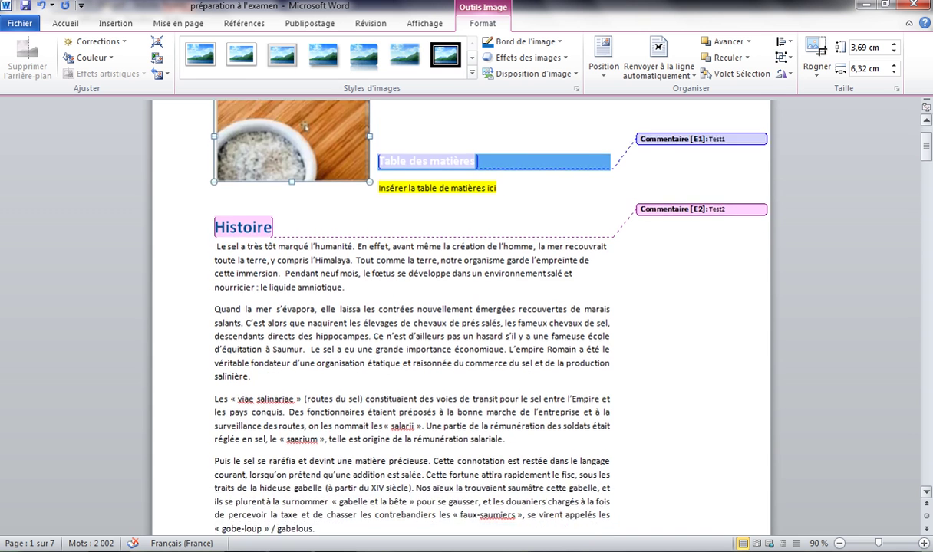
scroll(460, 315, "down", 9)
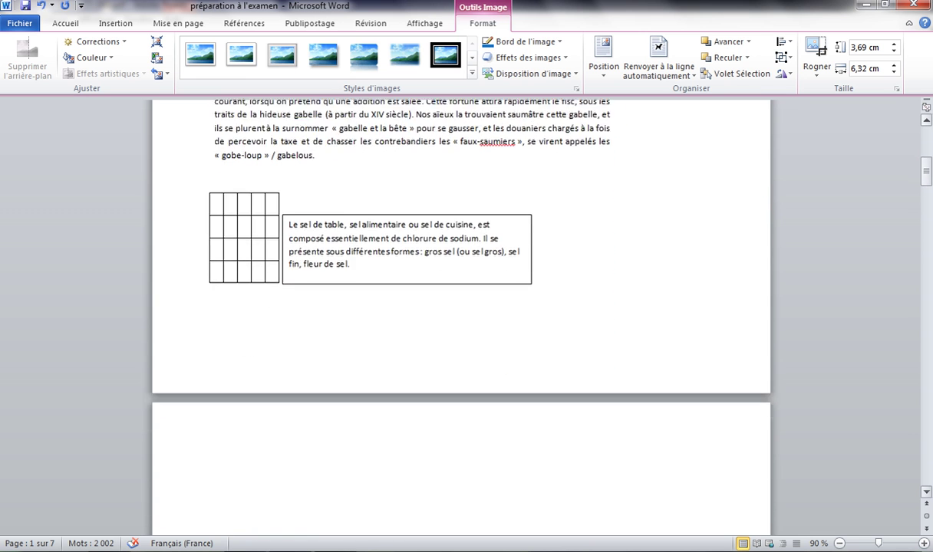
scroll(460, 314, "down", 9)
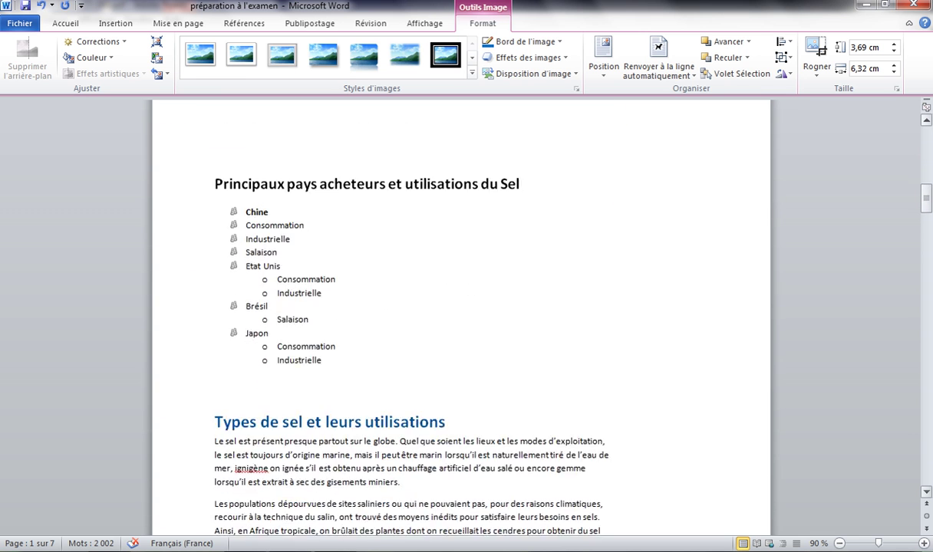
scroll(460, 314, "down", 9)
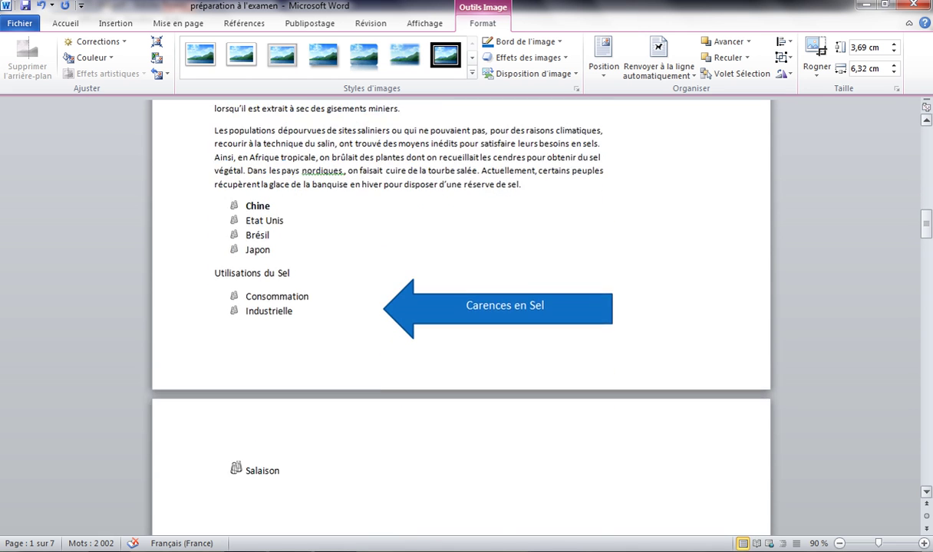
scroll(460, 314, "down", 10)
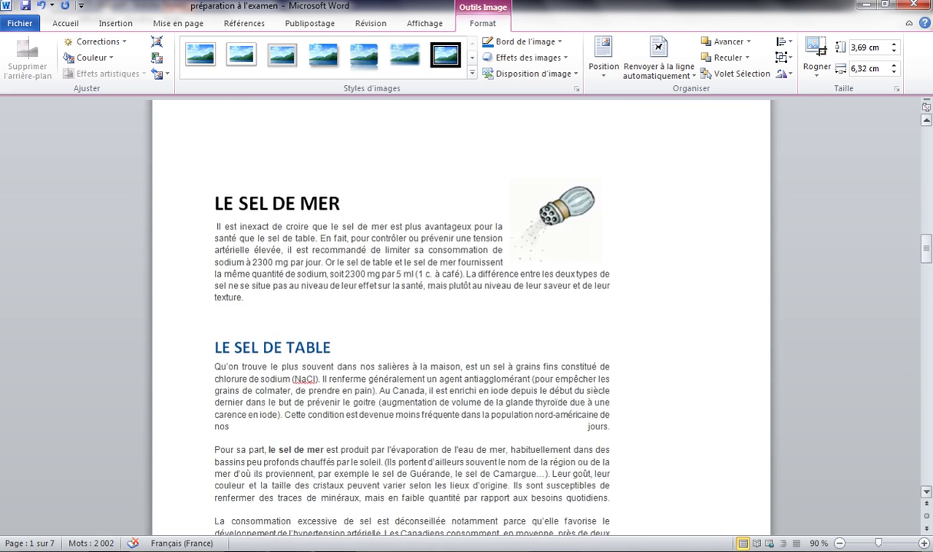
scroll(460, 314, "down", 7)
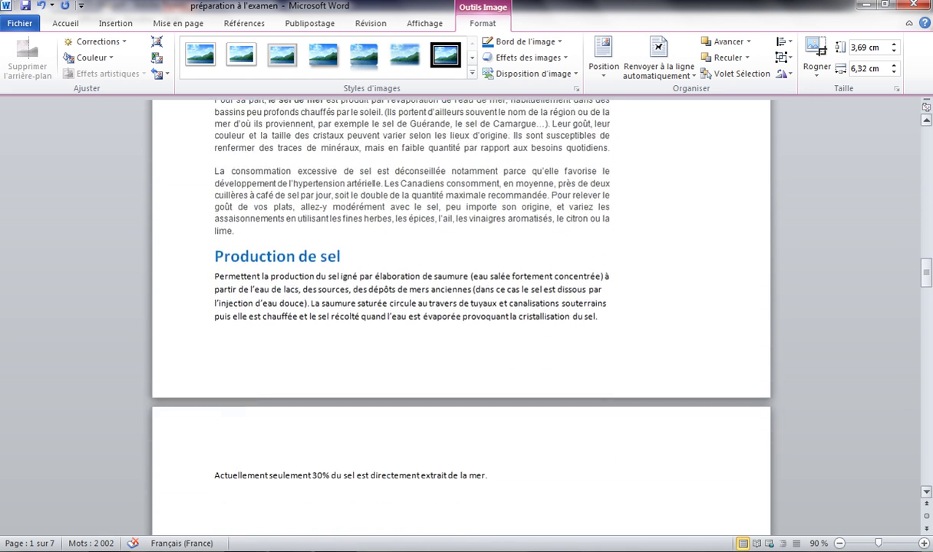
scroll(460, 315, "down", 8)
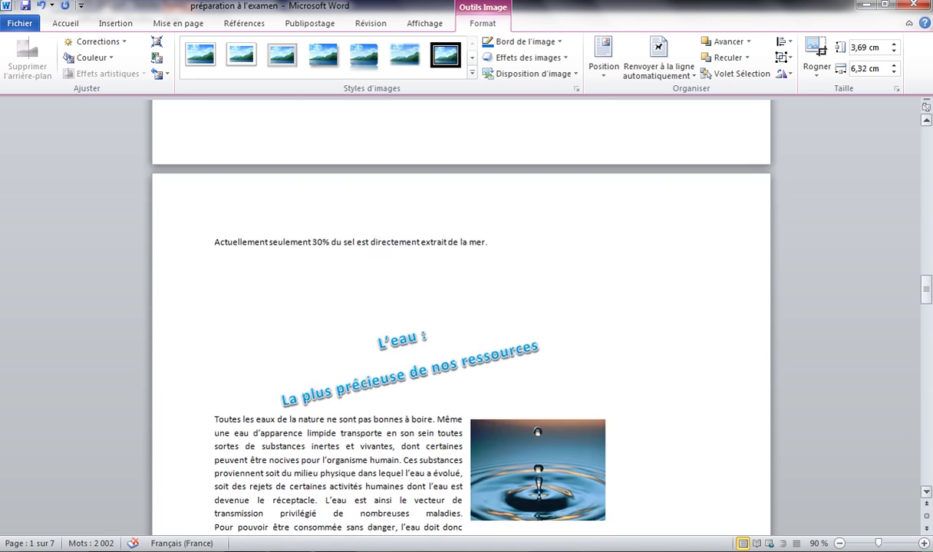
scroll(461, 315, "down", 4)
left_click_drag(926, 309, 926, 392)
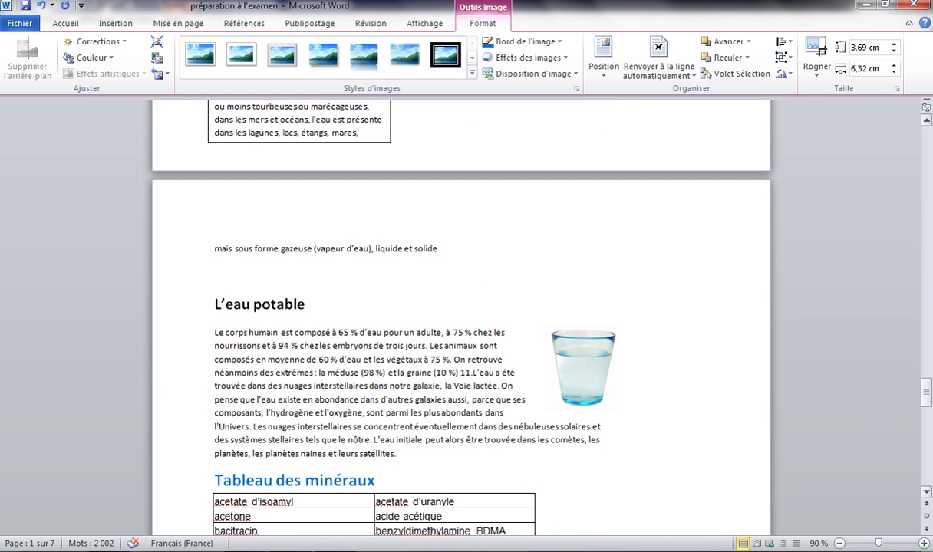
left_click(581, 368)
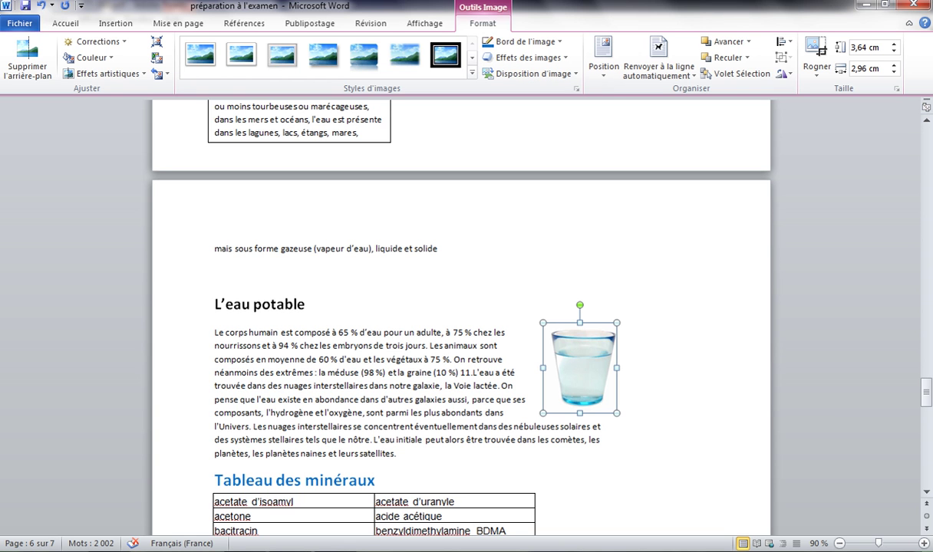
left_click(783, 74)
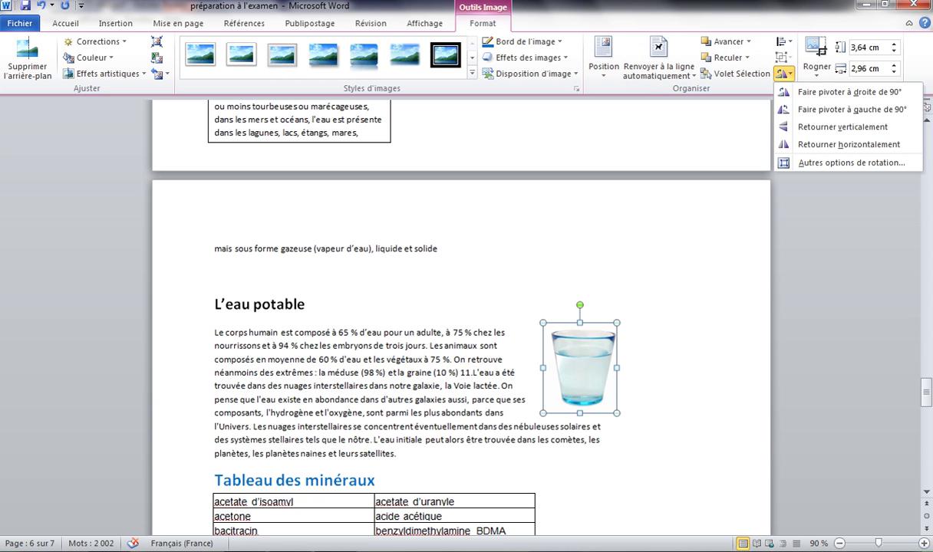
left_click(851, 161)
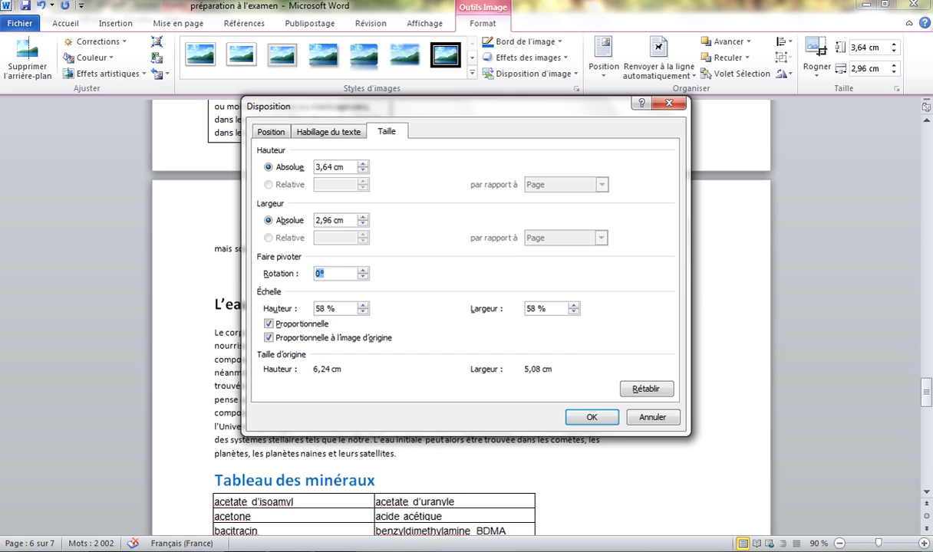
type("30")
key("Return")
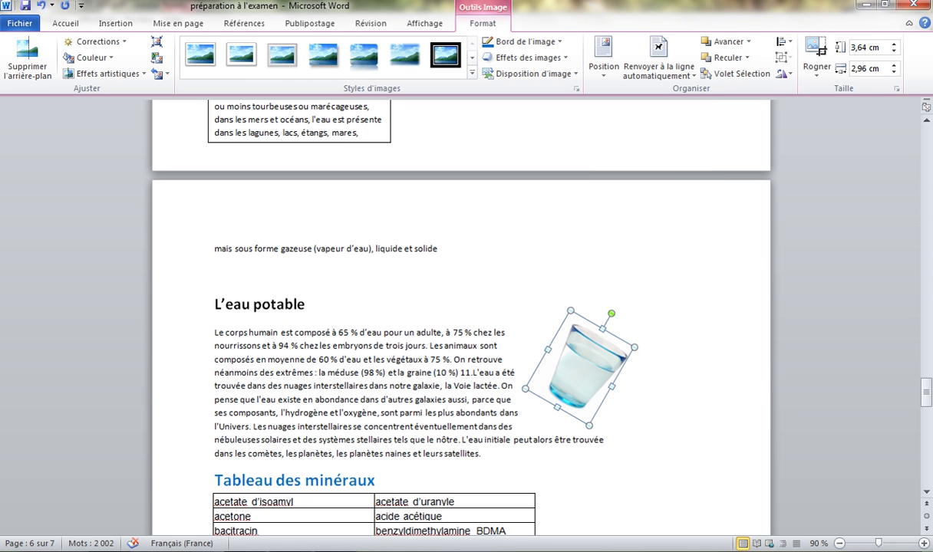
left_click(290, 551)
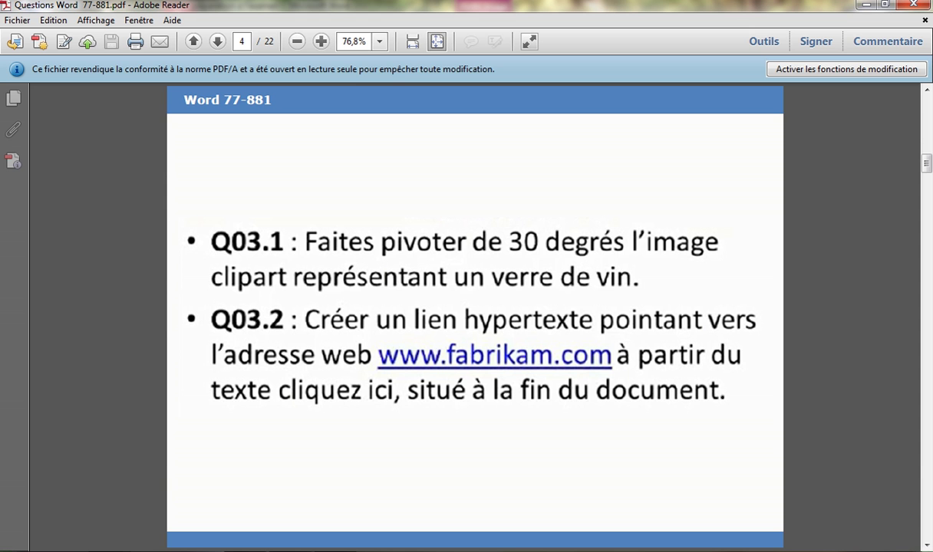
key("alt+Tab")
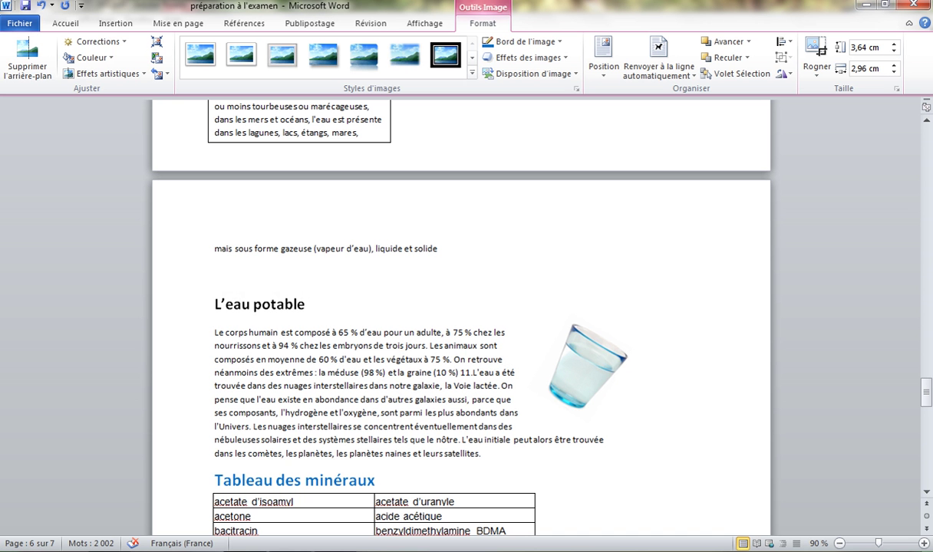
left_click_drag(926, 393, 926, 466)
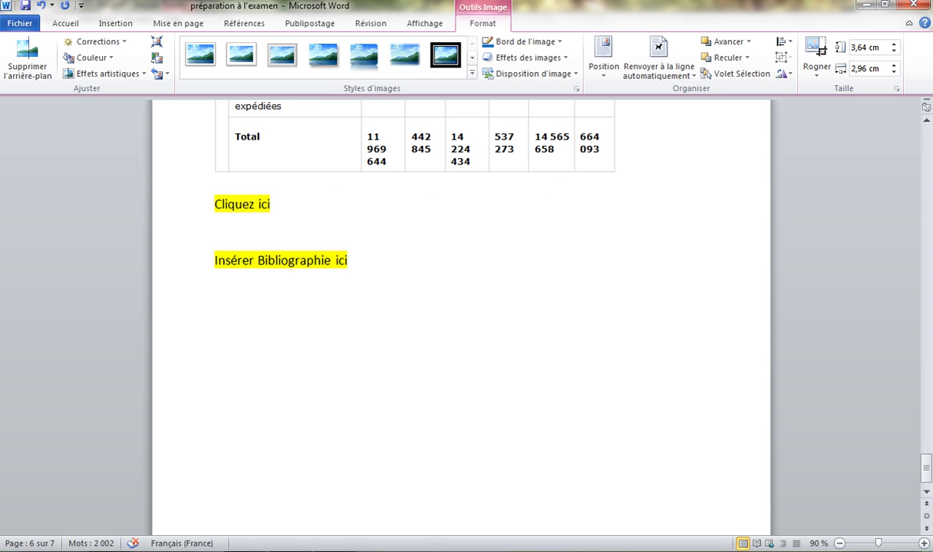
left_click_drag(271, 204, 206, 204)
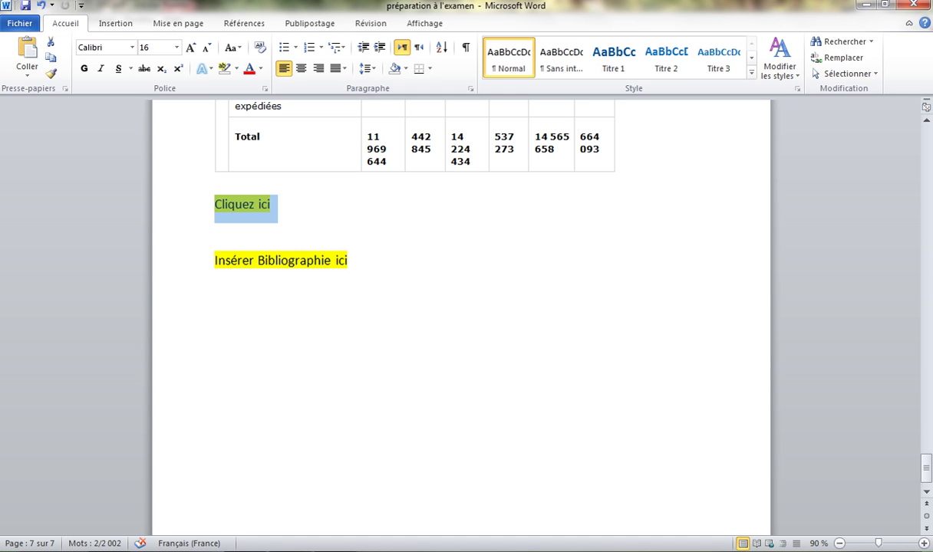
left_click(115, 23)
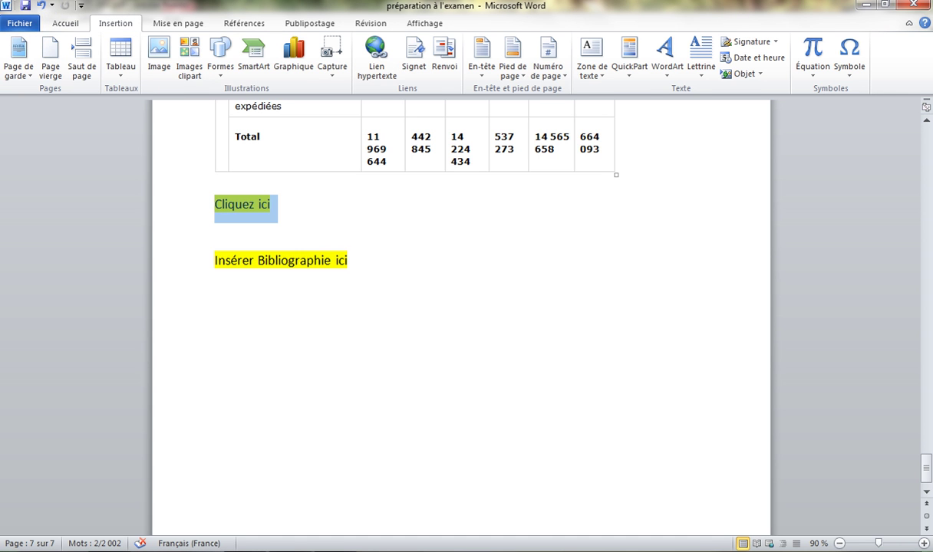
left_click(376, 58)
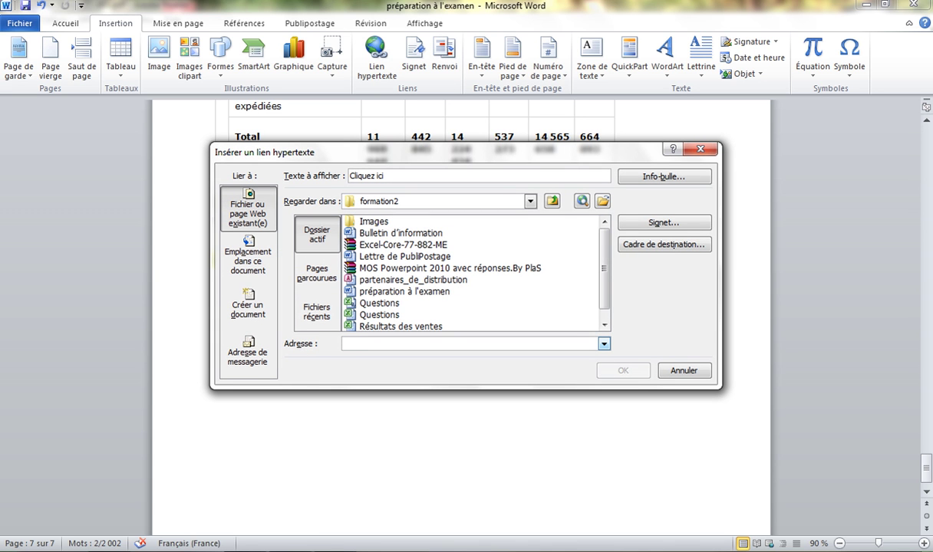
type("www")
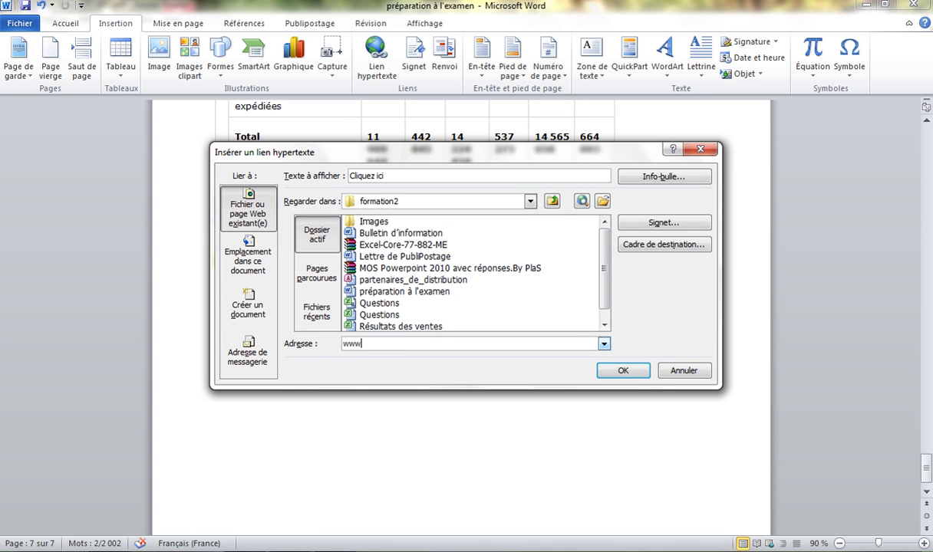
type(".")
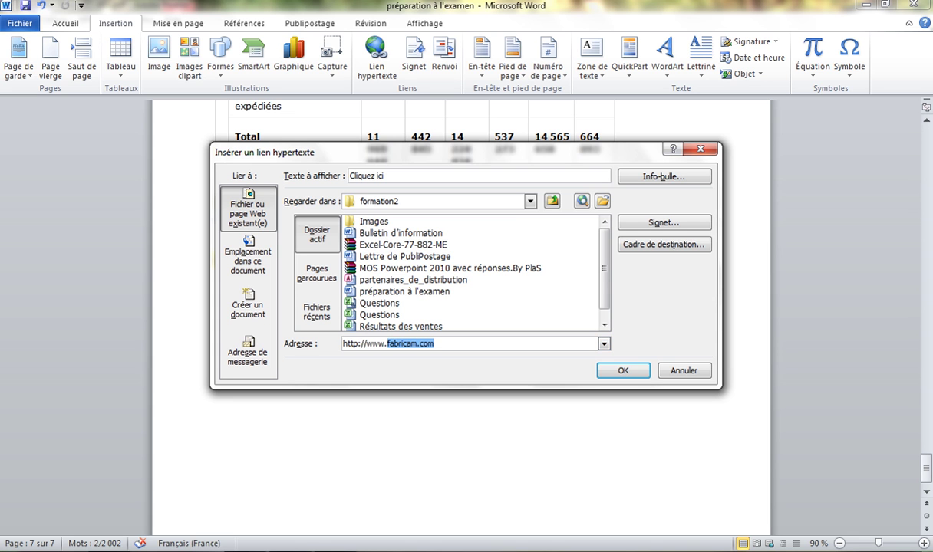
key("Return")
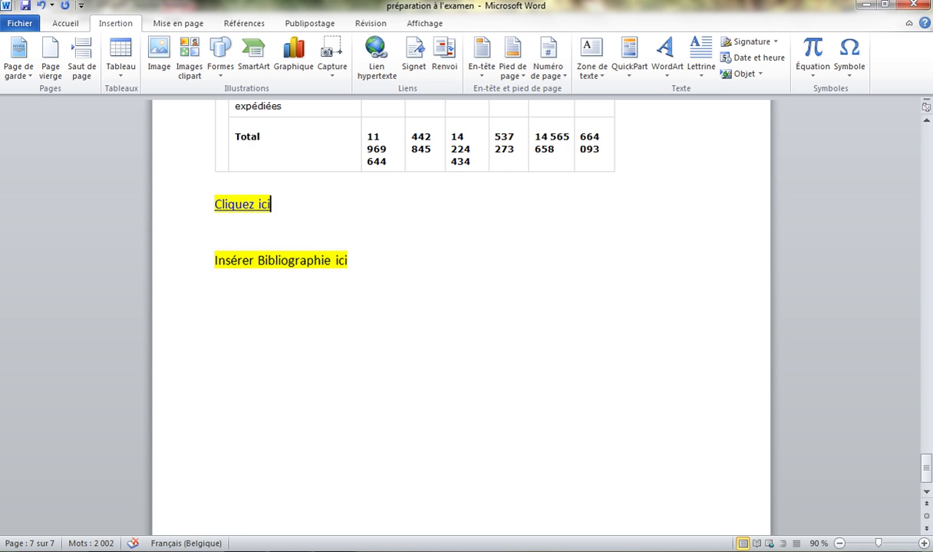
Step: Switch to Adobe Reader and go to page 5 of the questions PDF to read exercises Q04.1 and Q04.2
key("alt+Tab")
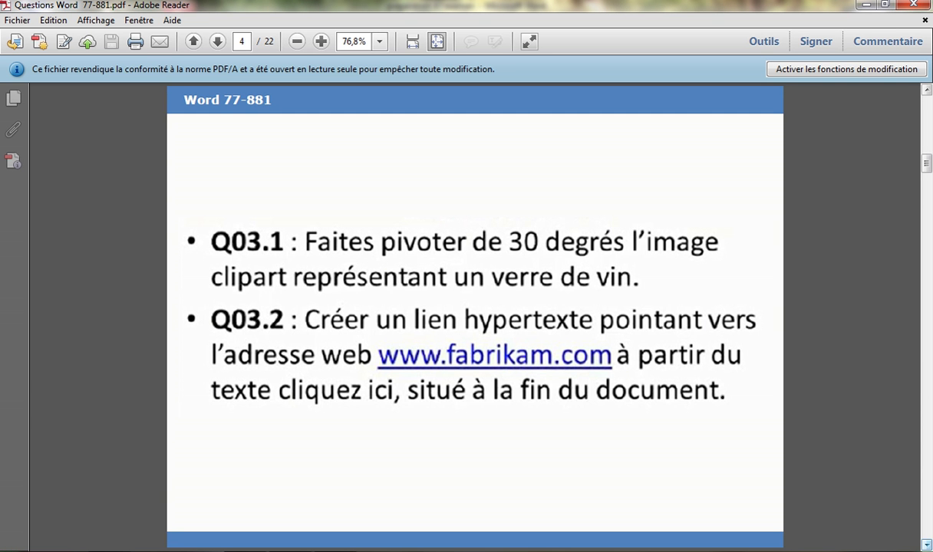
key("Page_Down")
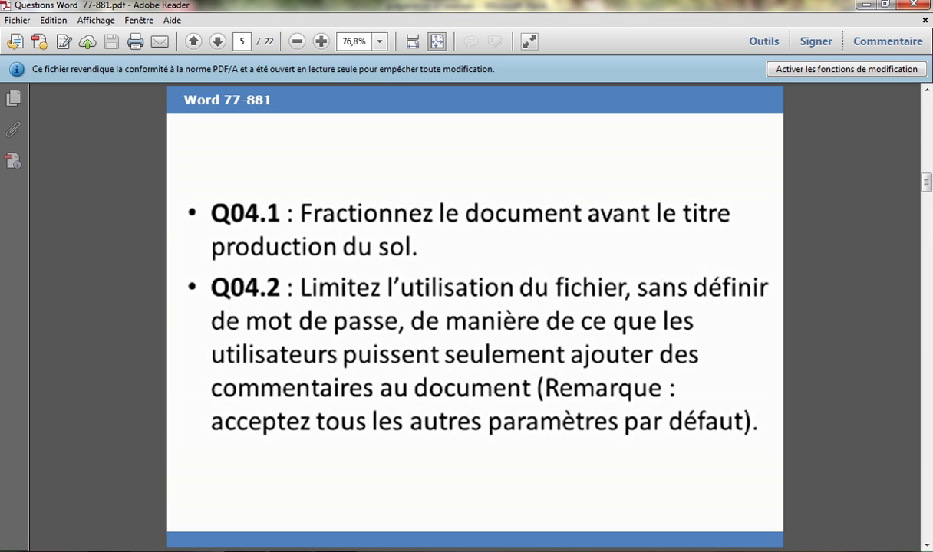
Step: Switch to Word, split the document window just above the "Production de sel" heading, and remove the split again
key("alt+Tab")
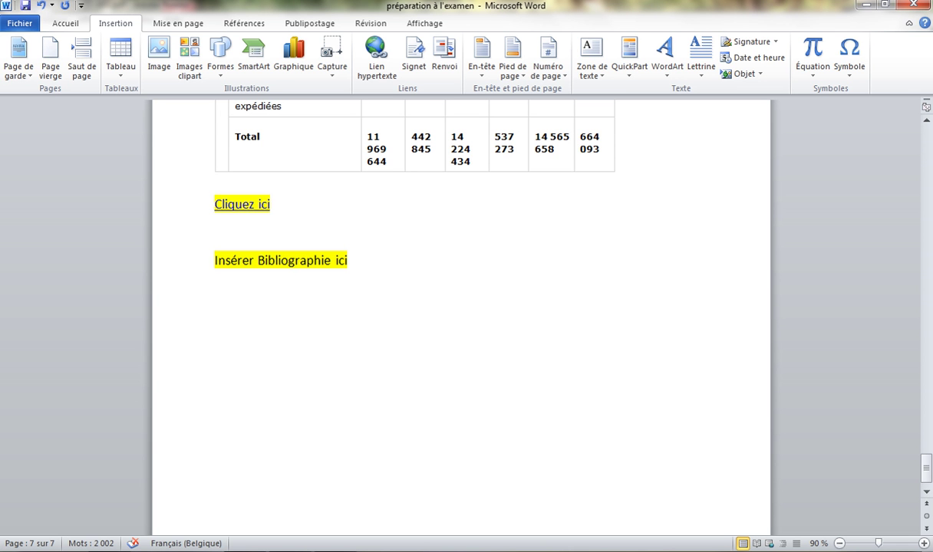
left_click_drag(926, 469, 926, 275)
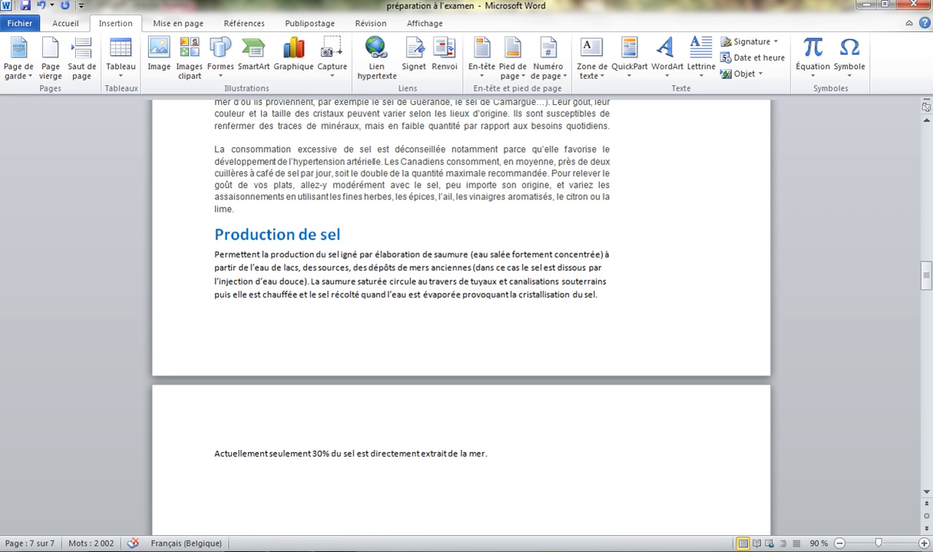
left_click(424, 23)
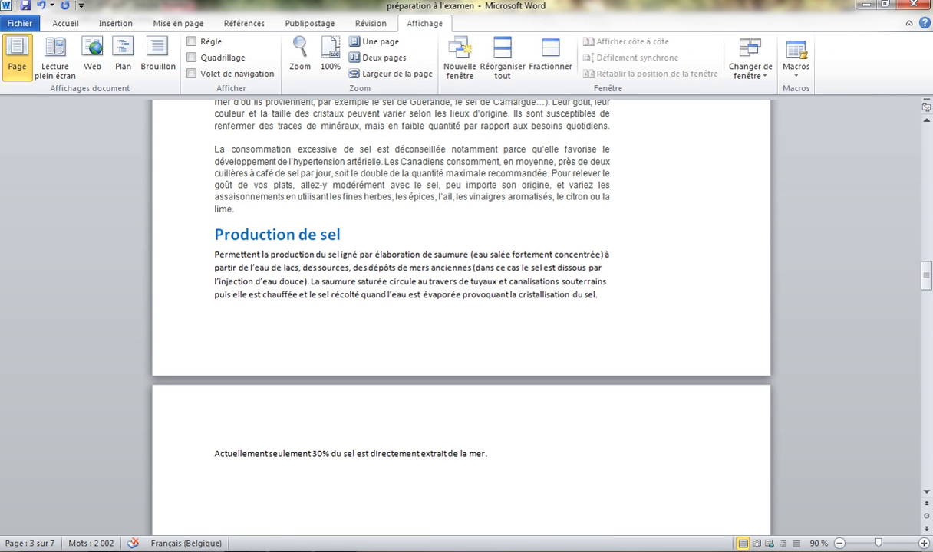
left_click(550, 57)
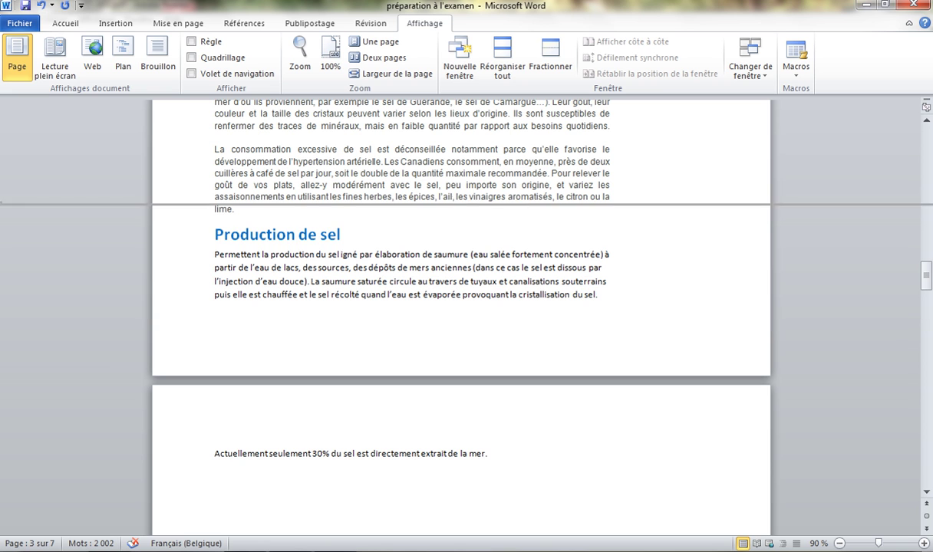
left_click(407, 220)
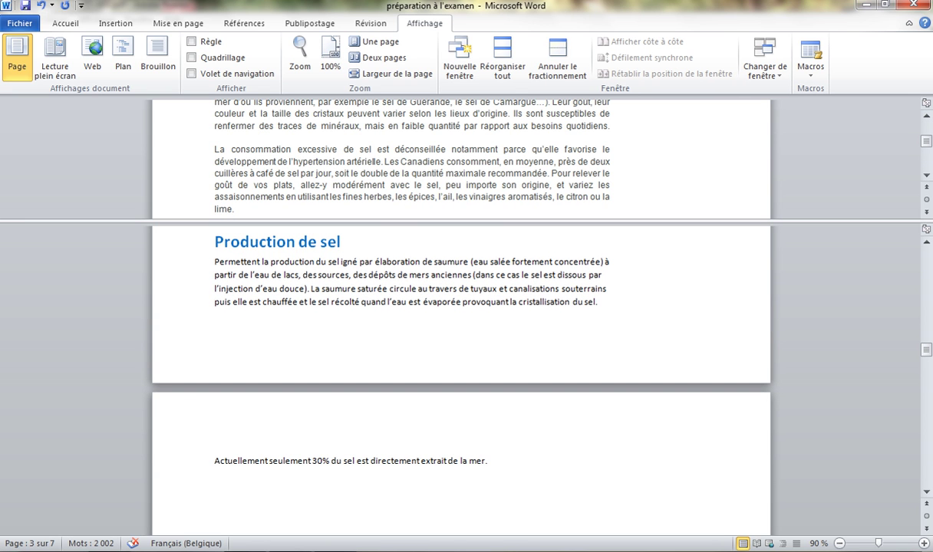
left_click(558, 57)
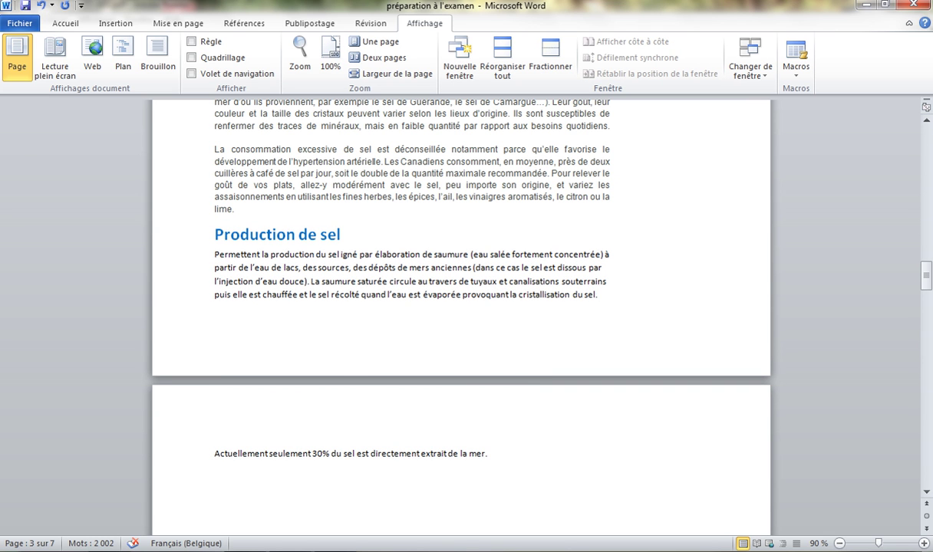
Step: Recheck exercise Q04.2 in Adobe Reader and, in Word, restrict the allowed document changes to comments only (Commentaires)
key("alt+Tab")
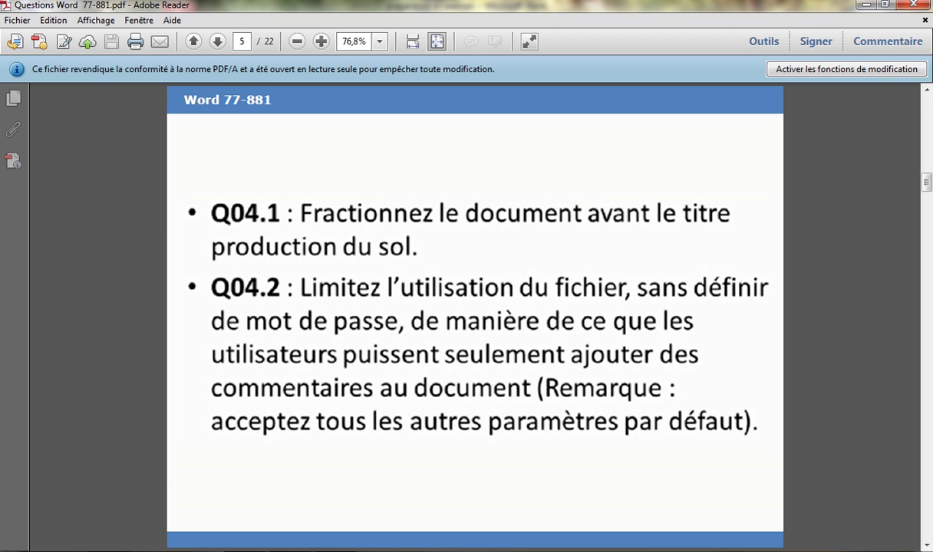
key("alt+Tab")
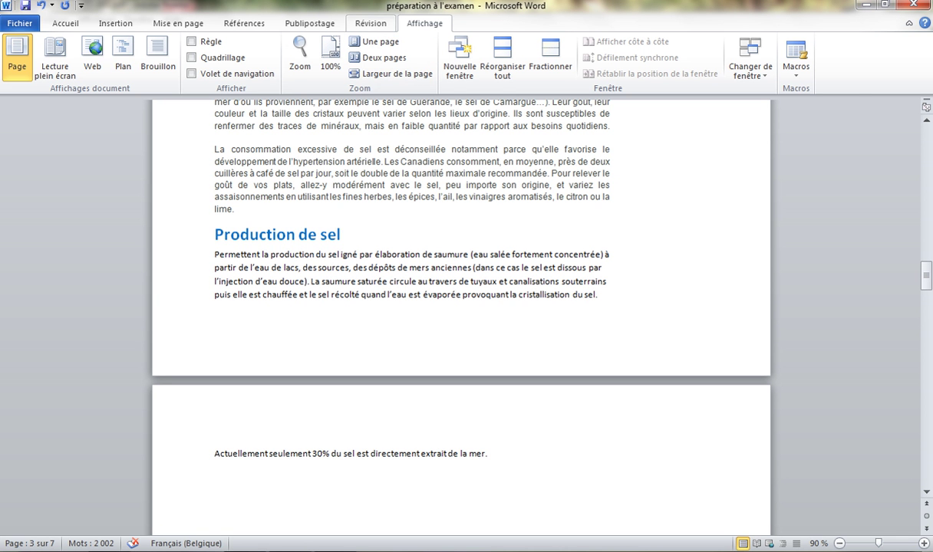
left_click(370, 23)
left_click(870, 61)
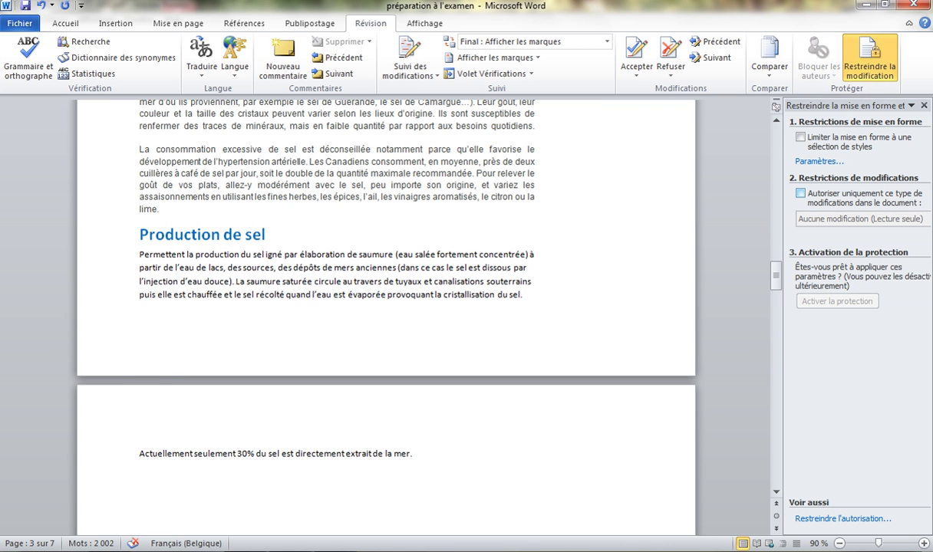
left_click(800, 194)
left_click(924, 218)
key("Up")
key("Up")
key("Return")
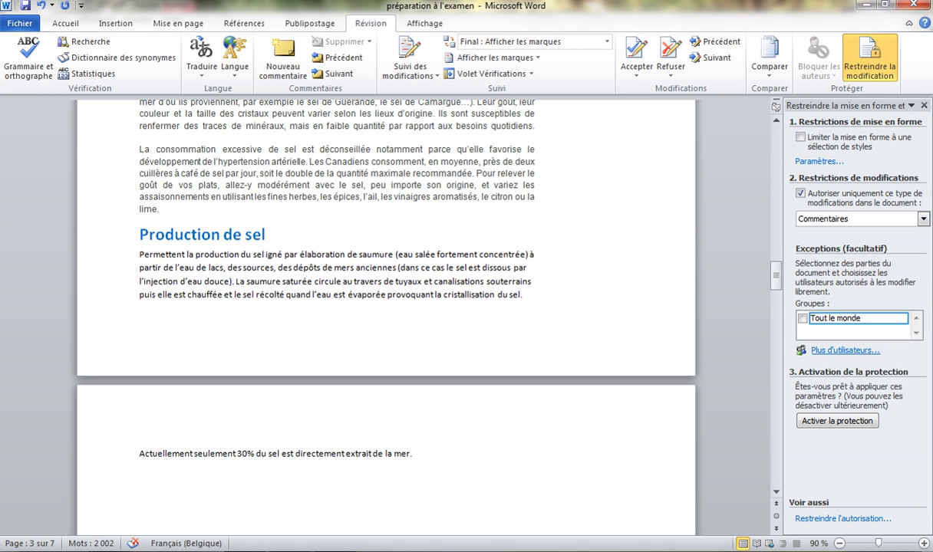
Step: Open the protection activation dialog, cancel it without setting a password, and close the editing restrictions pane
left_click(837, 420)
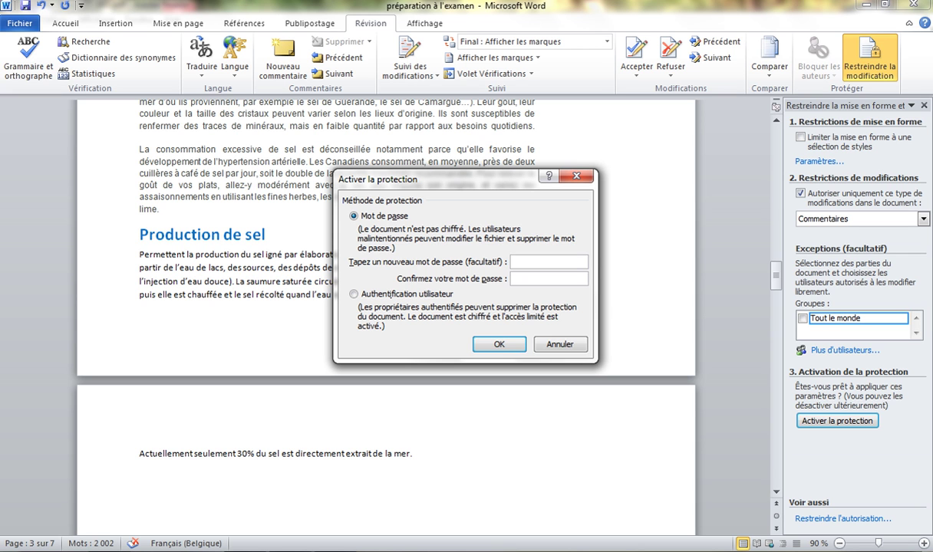
key("Escape")
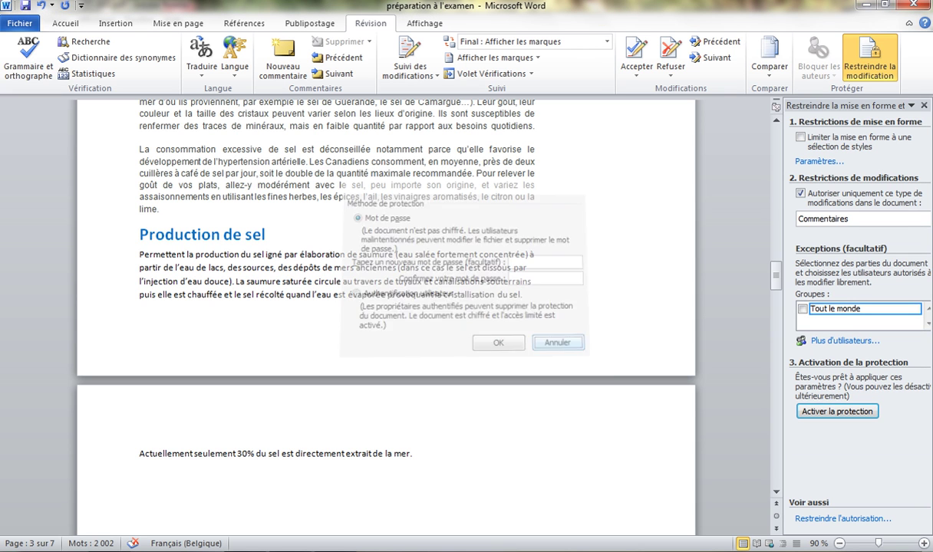
left_click(924, 106)
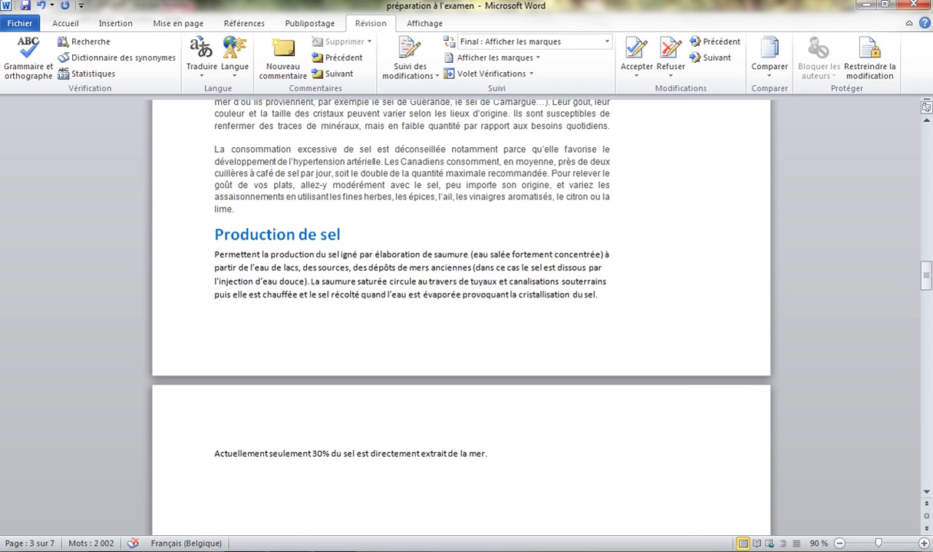
Step: Switch to Adobe Reader, read exercises Q05.1 and Q05.2 on page 6 of the questions PDF, and return to Word
key("alt+Tab")
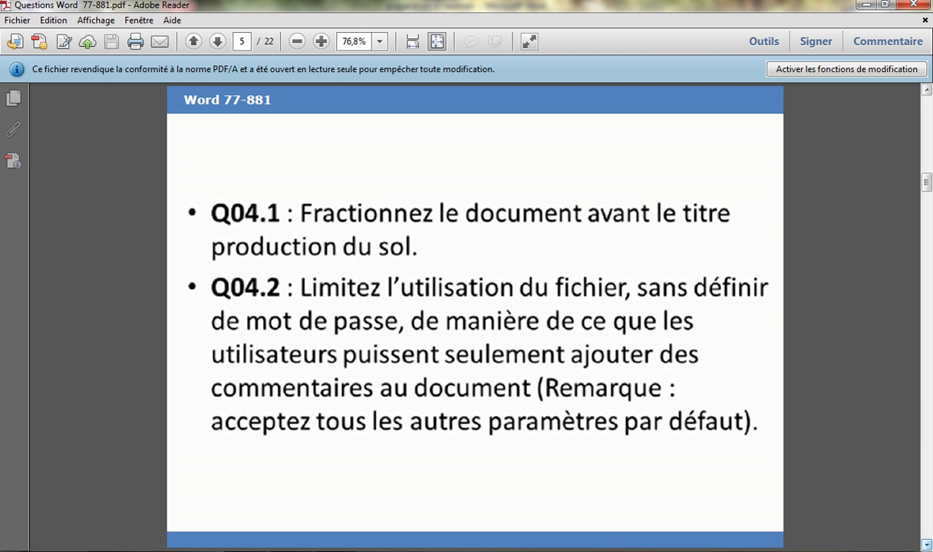
key("Page_Down")
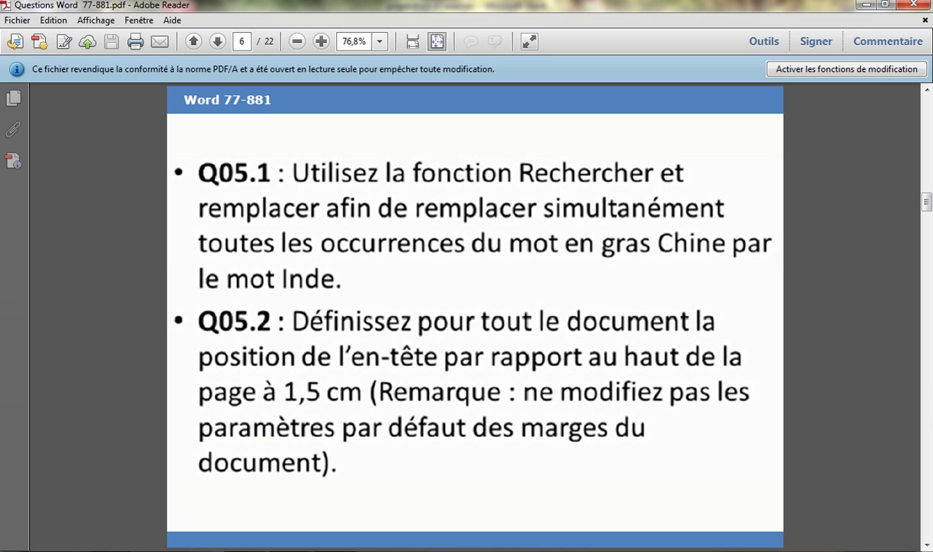
key("alt+Tab")
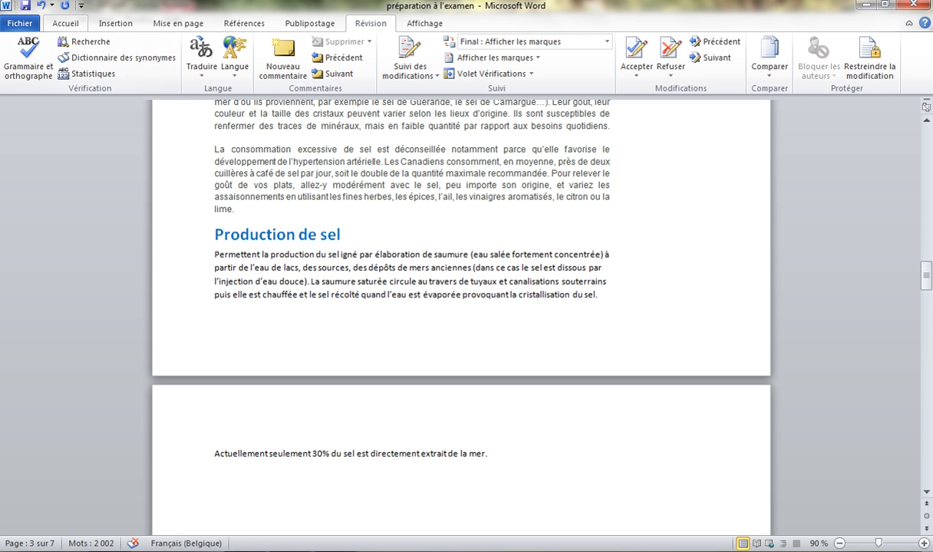
Step: Set up a find-and-replace search for the word "Chine" limited to bold (Gras) formatting
left_click(65, 23)
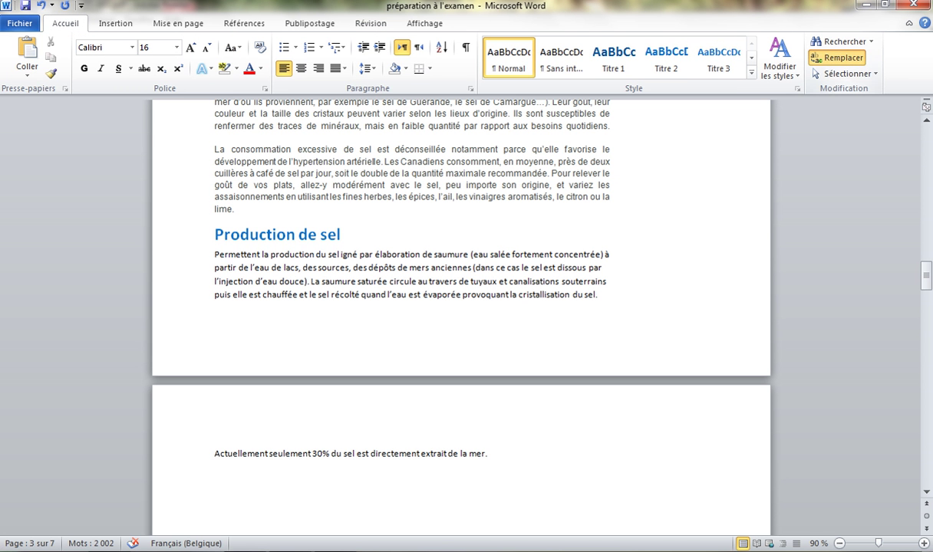
left_click(837, 58)
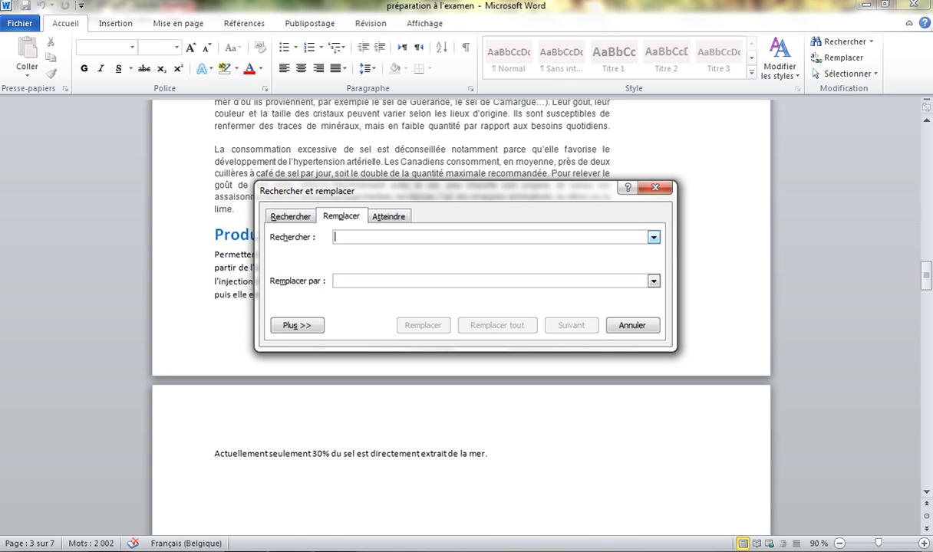
type("Chine")
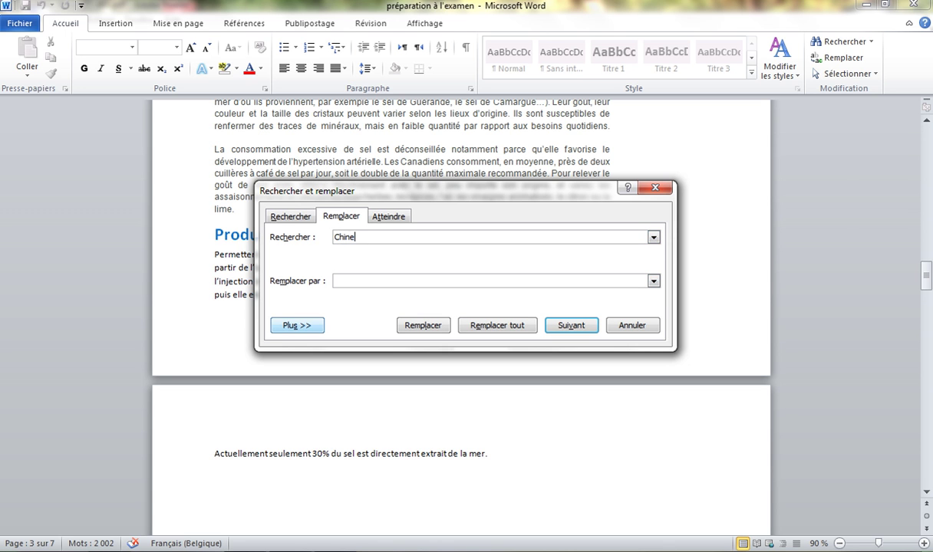
left_click(297, 325)
left_click(304, 498)
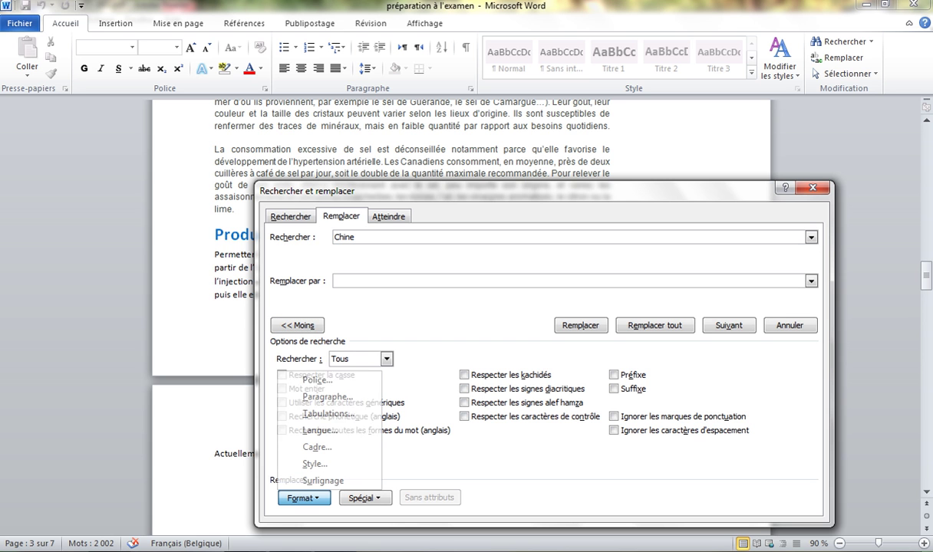
key("Escape")
key("Escape")
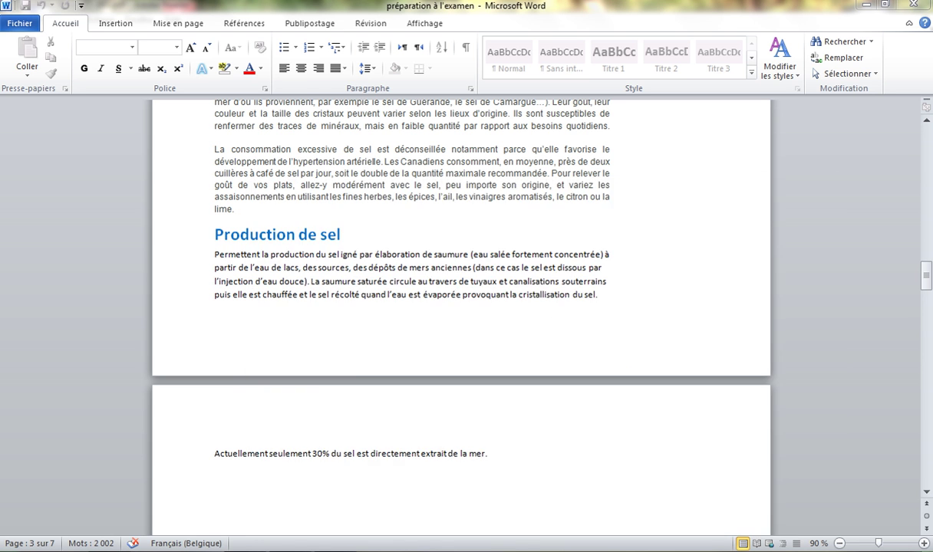
left_click(491, 174)
key("Return")
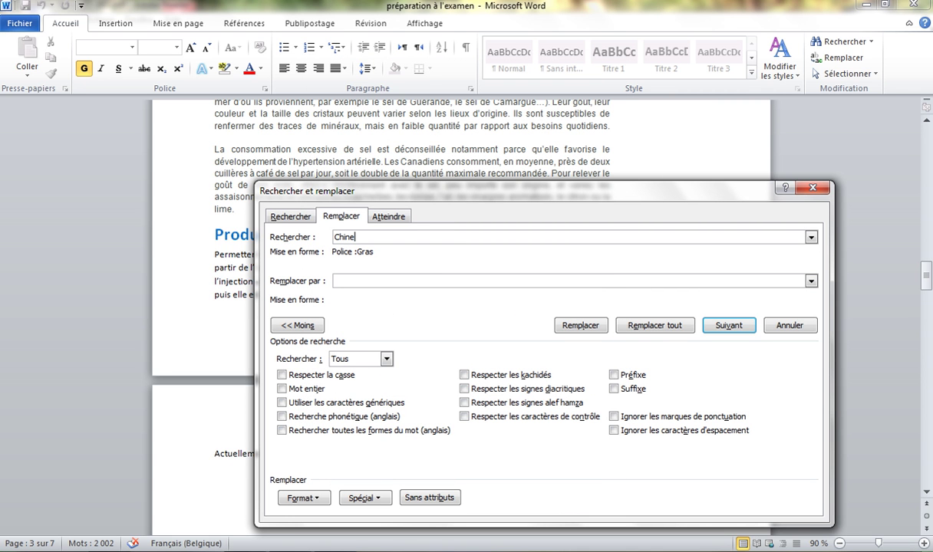
Step: Replace all bold occurrences of "Chine" with "Inde", close the dialog, and switch to Adobe Reader to read exercise Q05.2
left_click(345, 280)
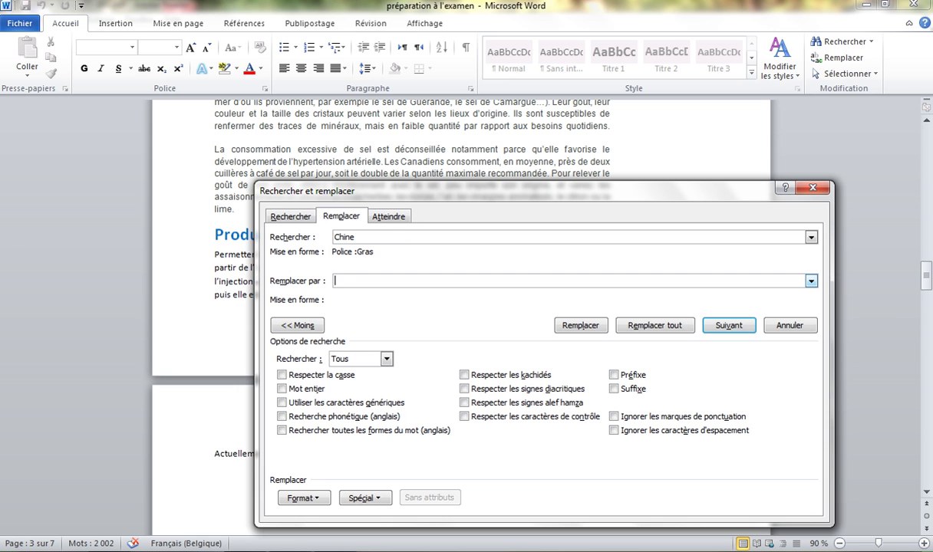
type("Inde")
left_click(655, 325)
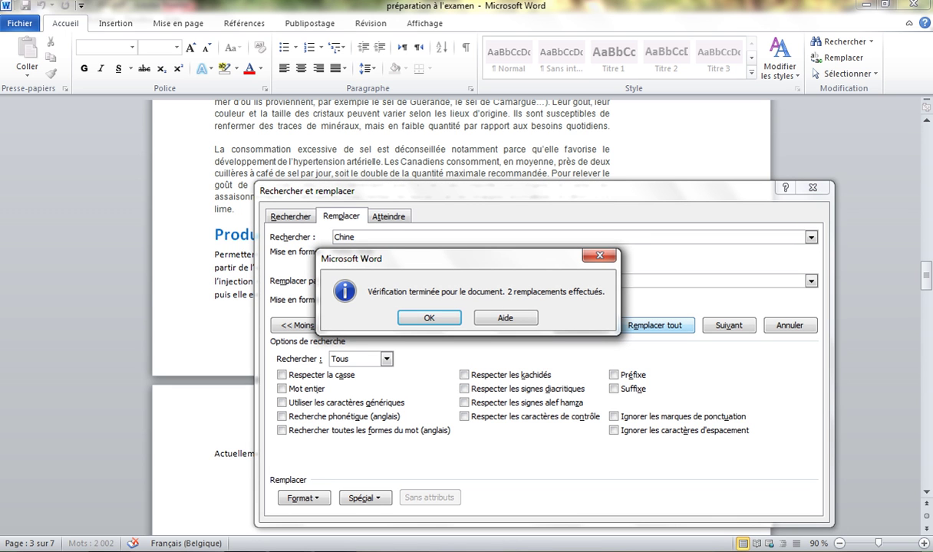
key("Return")
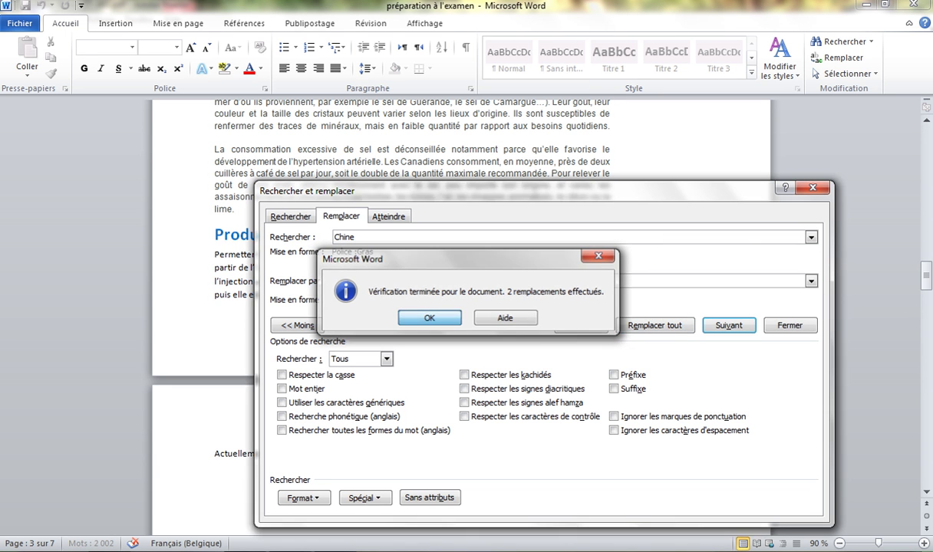
key("Escape")
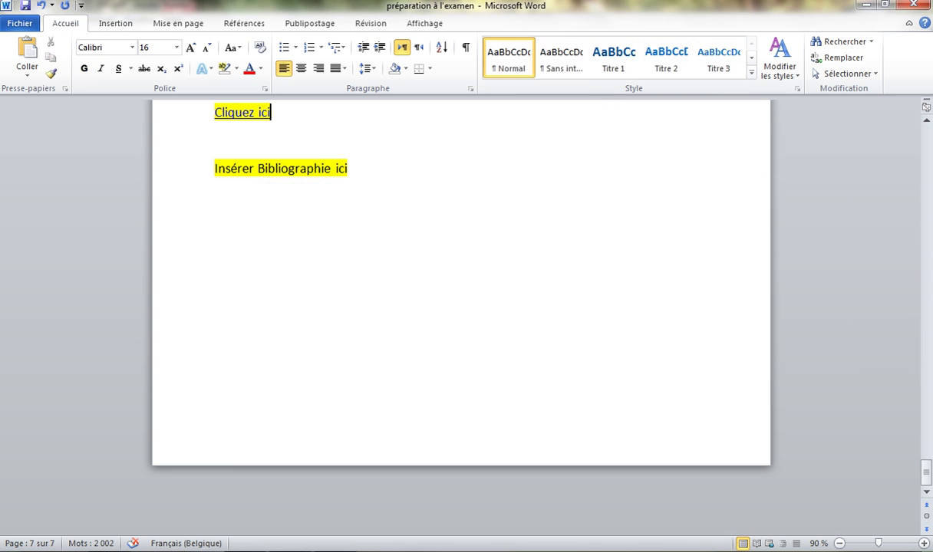
key("alt+Tab")
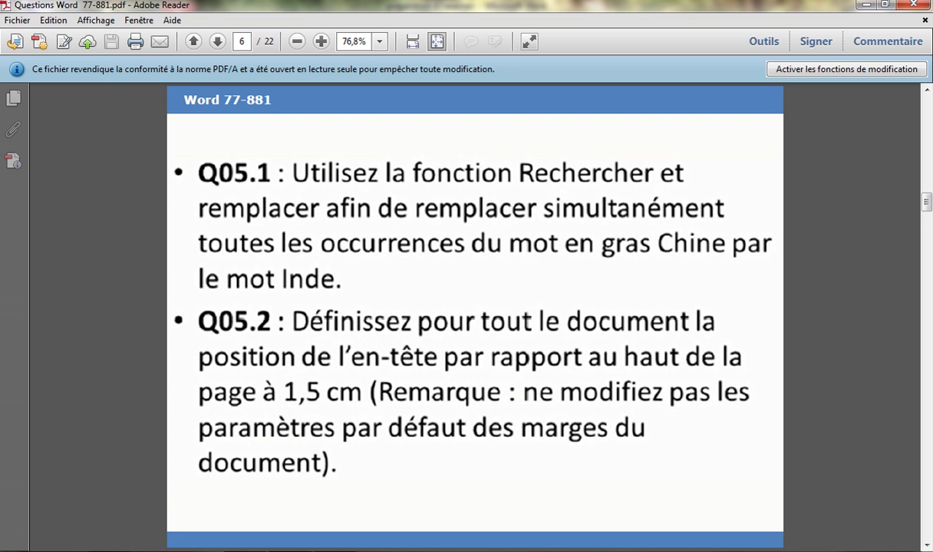
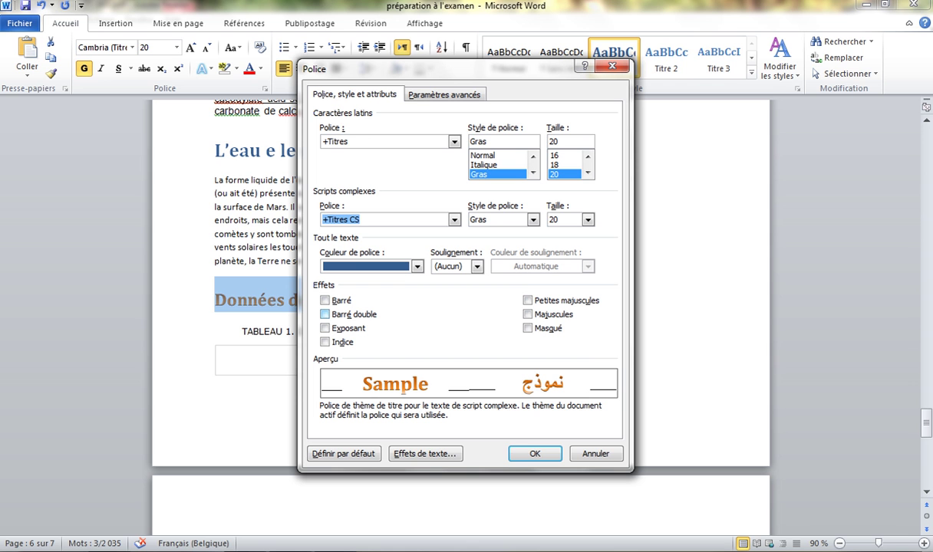
Step: Recheck exercise Q10.1 in Adobe Reader and, in Word, apply the double strikethrough effect (Barré double) to the "Données de vente" heading
mouse_move(289, 550)
left_click(289, 495)
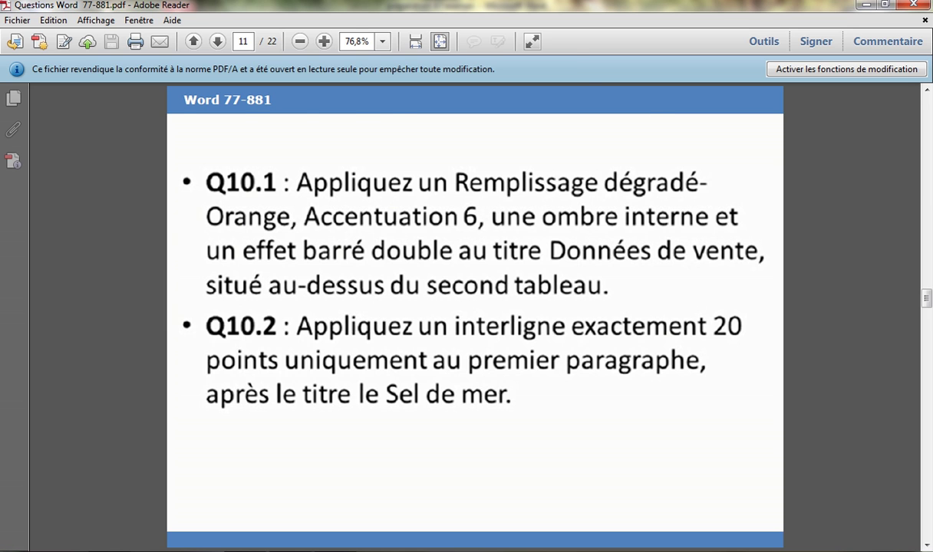
key("alt+Tab")
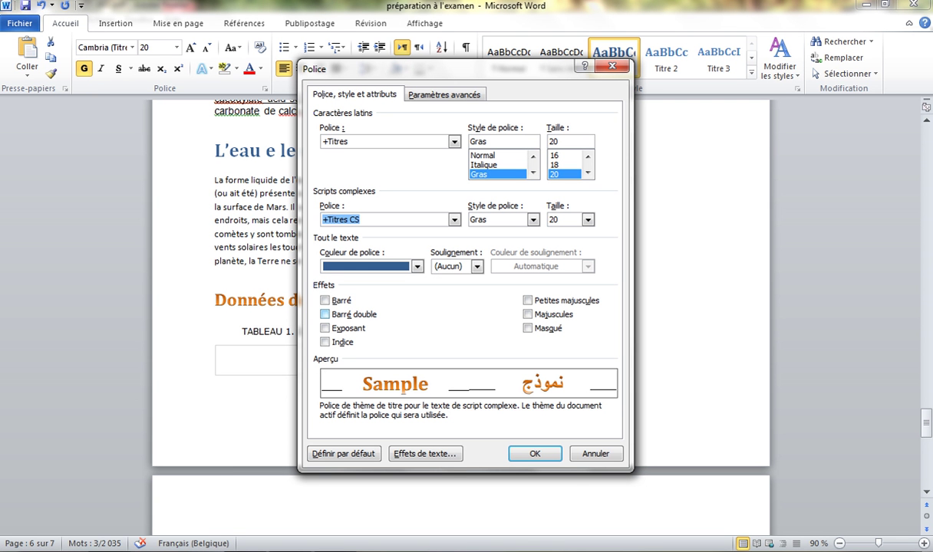
left_click(325, 314)
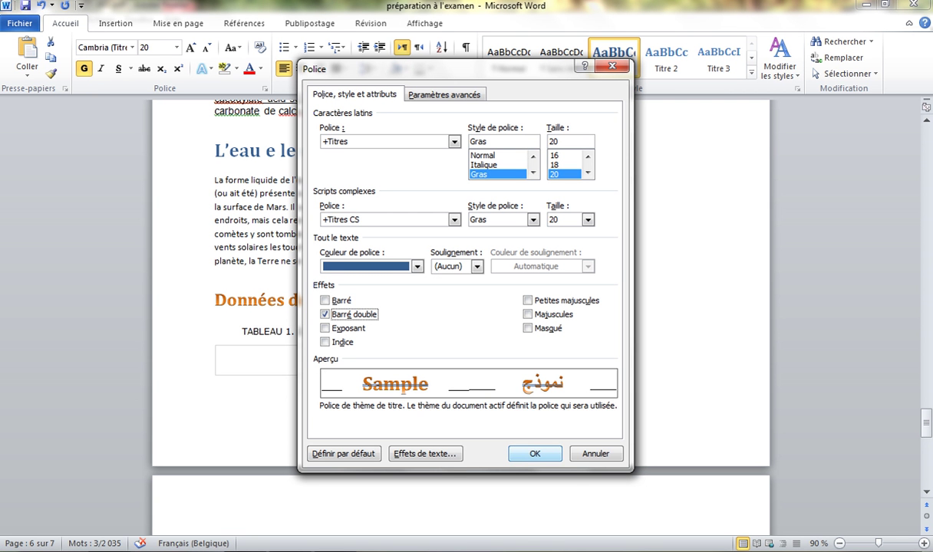
key("Return")
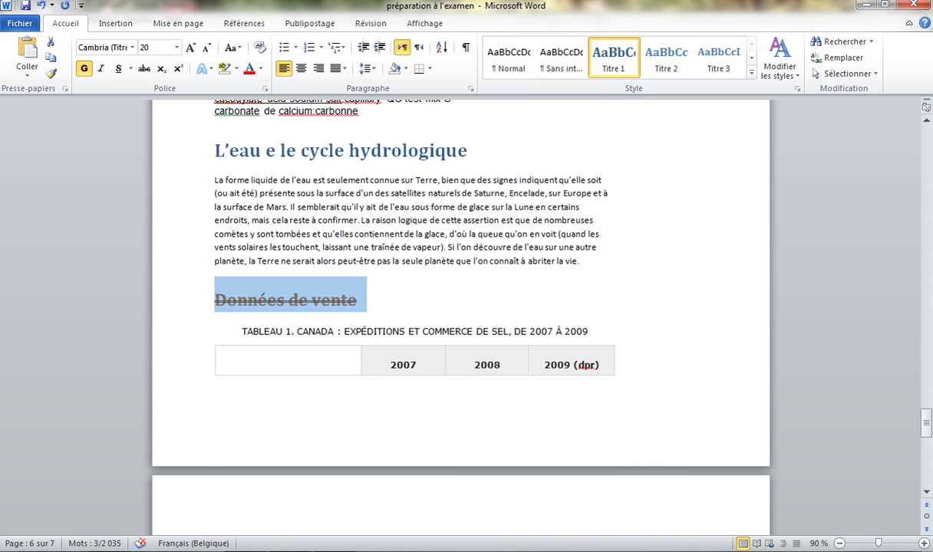
Step: Read exercise Q10.2 in Adobe Reader and place the cursor in the first paragraph under the "LE SEL DE MER" heading in Word
key("alt+Tab")
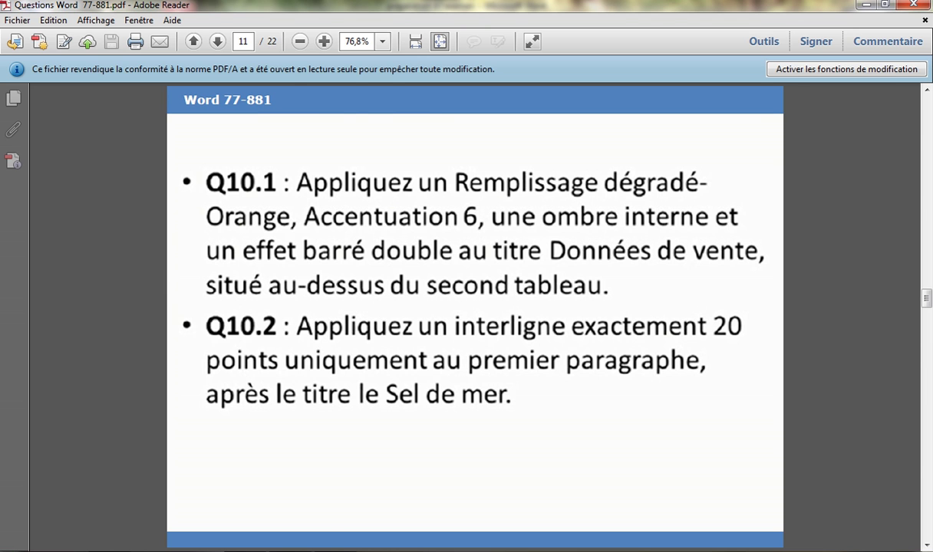
key("alt+Tab")
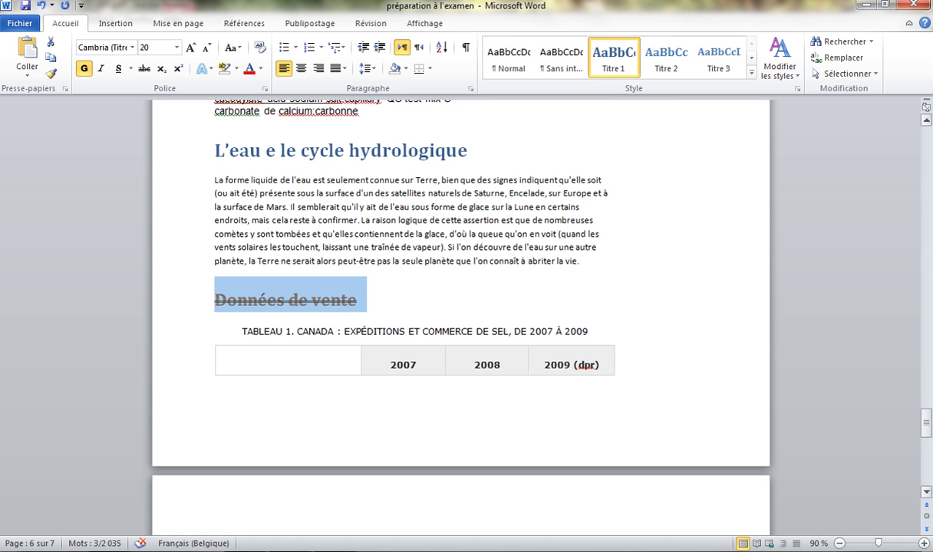
left_click_drag(926, 422, 926, 249)
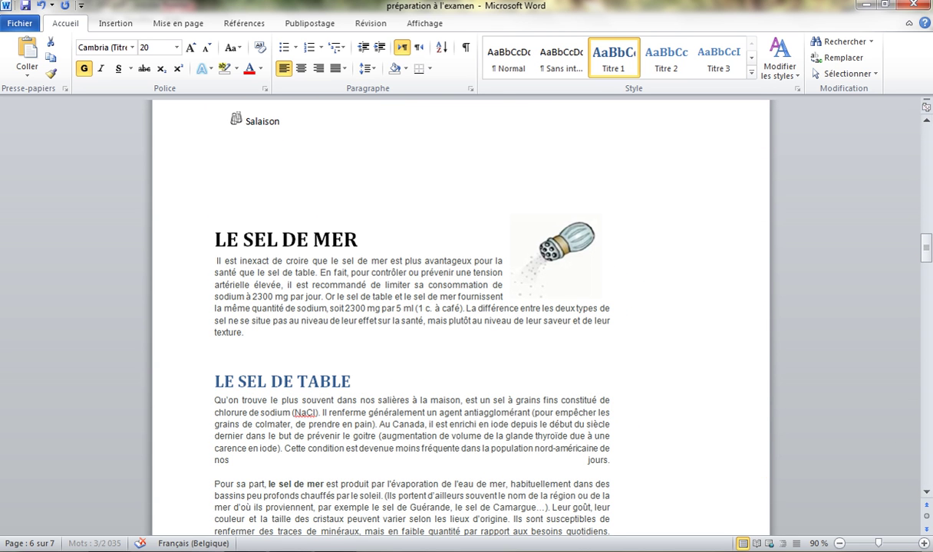
left_click(247, 261)
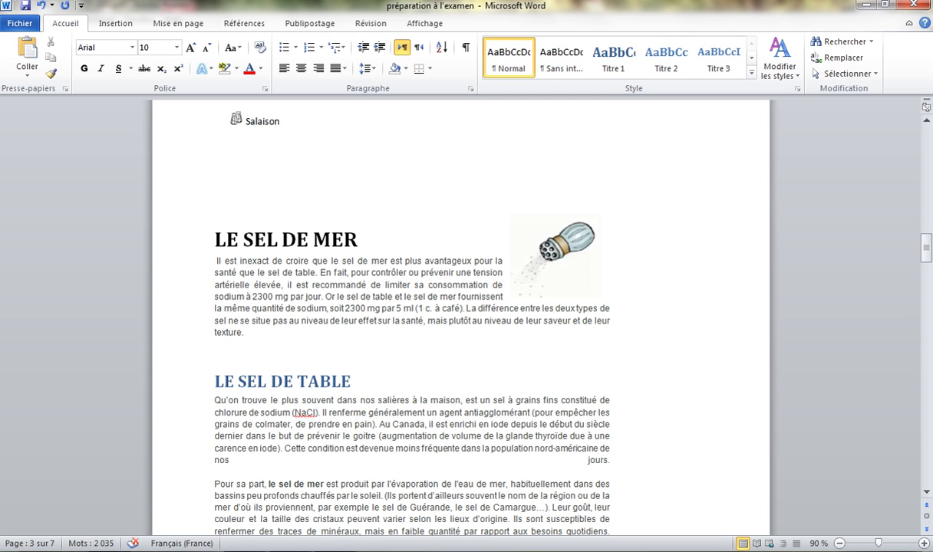
left_click(275, 550)
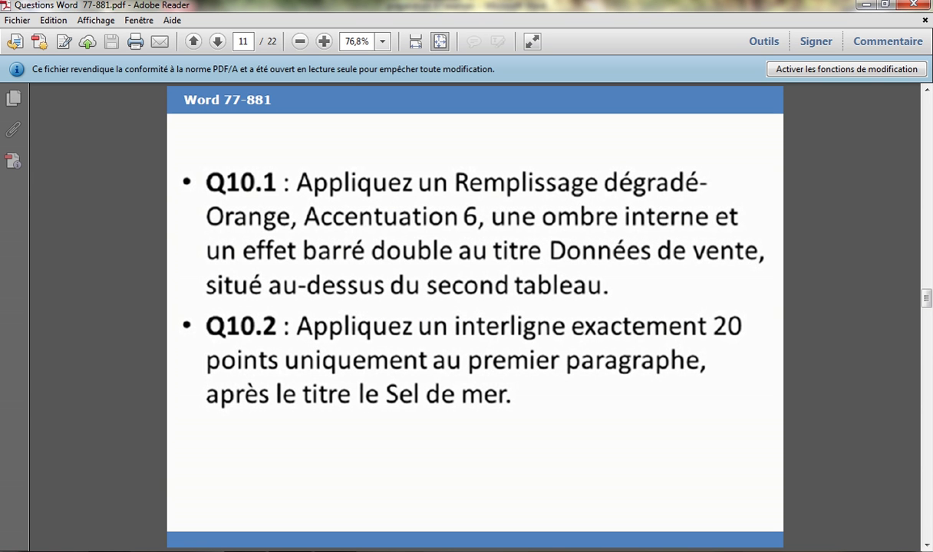
mouse_move(245, 551)
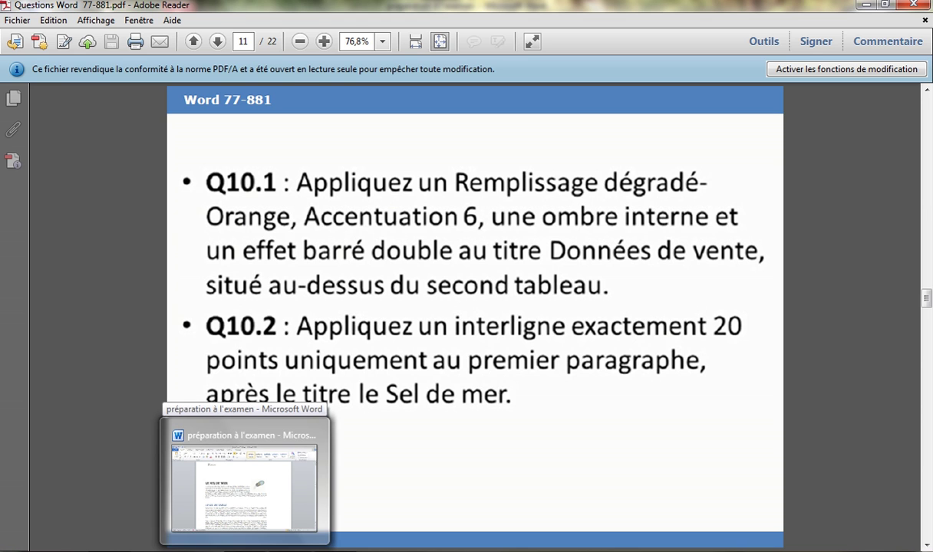
left_click(244, 479)
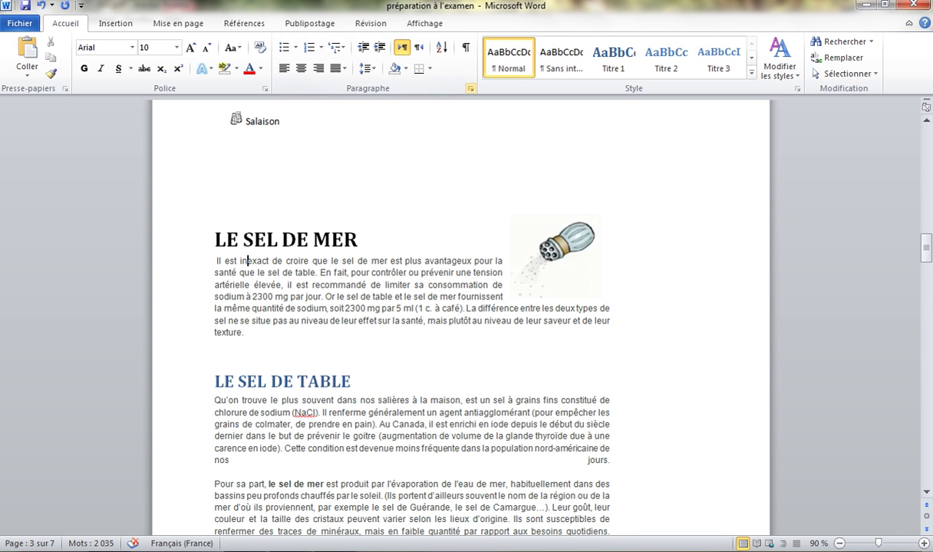
Step: Set the line spacing of the first paragraph under "LE SEL DE MER" to exactly (Exactement) 20 pt
left_click(470, 88)
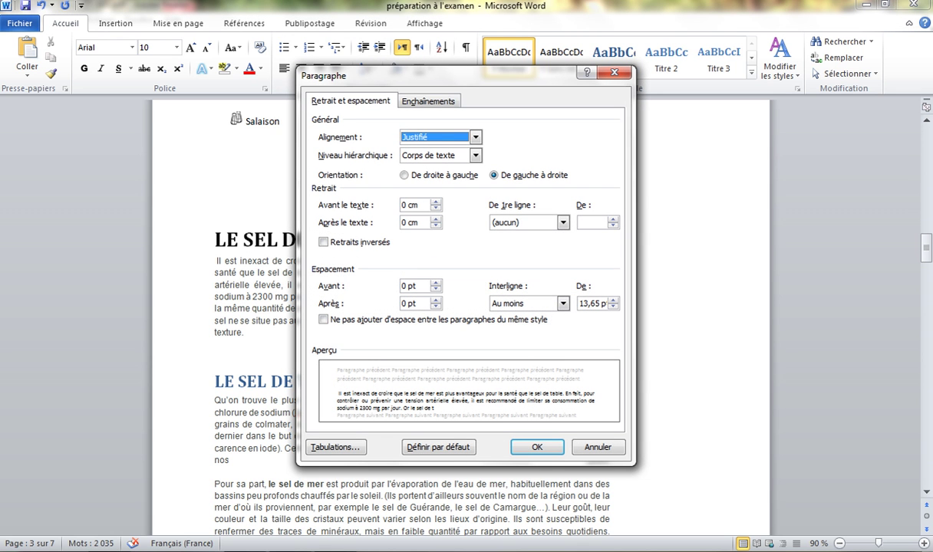
left_click(563, 304)
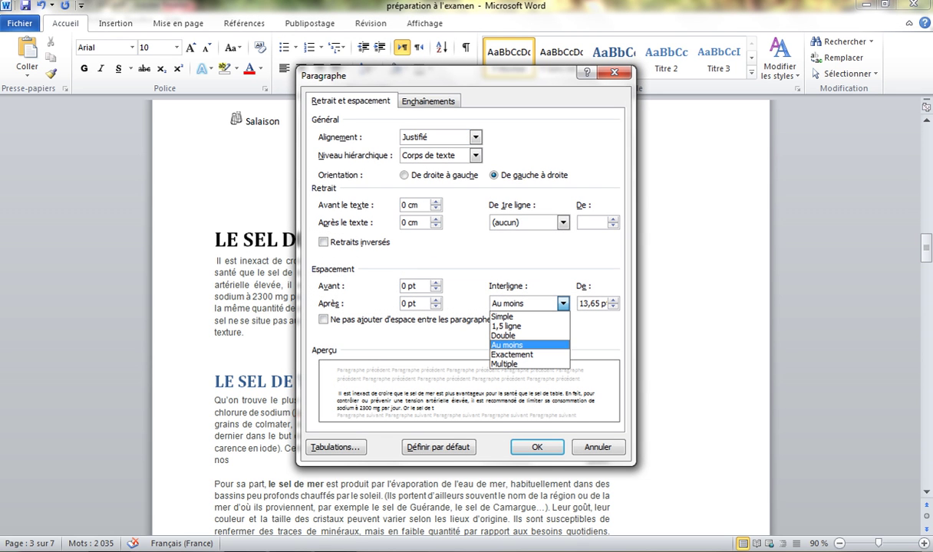
left_click(512, 355)
left_click(613, 300)
left_click(613, 300)
left_click(613, 300)
left_click(613, 300)
left_click(613, 300)
left_click(613, 300)
left_click(613, 300)
left_click(537, 447)
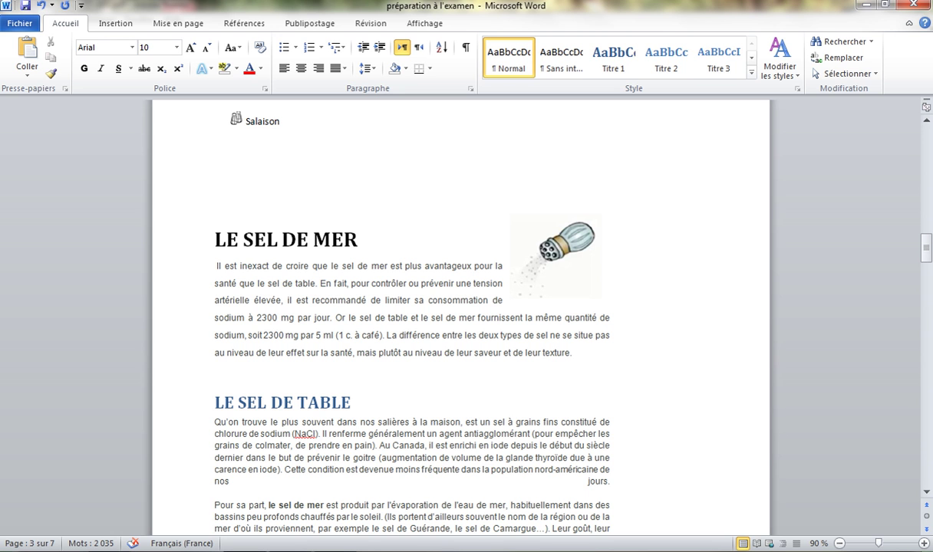
Step: Switch to Adobe Reader, read exercises Q11.1 and Q11.2 on page 12 of the questions PDF, and return to Word
key("alt+Tab")
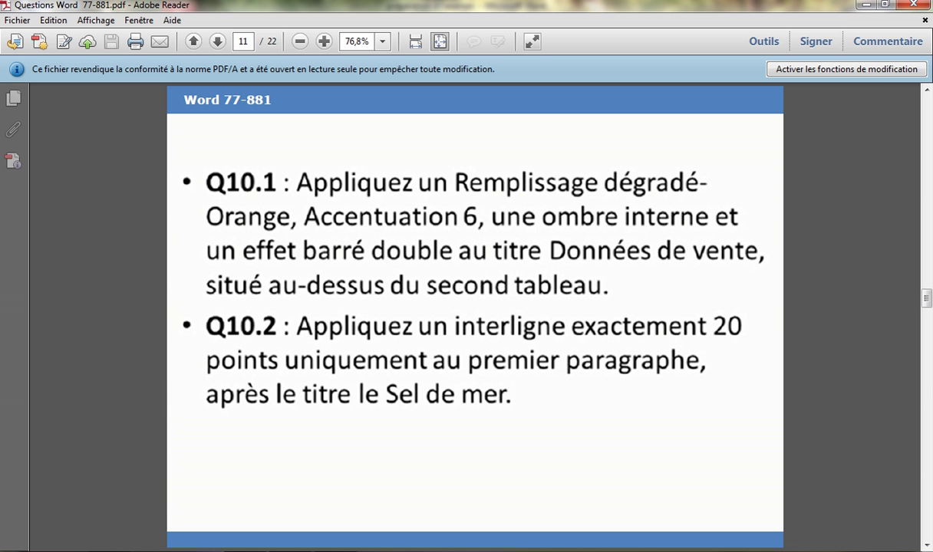
left_click(927, 546)
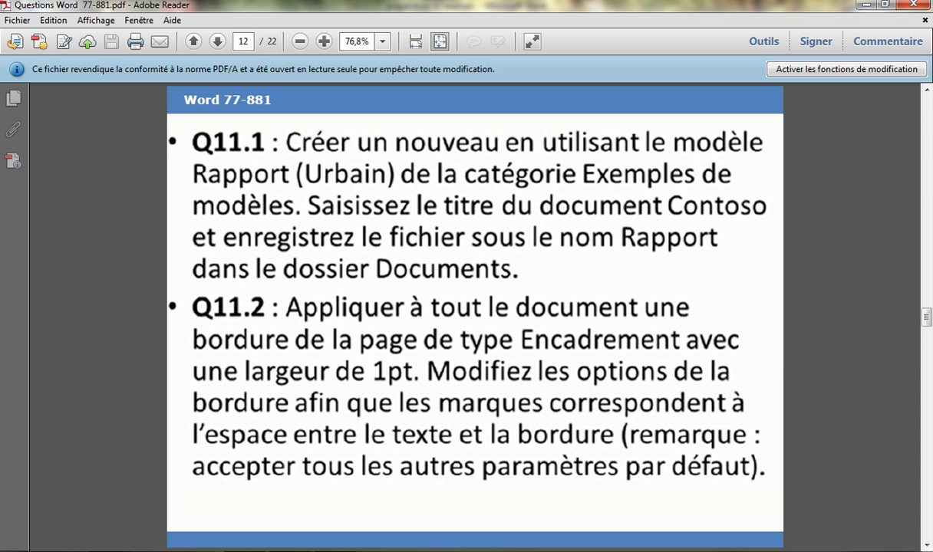
key("alt+Tab")
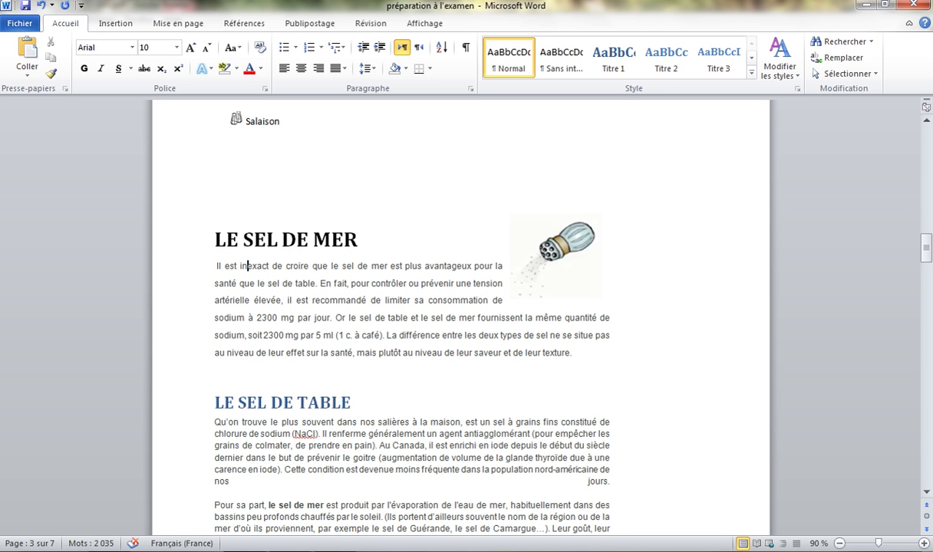
Step: Create a new document from the Rapport (Urbain) template in the Exemples de modèles category
left_click(20, 23)
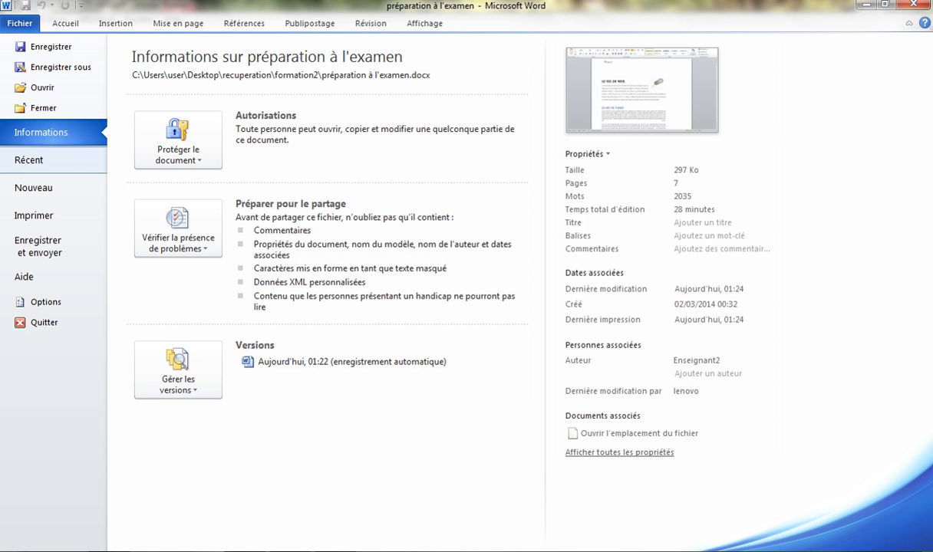
left_click(34, 187)
left_click(376, 130)
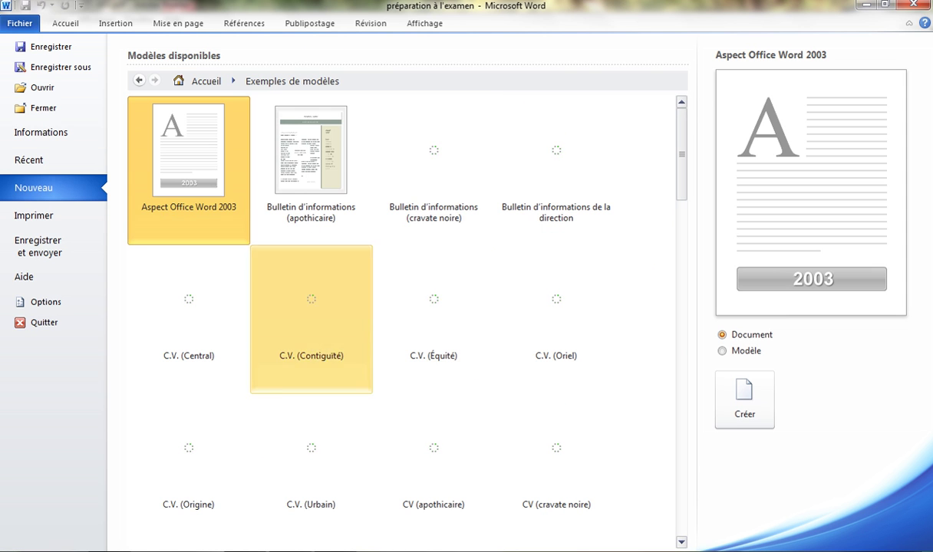
scroll(399, 307, "down", 20)
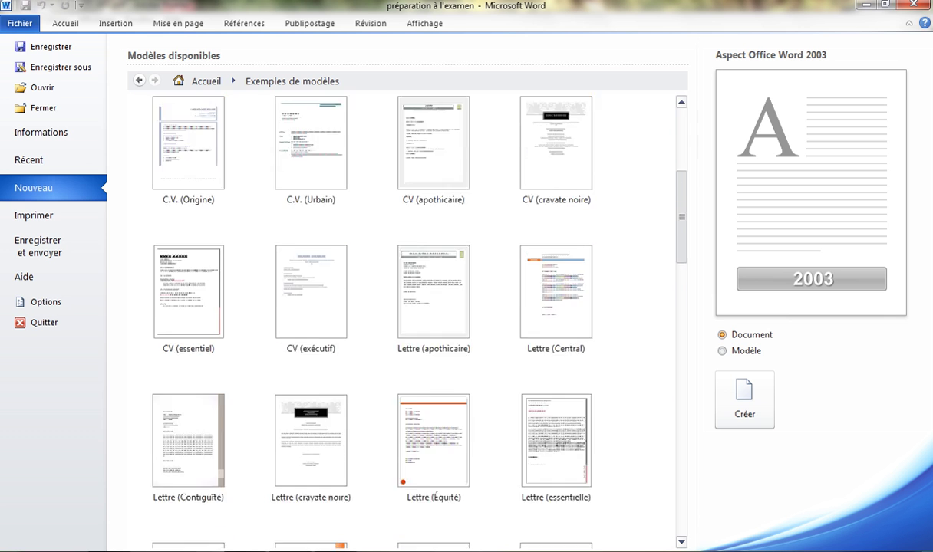
scroll(399, 323, "down", 4)
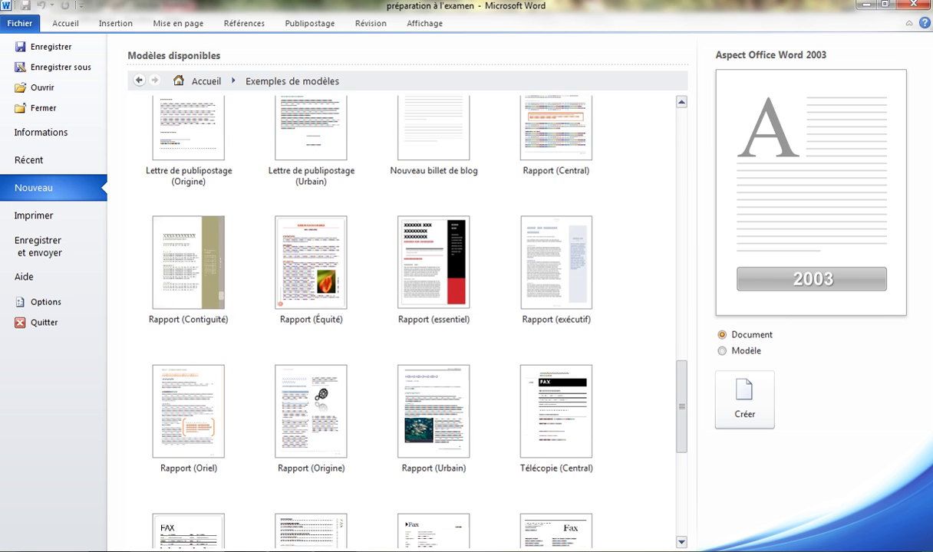
scroll(399, 307, "down", 3)
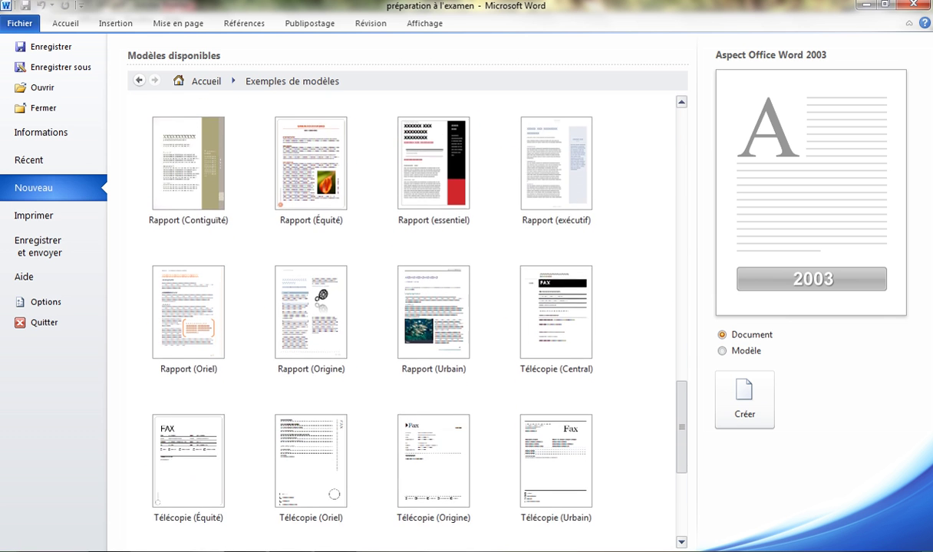
left_click(434, 314)
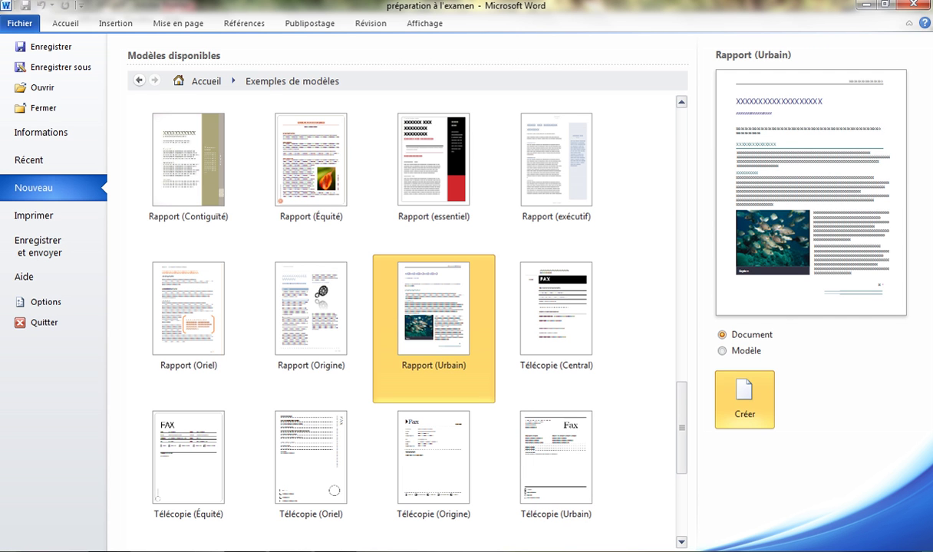
left_click(744, 399)
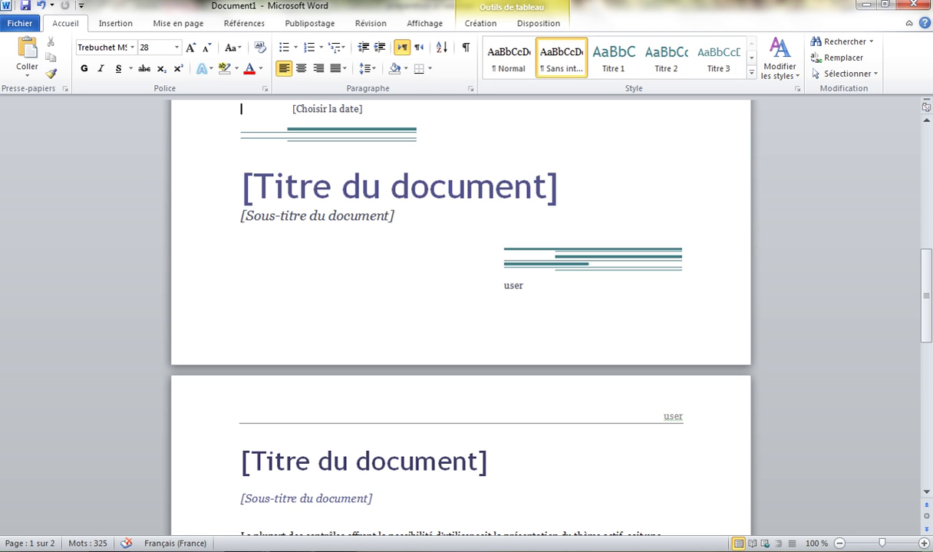
Step: Recheck exercise Q11.1 in Adobe Reader and enter "Contoso" as the title of the new Word document
key("alt+Tab")
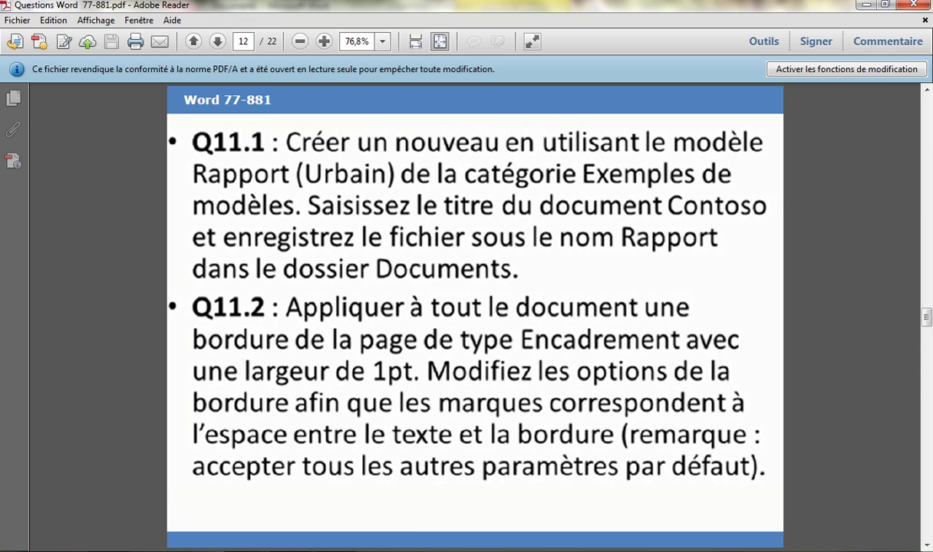
left_click(246, 551)
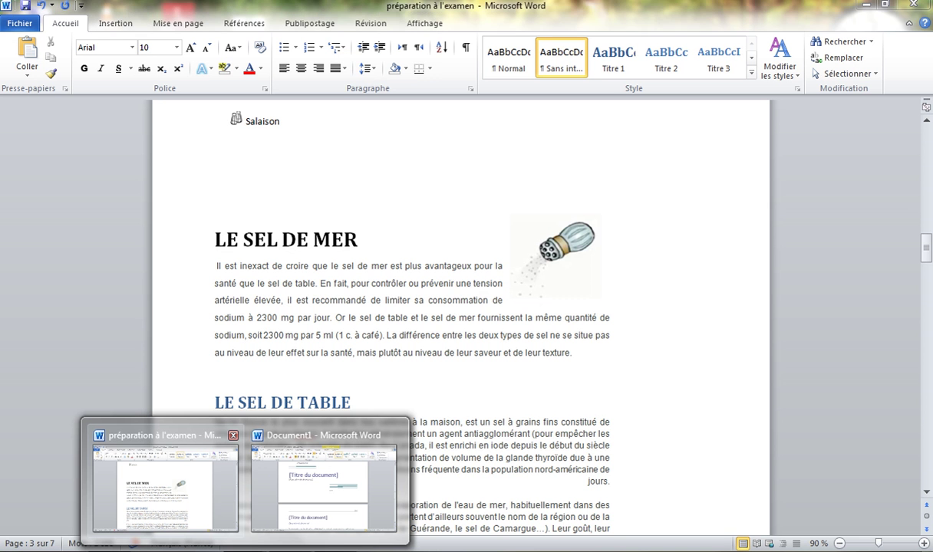
left_click(323, 483)
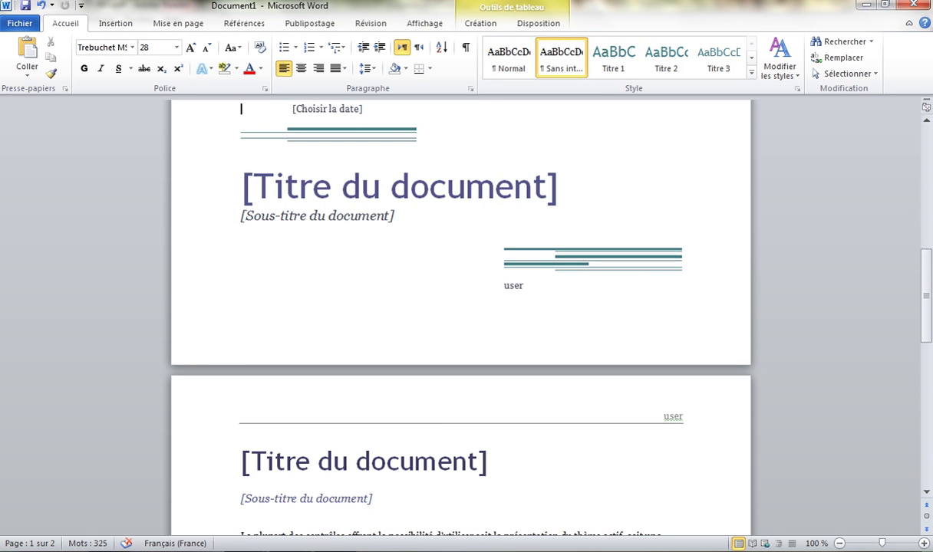
left_click(390, 187)
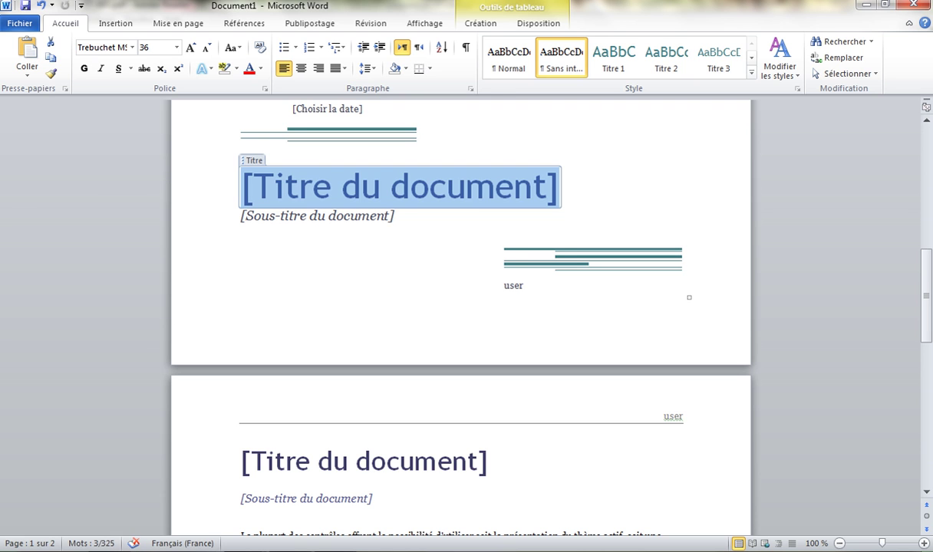
type("Con")
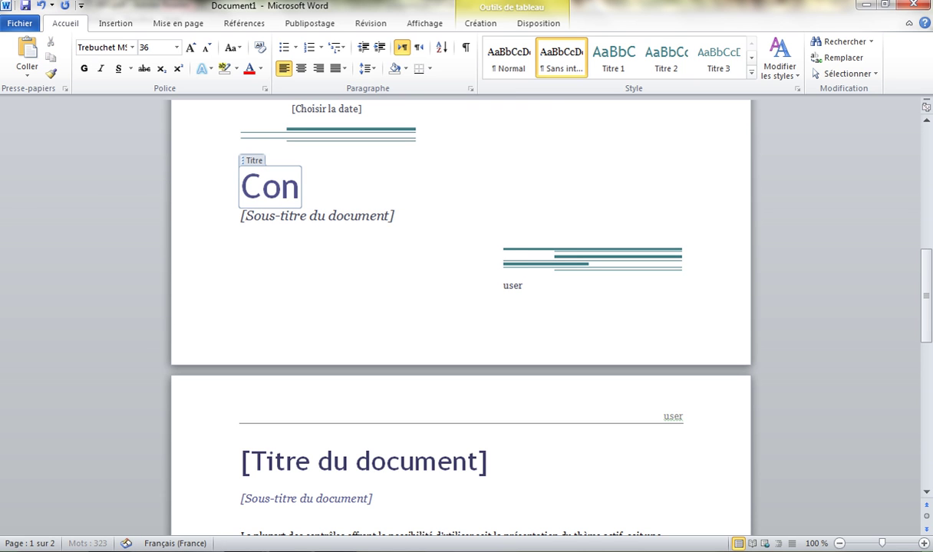
type("toso")
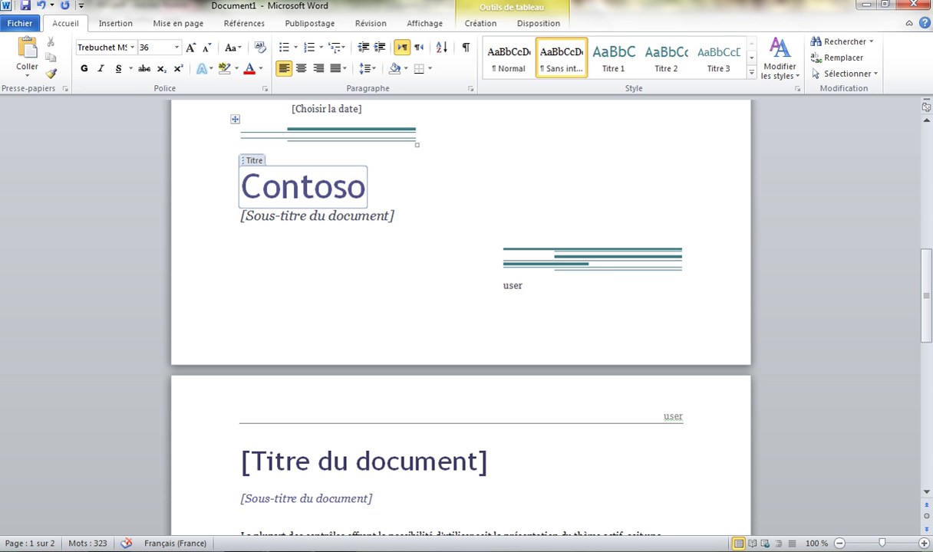
Step: Save the new report document as Rapport in the Documents folder, rechecking exercise Q11.1 in Adobe Reader for the file name
left_click(20, 23)
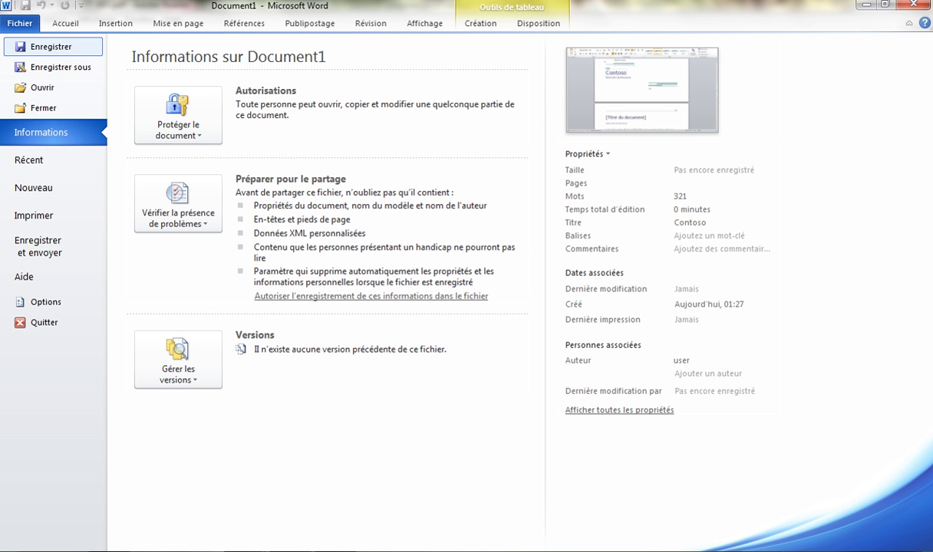
left_click(51, 47)
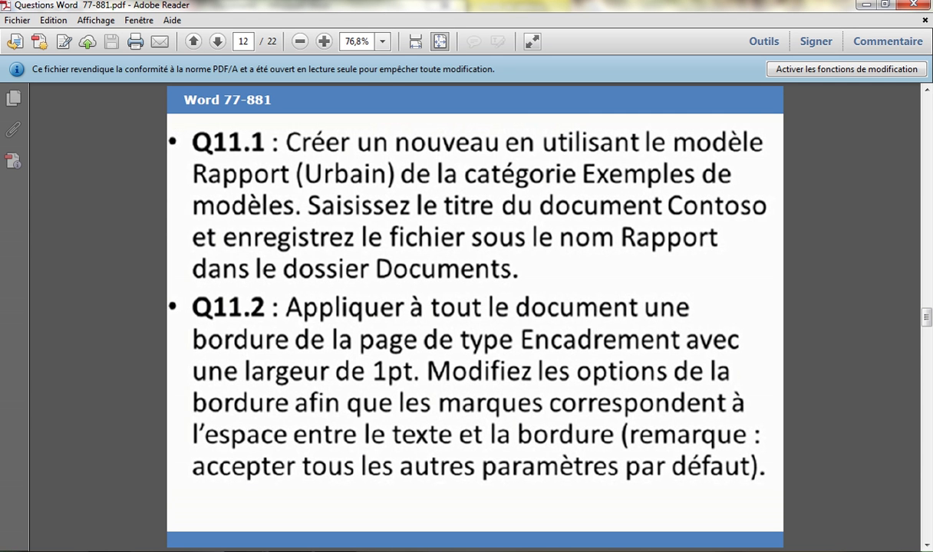
mouse_move(246, 549)
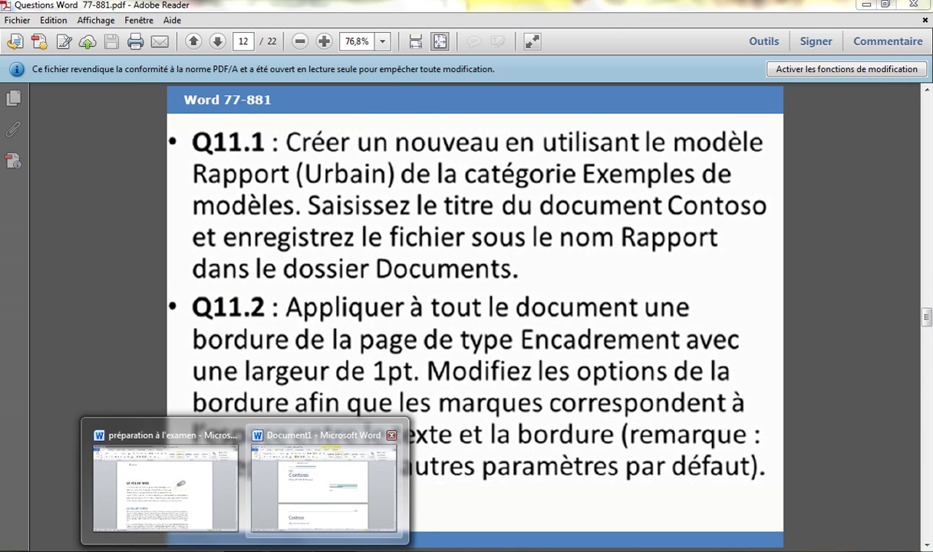
left_click(324, 487)
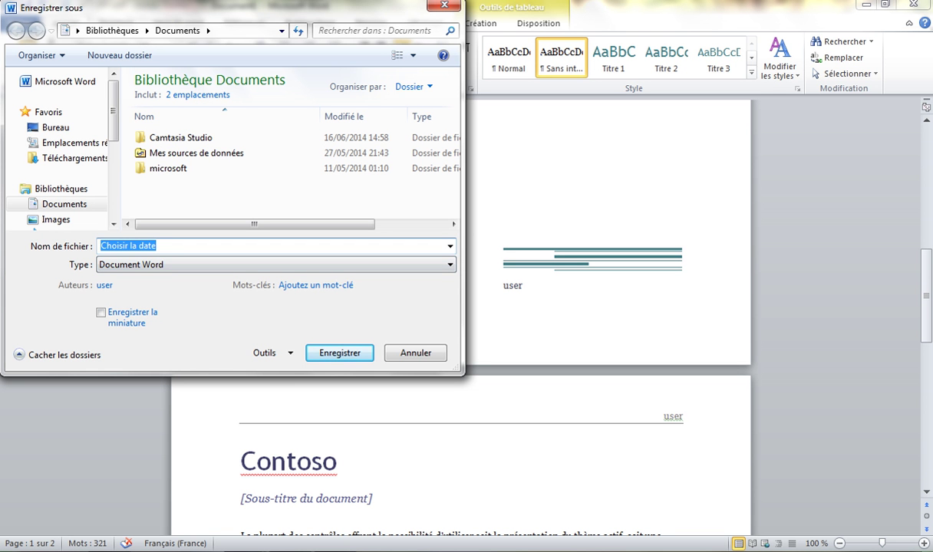
type("R")
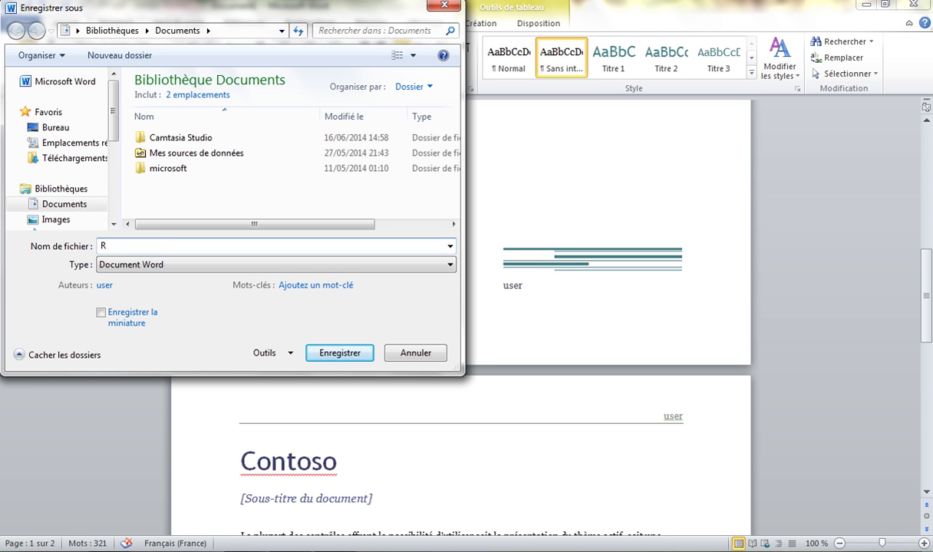
type("apport")
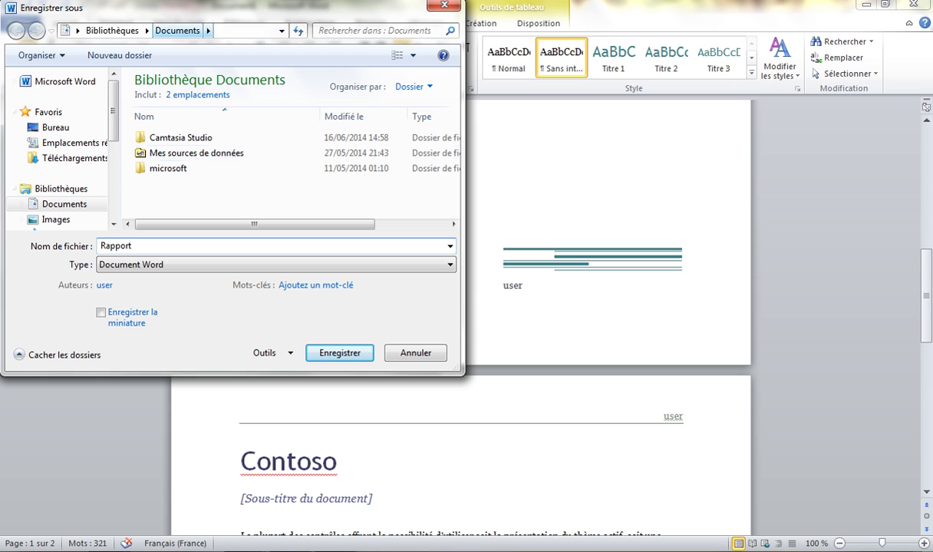
left_click(340, 353)
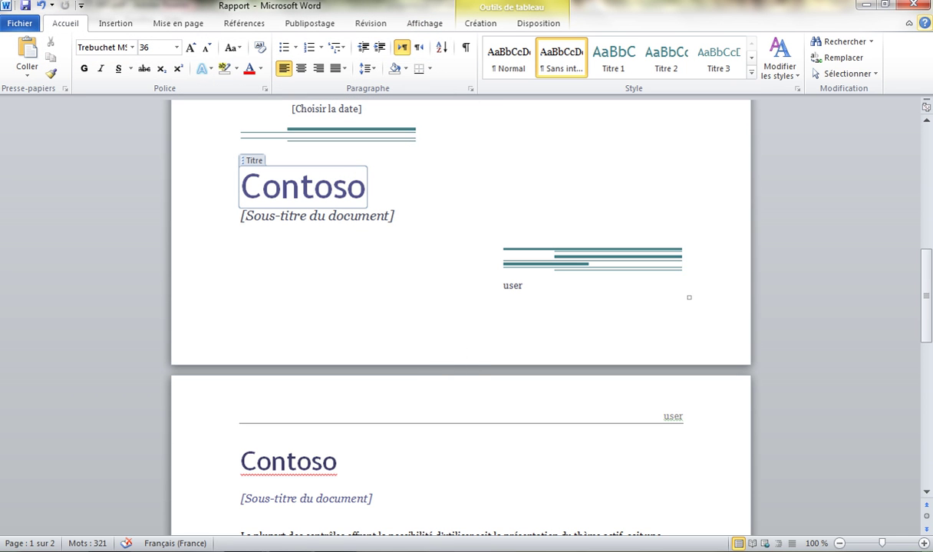
Step: Minimize the Rapport document, reread exercise Q11.2 in Adobe Reader, and return to the "préparation à l'examen" document in Word
left_click(867, 6)
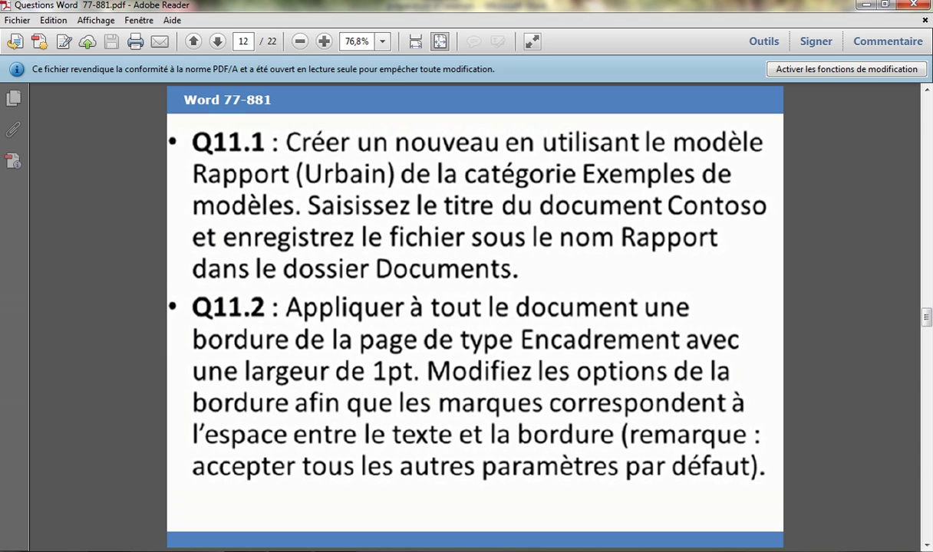
key("alt+Tab")
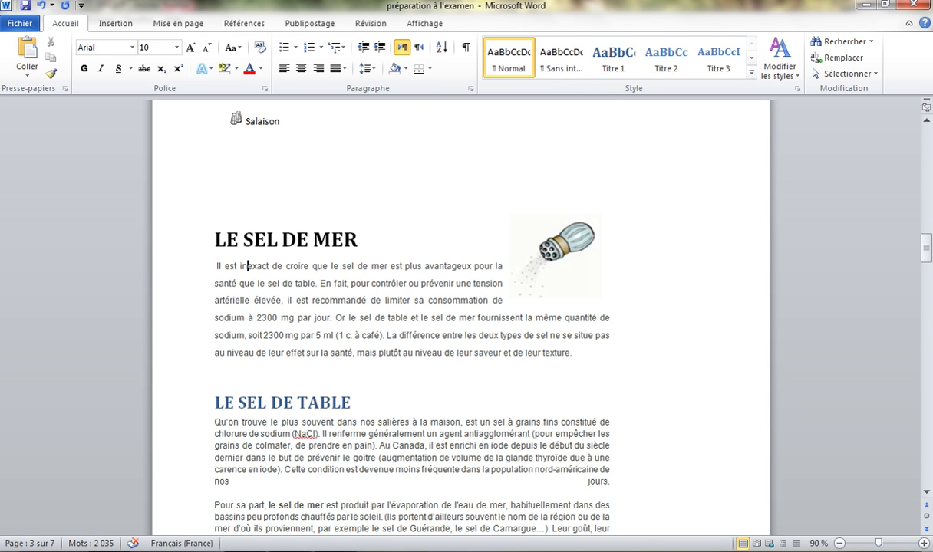
Step: Choose an Encadrement page border with a 1 pt width for the whole "préparation à l'examen" document
left_click(178, 23)
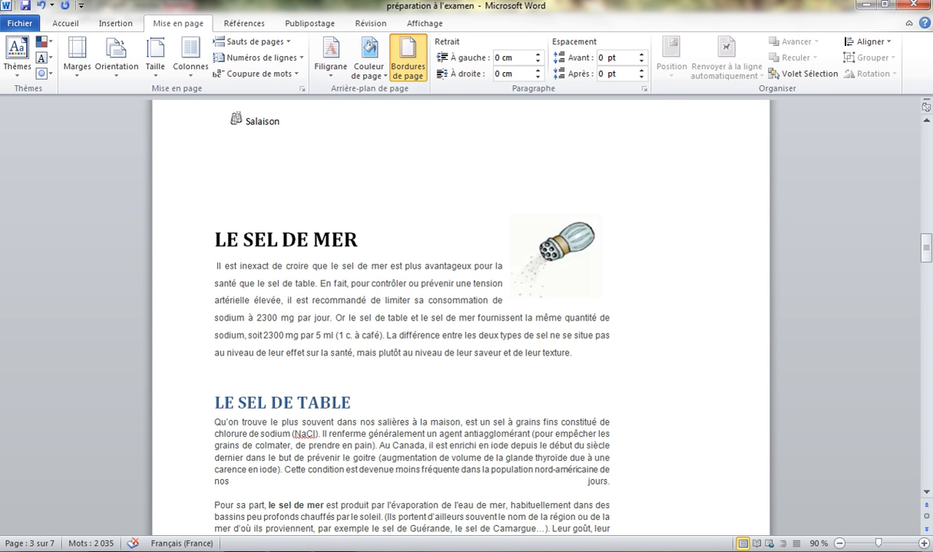
left_click(408, 59)
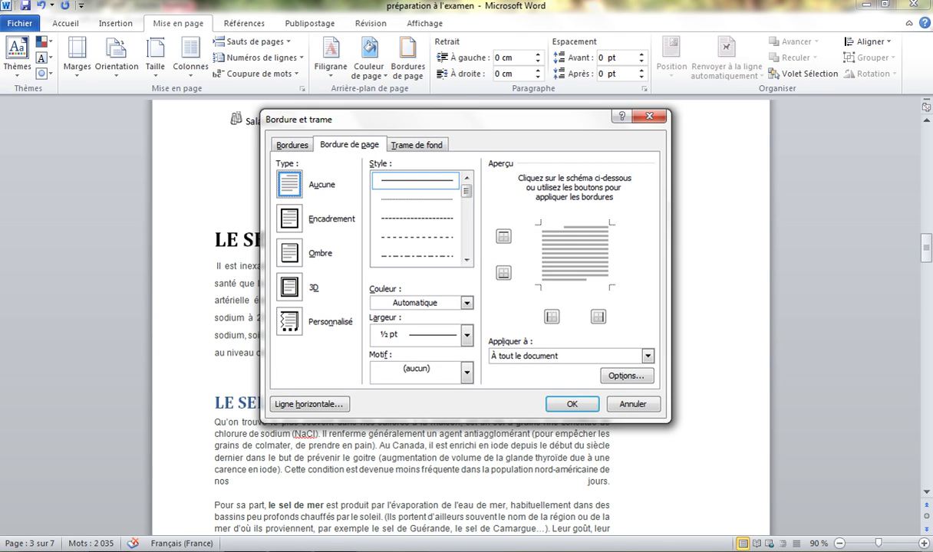
left_click(289, 218)
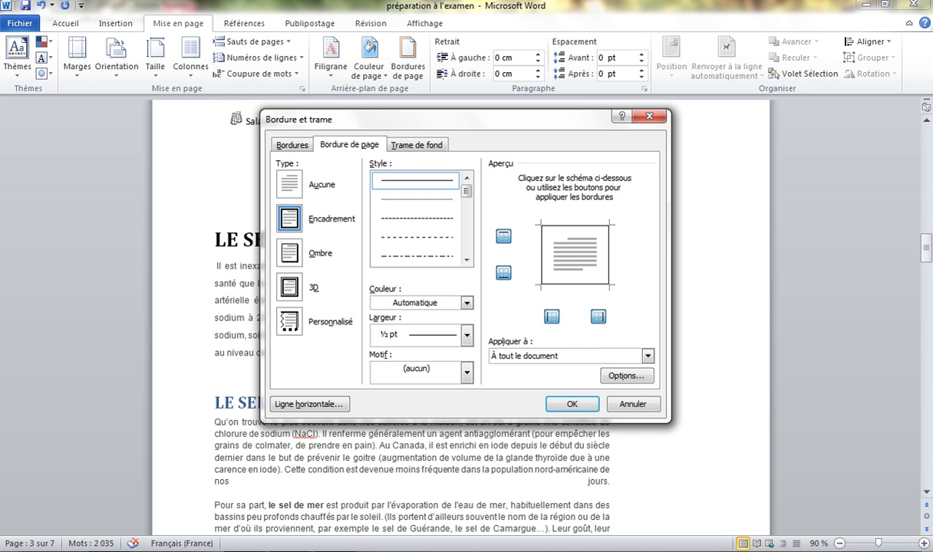
mouse_move(290, 549)
mouse_move(290, 487)
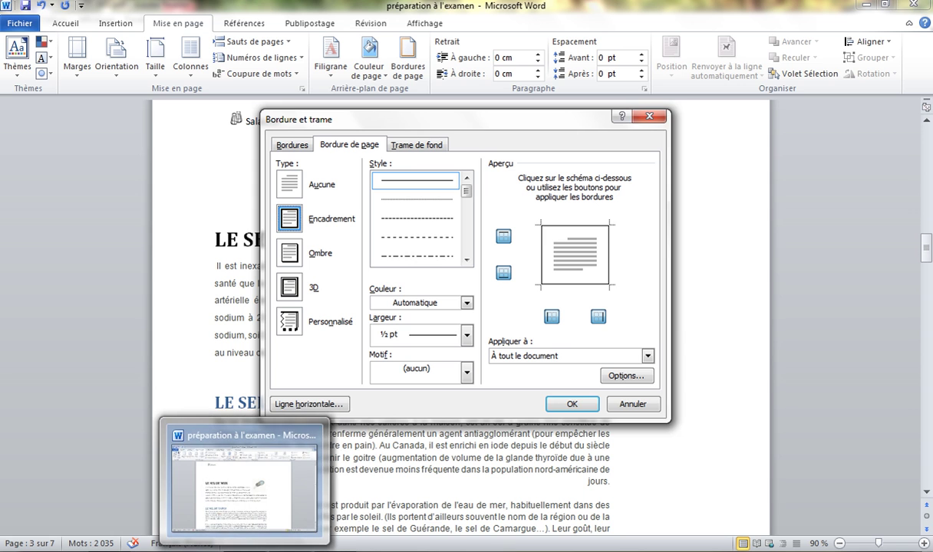
left_click(467, 334)
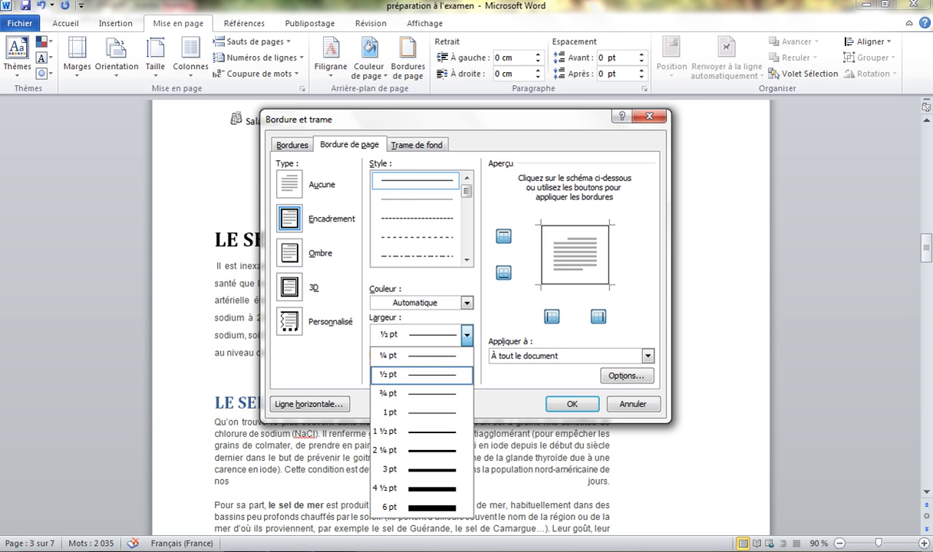
left_click(422, 412)
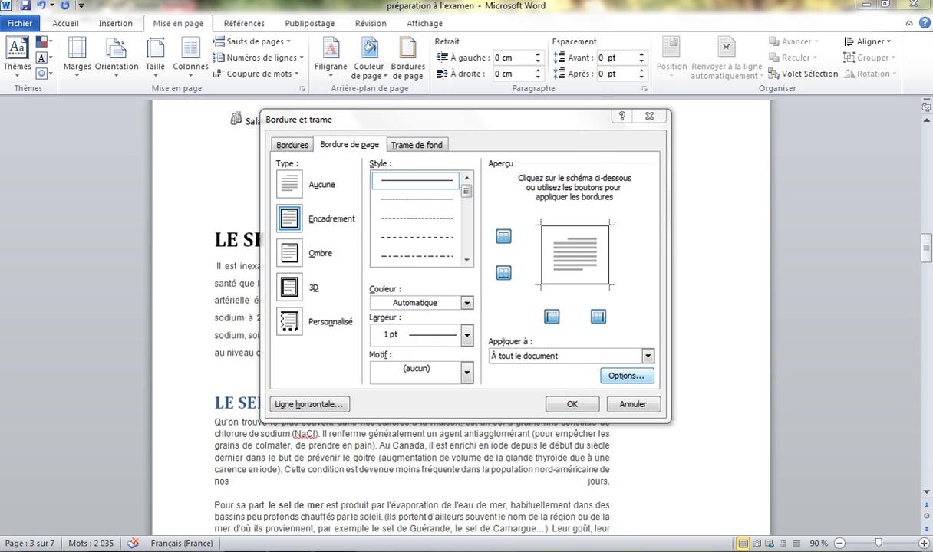
Step: Set the page border margins to be measured from Texte and apply the border to the document
left_click(626, 375)
left_click(418, 194)
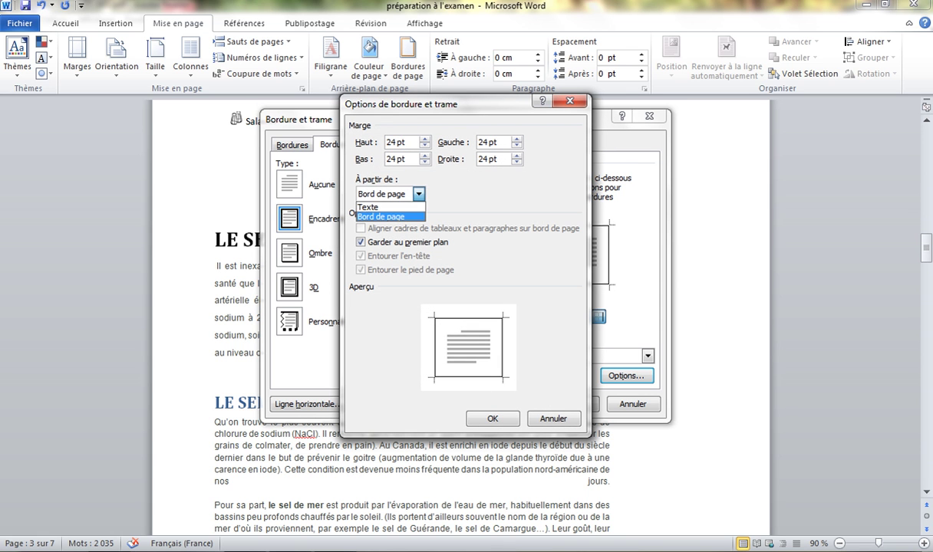
left_click(376, 208)
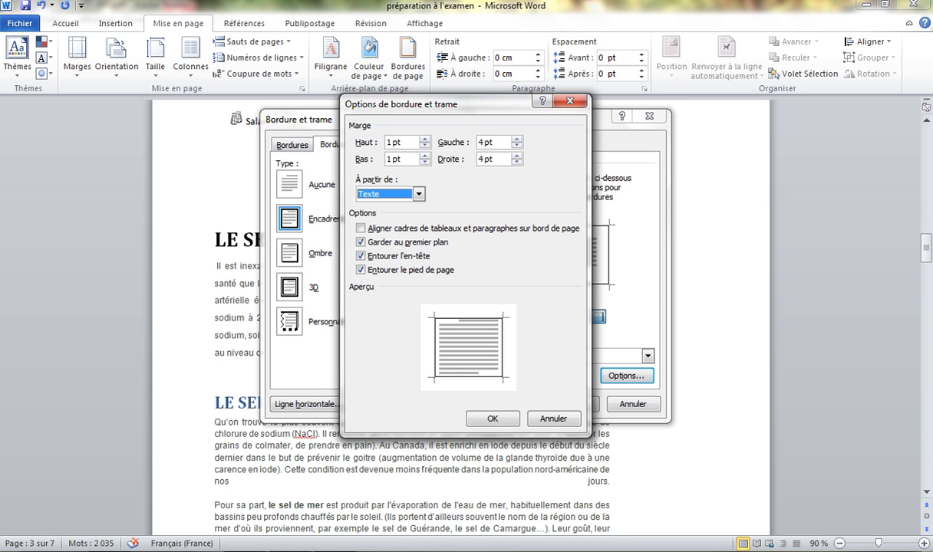
key("Return")
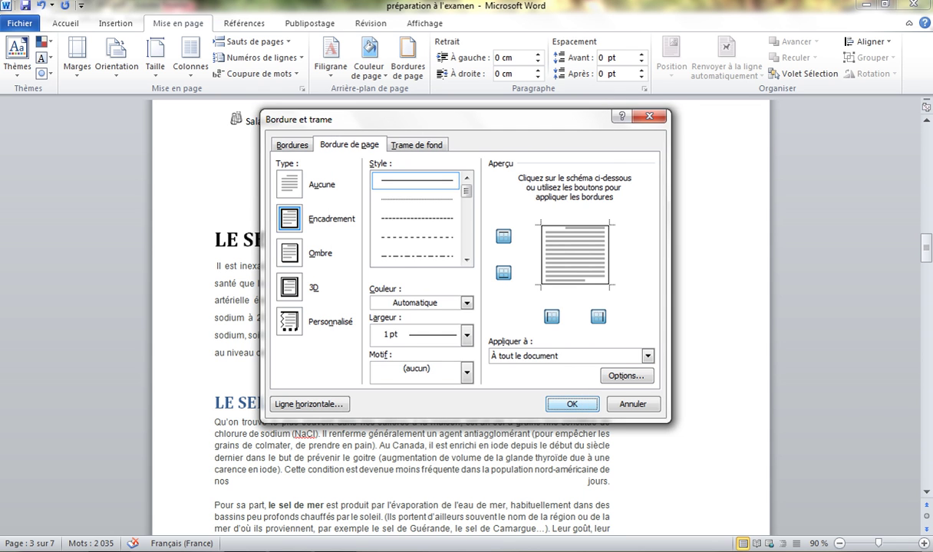
key("Return")
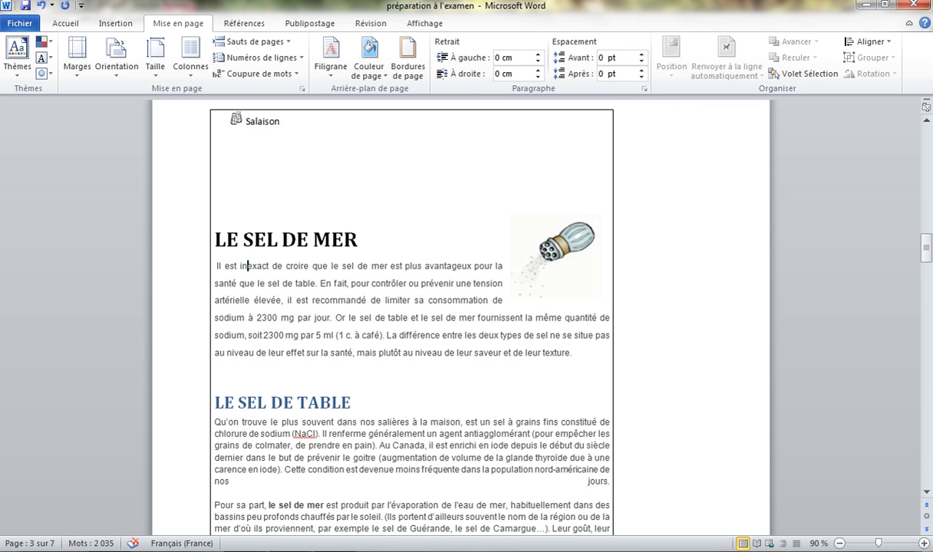
Step: Read exercise Q12 in Adobe Reader and open Lettre de PubliPostage from the desktop's publipostage folder in a maximized Word window
key("alt+Tab")
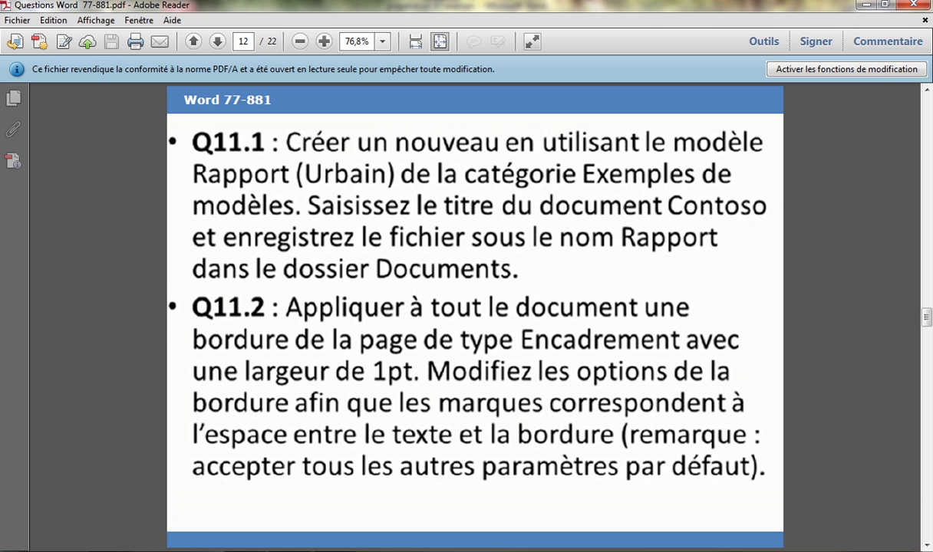
key("Right")
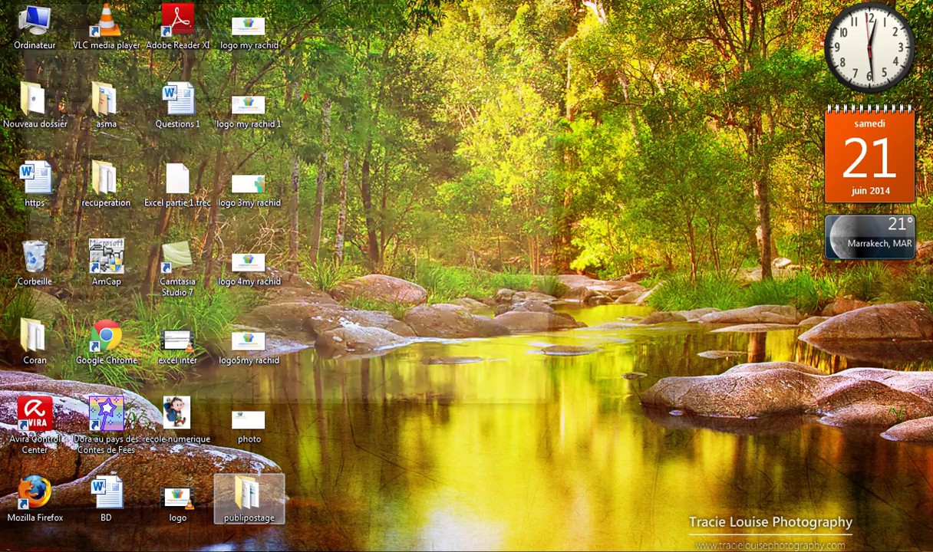
double_click(248, 497)
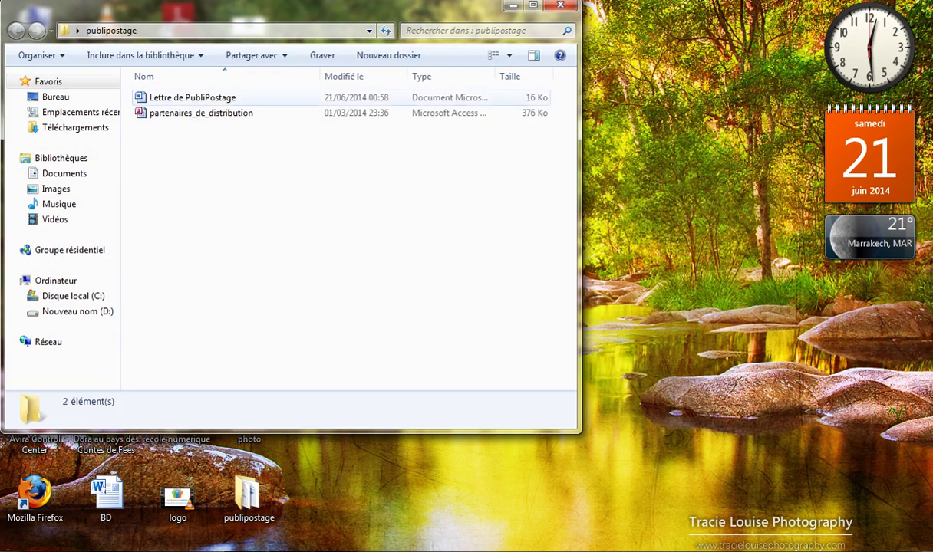
left_click(192, 97)
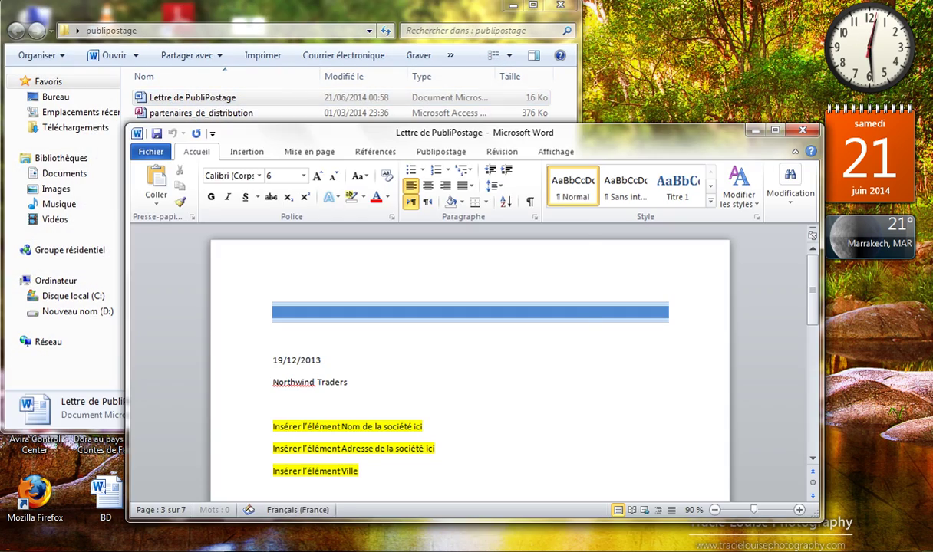
left_click(513, 6)
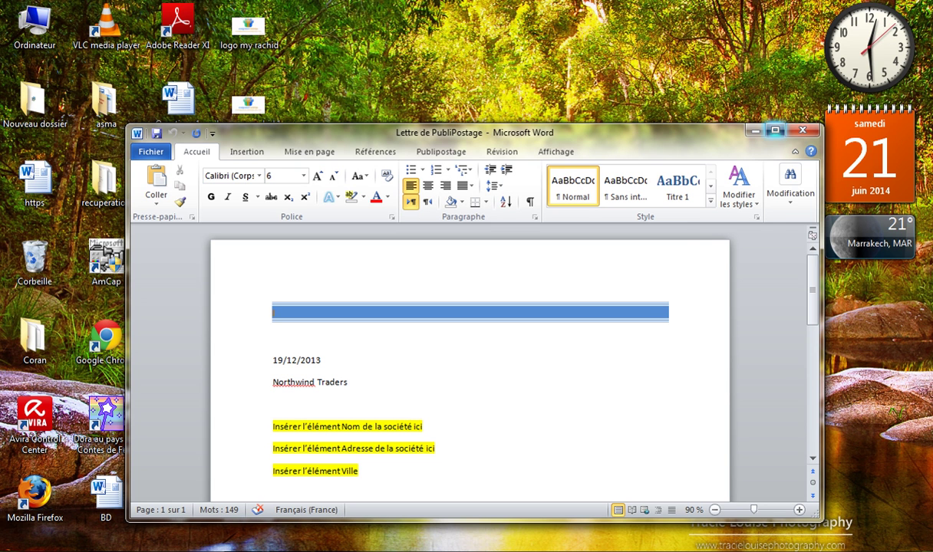
double_click(736, 129)
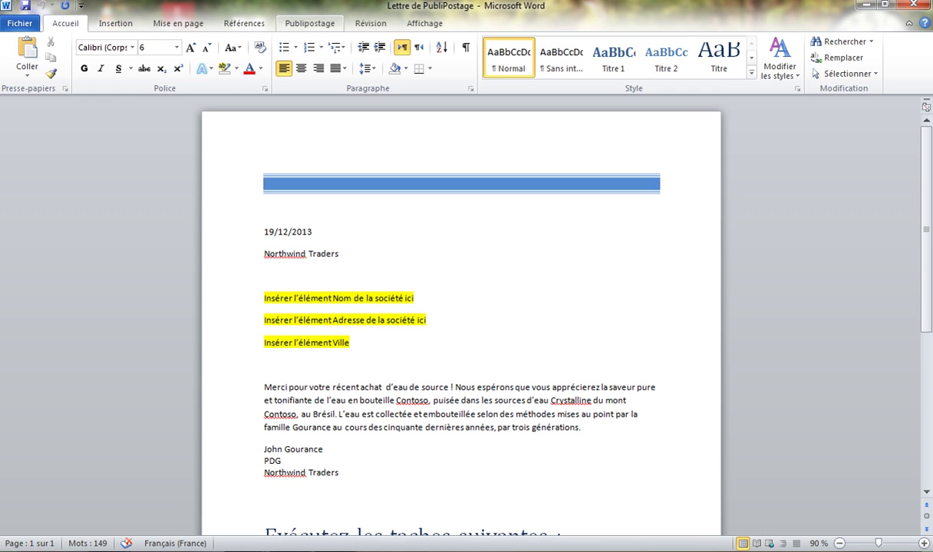
Step: Start the step-by-step mail merge wizard for Lettres, using the current document as the base, and advance to recipient selection
left_click(309, 23)
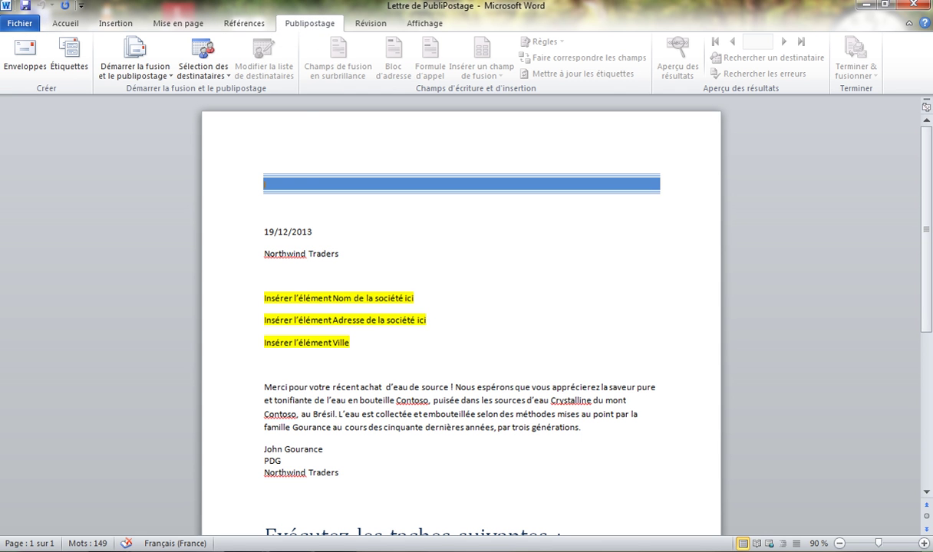
left_click(135, 70)
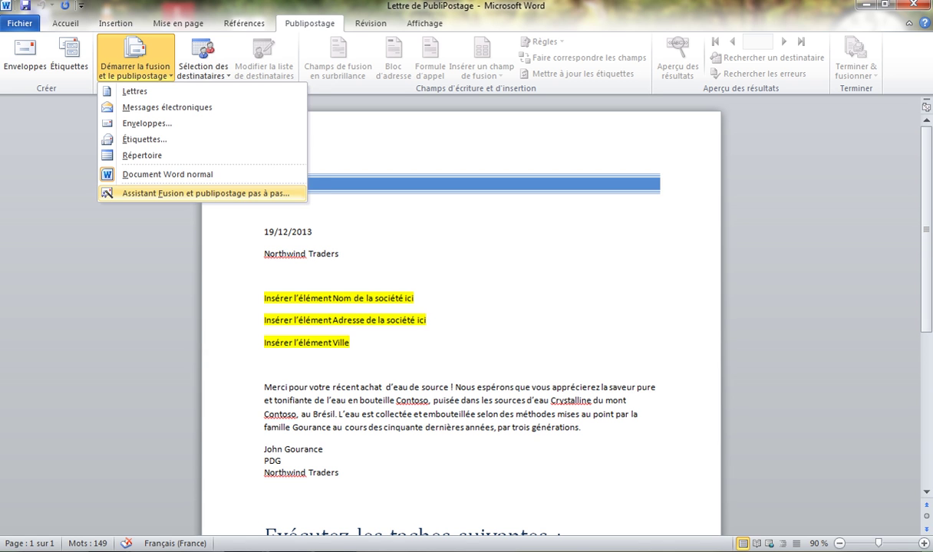
left_click(205, 193)
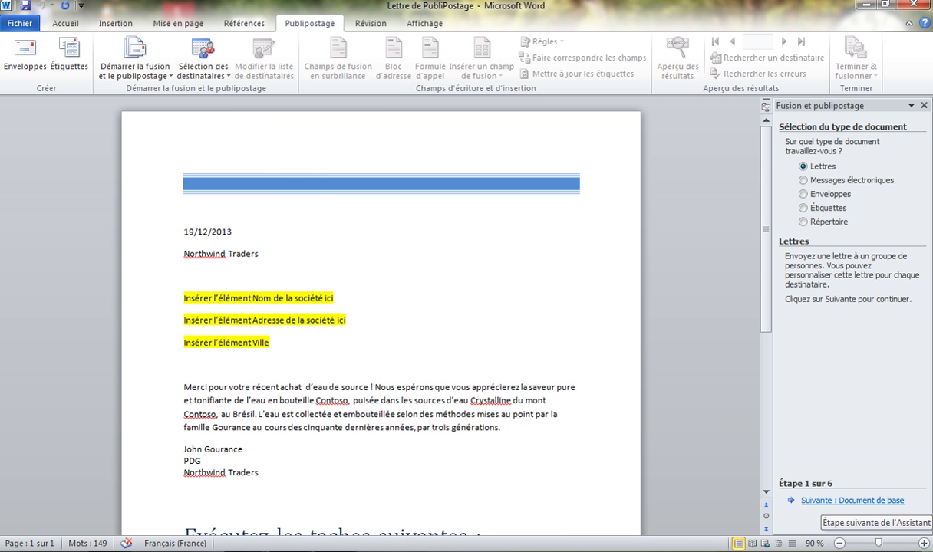
left_click(828, 501)
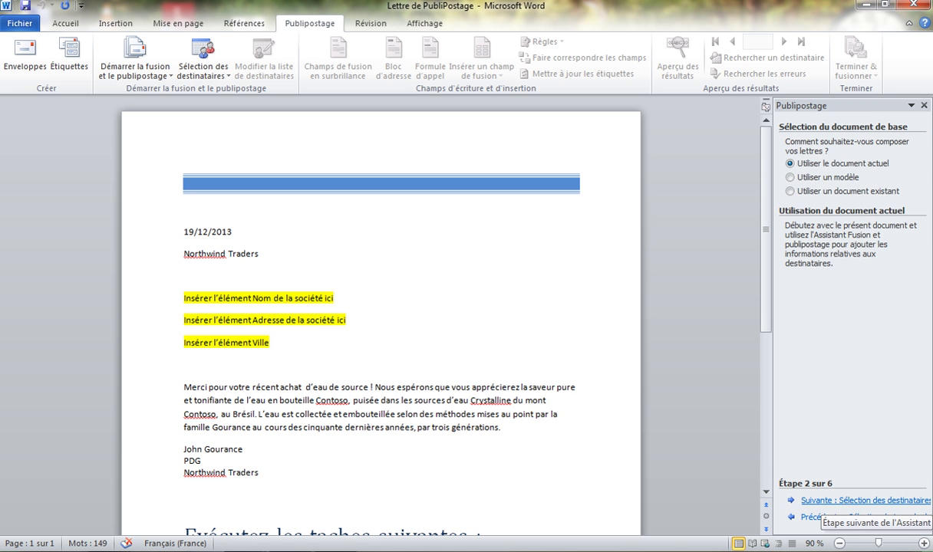
left_click(828, 501)
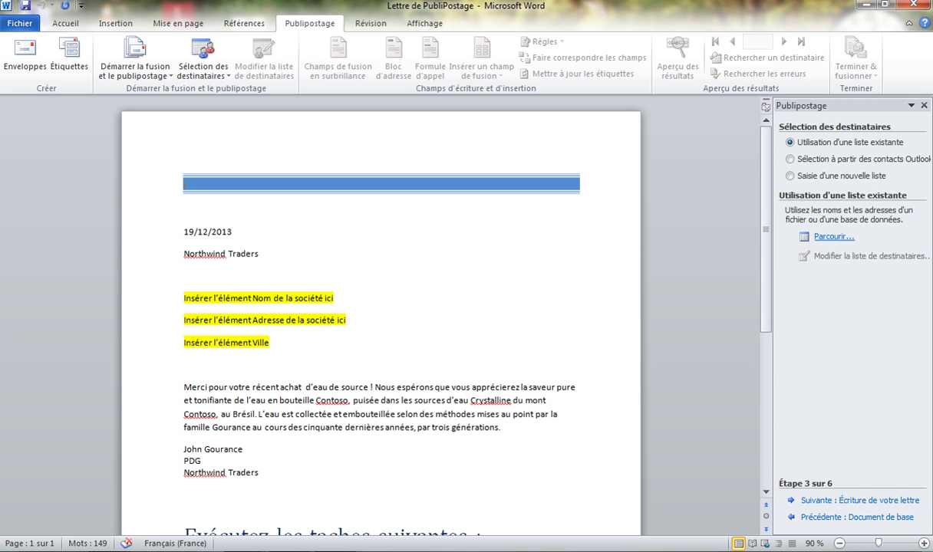
Step: Use the partenaires_de_distribution Access database from the Documents library as the recipient list, keeping all recipients
left_click(834, 237)
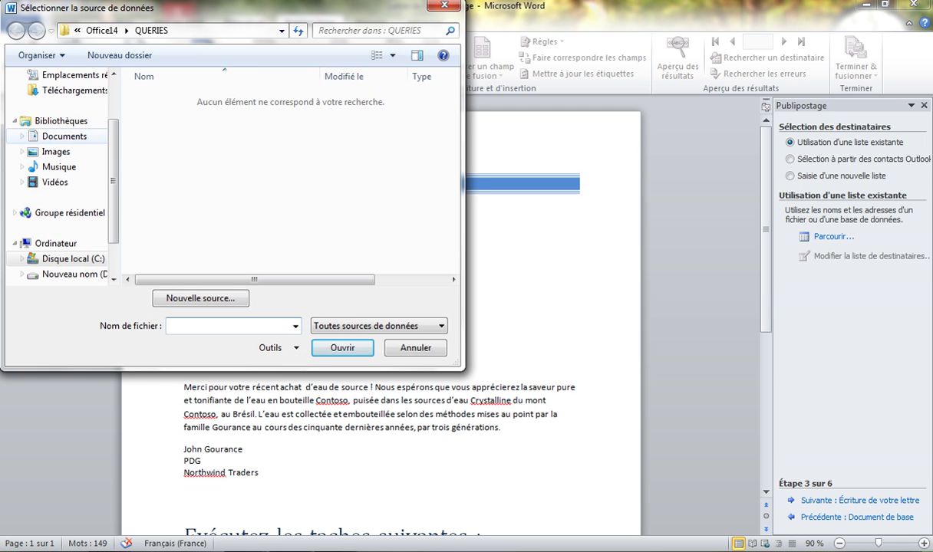
left_click(65, 136)
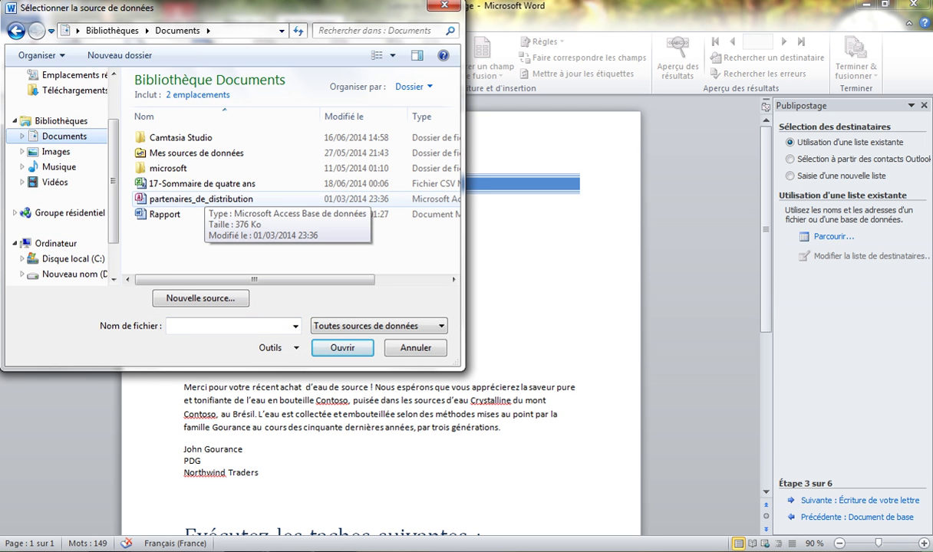
left_click(200, 199)
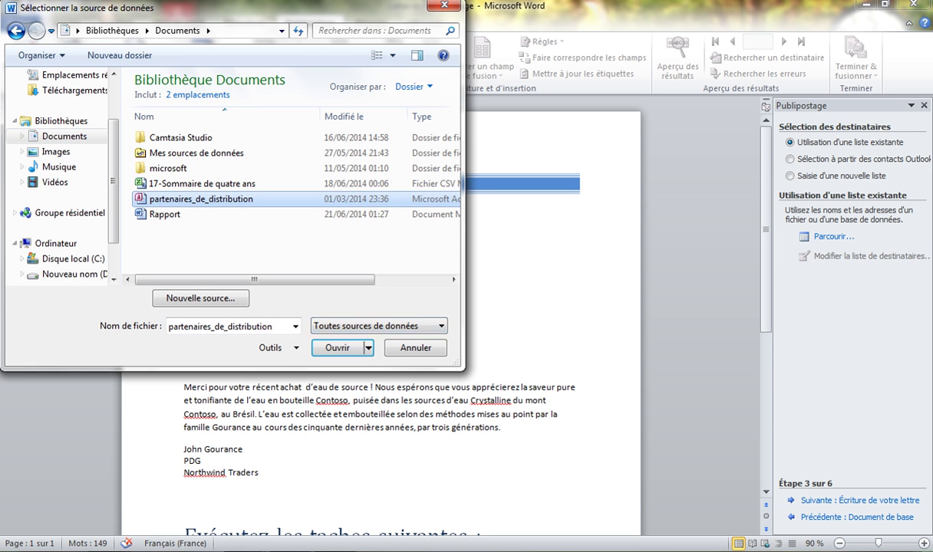
left_click(337, 347)
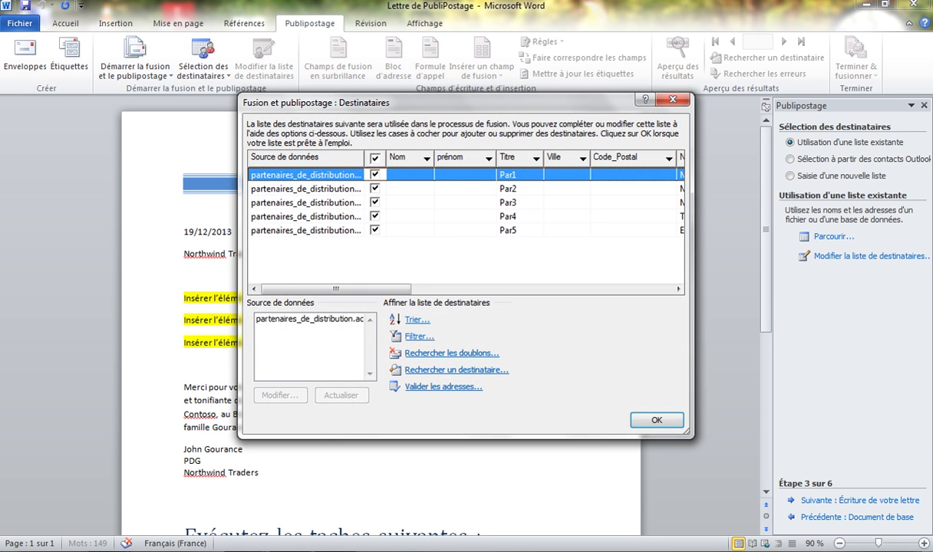
left_click(656, 420)
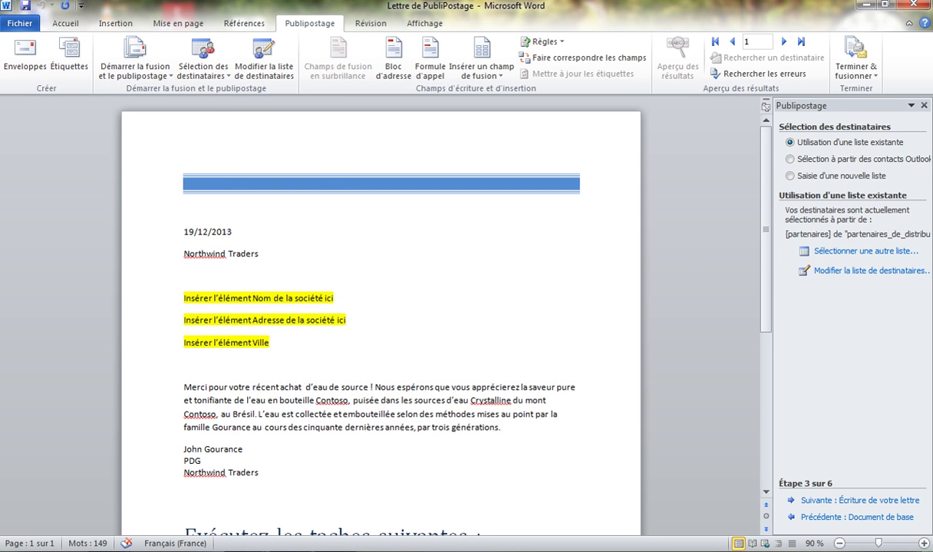
Step: Reread exercise Q12 in Adobe Reader, return to Lettre de PubliPostage in Word, and advance the wizard to the letter-writing stage
key("alt+Tab")
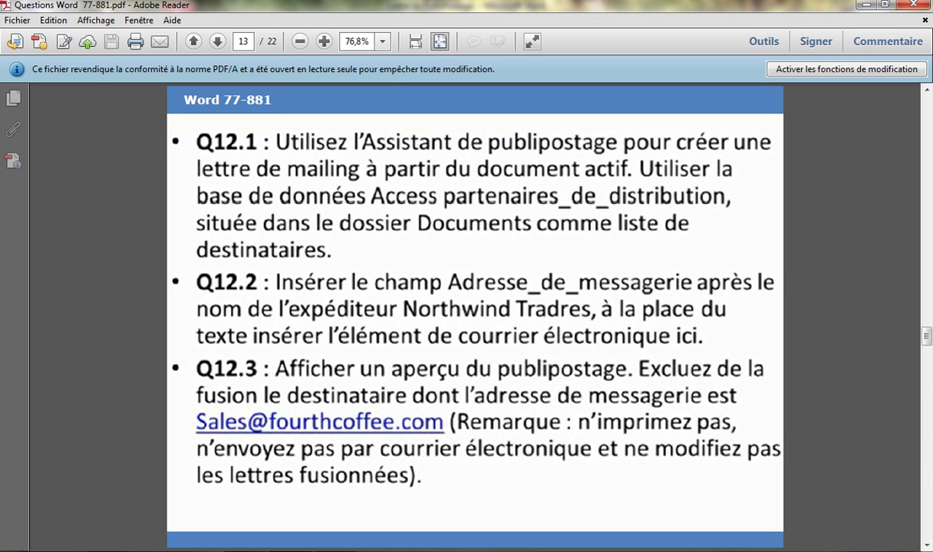
mouse_move(246, 549)
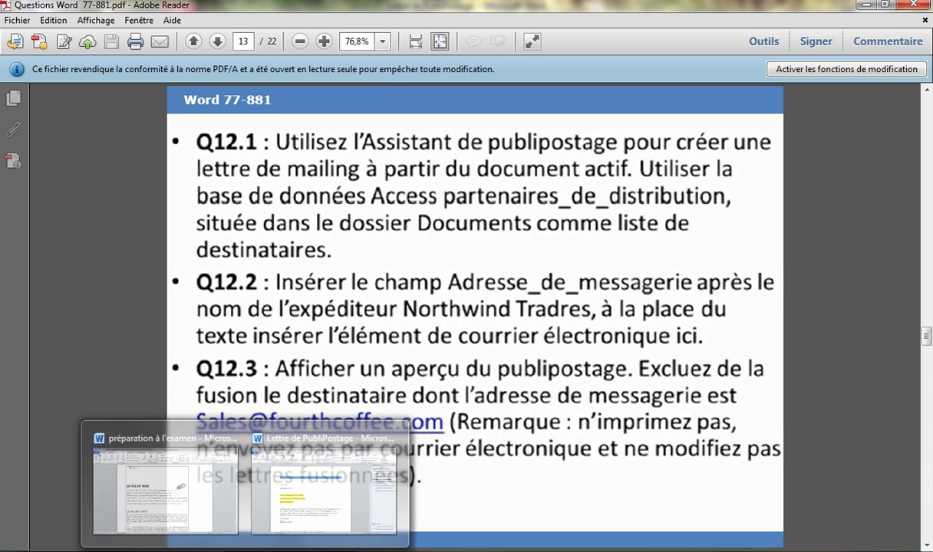
left_click(323, 483)
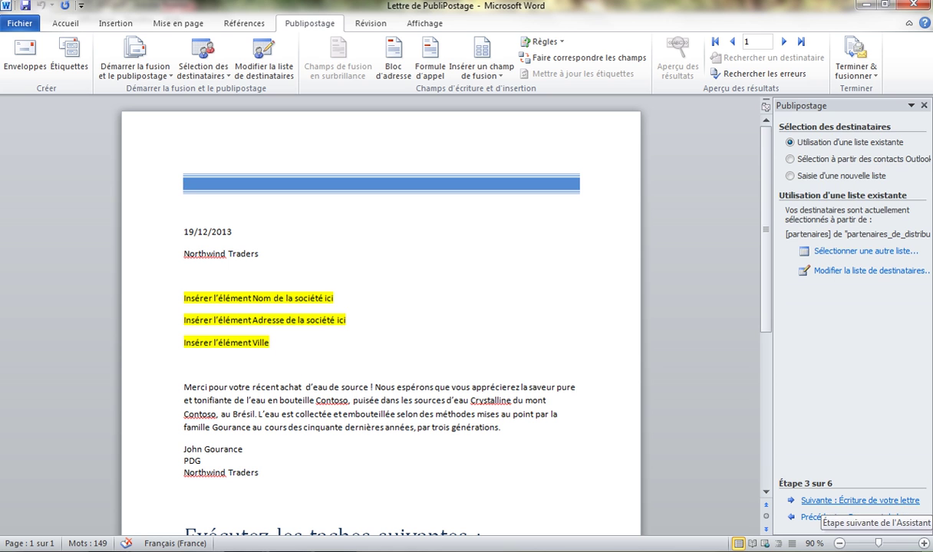
left_click(852, 500)
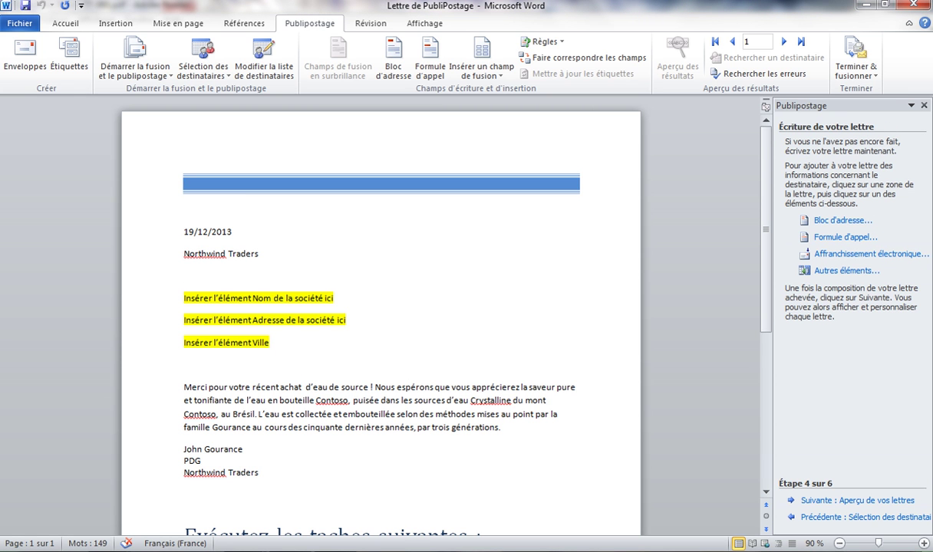
Step: Delete the highlighted placeholder text "Insérer l'élément Nom de la société ici" from the letter
key("BackSpace")
key("BackSpace")
key("BackSpace")
key("BackSpace")
key("BackSpace")
key("BackSpace")
key("BackSpace")
key("BackSpace")
key("BackSpace")
key("BackSpace")
key("BackSpace")
key("BackSpace")
key("BackSpace")
key("BackSpace")
key("BackSpace")
key("BackSpace")
key("BackSpace")
key("BackSpace")
key("BackSpace")
key("BackSpace")
key("BackSpace")
key("BackSpace")
key("BackSpace")
key("BackSpace")
key("BackSpace")
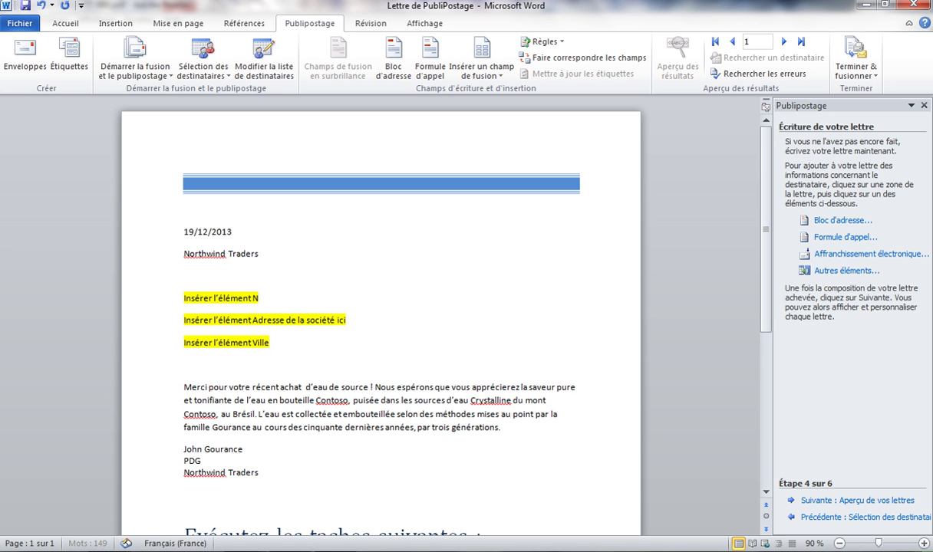
key("BackSpace")
key("BackSpace")
key("BackSpace")
key("BackSpace")
key("BackSpace")
key("BackSpace")
key("BackSpace")
key("BackSpace")
key("BackSpace")
key("BackSpace")
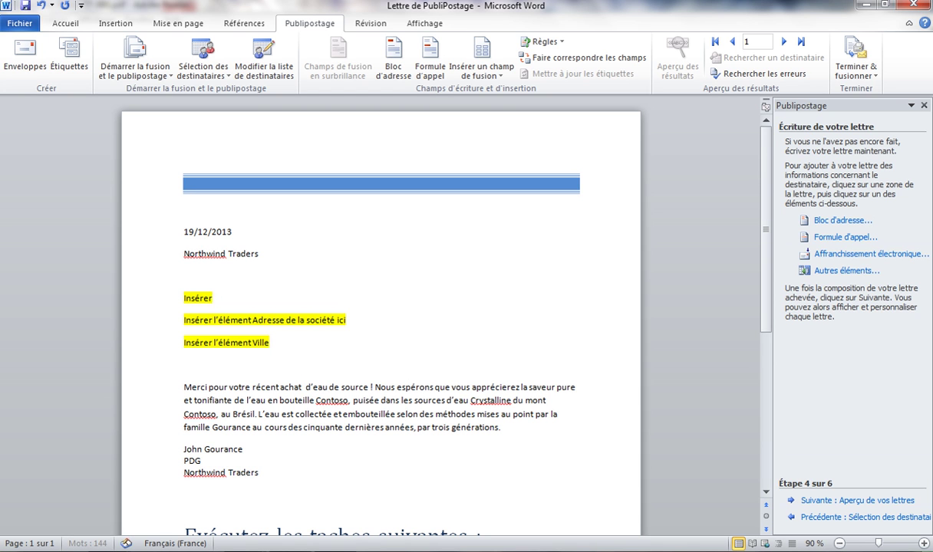
key("BackSpace")
key("BackSpace")
key("BackSpace")
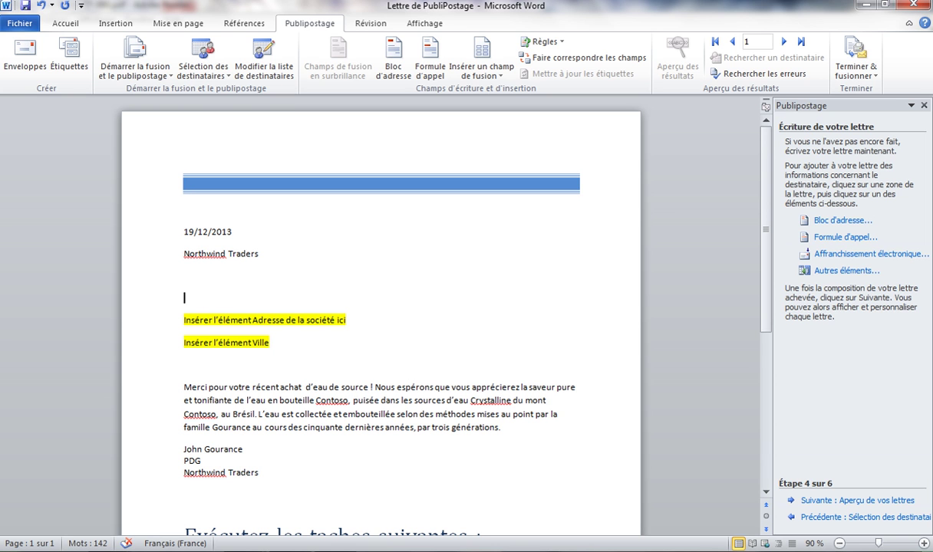
Step: Insert the Nom_de_la_société merge field on the empty line above the company address placeholder
left_click(846, 271)
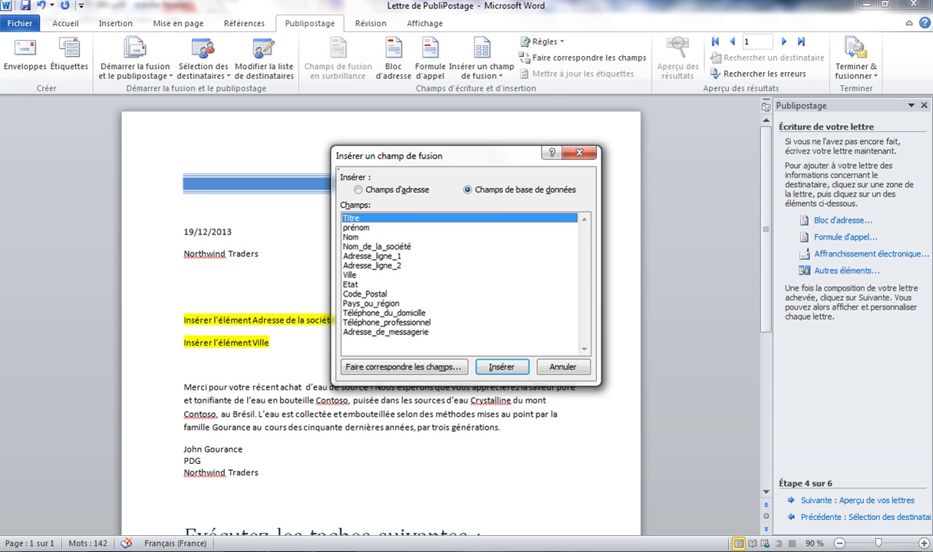
left_click(378, 247)
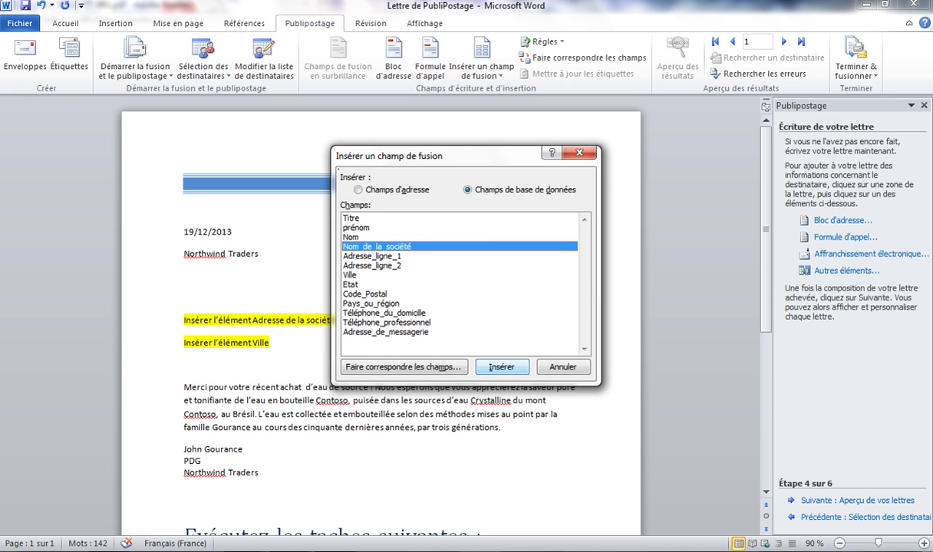
left_click(501, 367)
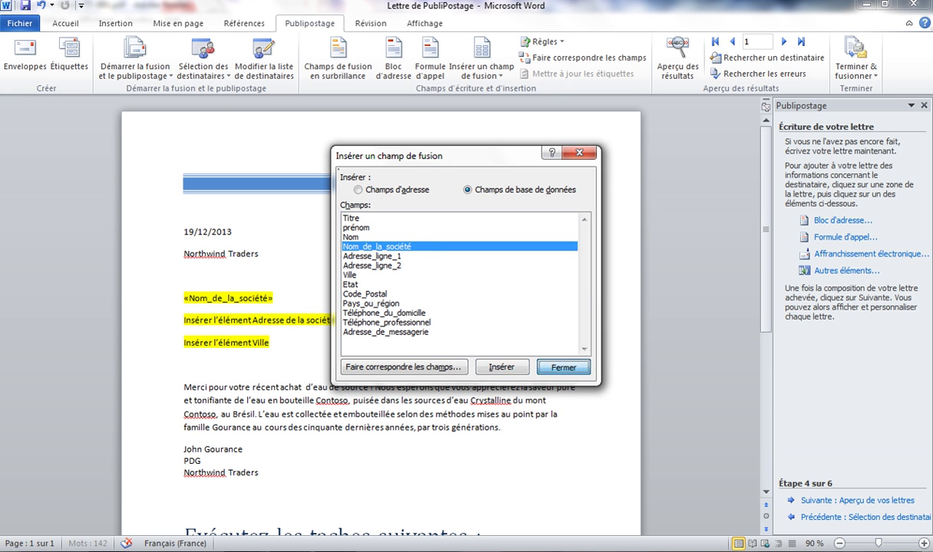
left_click(563, 367)
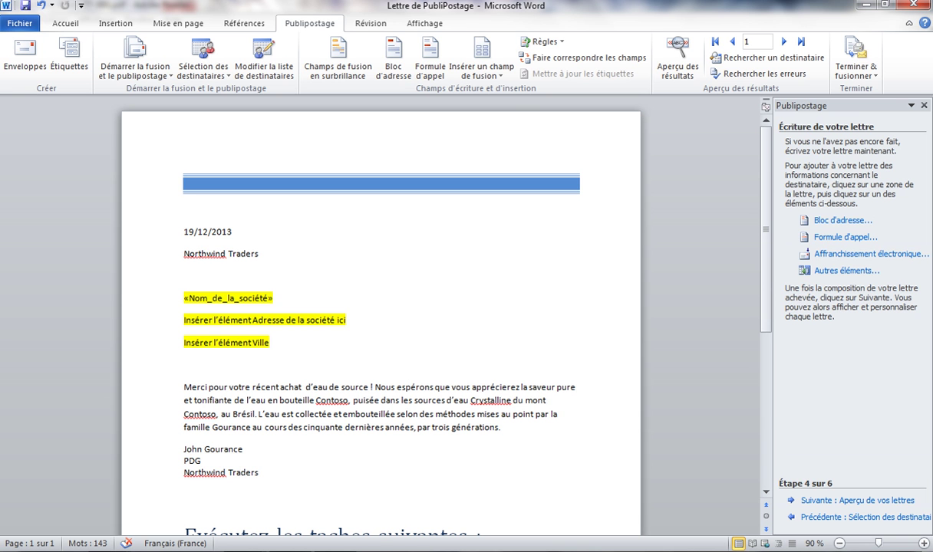
Step: Check the Q12 instructions in Adobe Reader, and return to the Lettre de PubliPostage document in Word
mouse_move(290, 550)
left_click(290, 483)
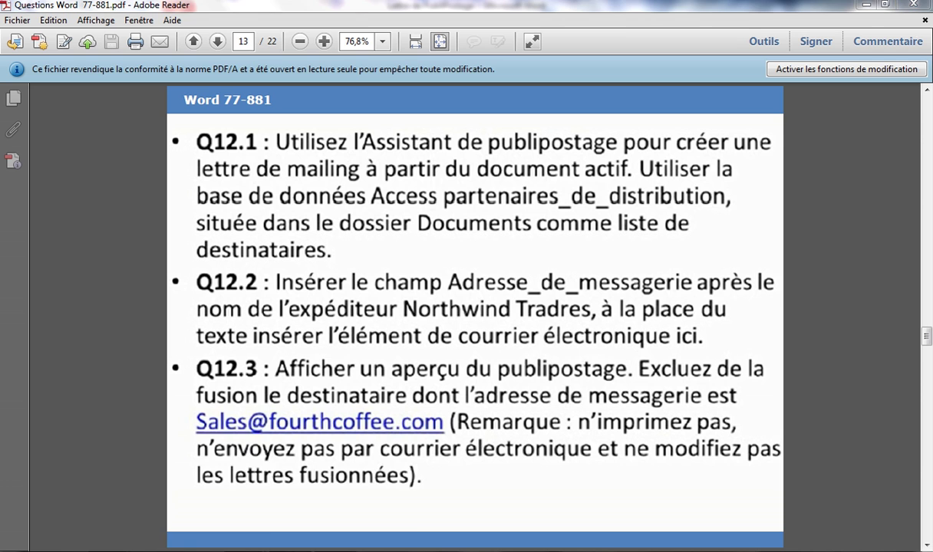
mouse_move(246, 551)
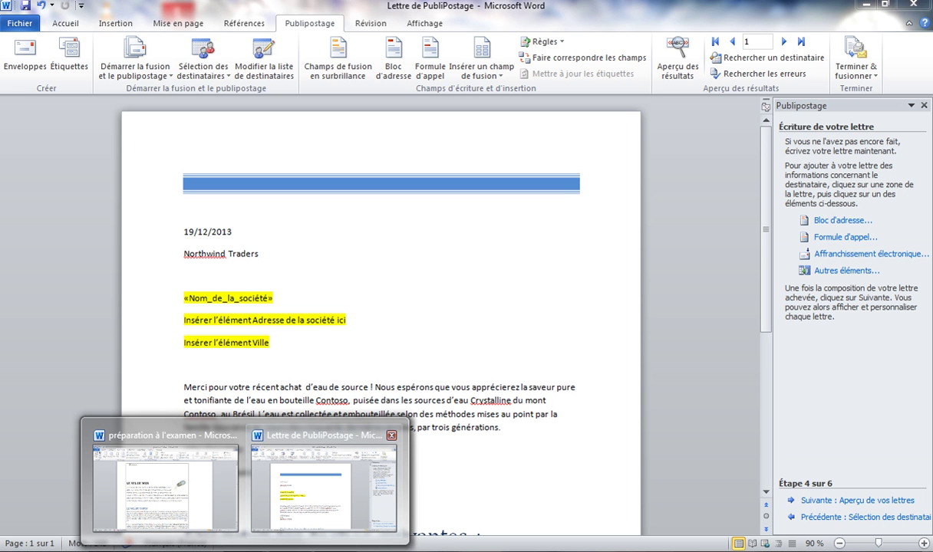
left_click(324, 487)
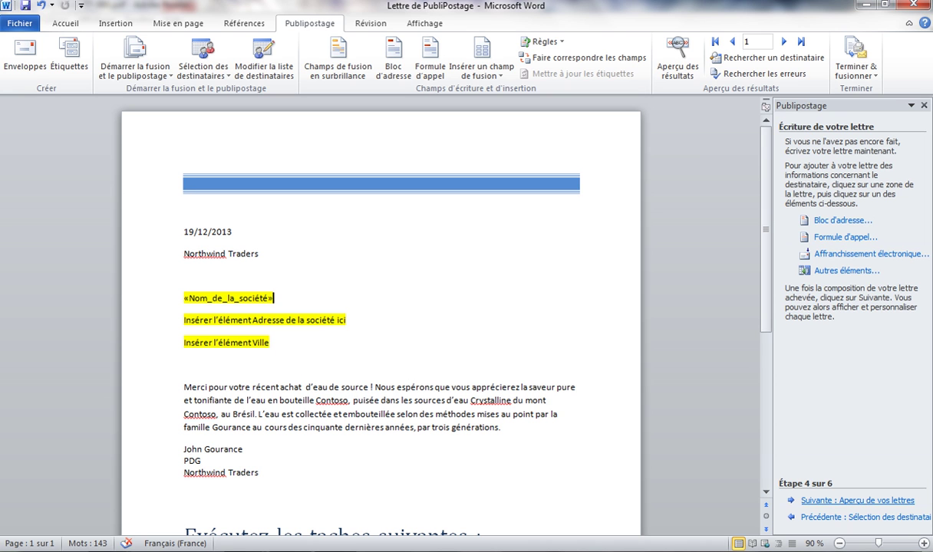
Step: Preview the merged letters, browsing forward to recipient 5 and back to recipient 3
left_click(819, 500)
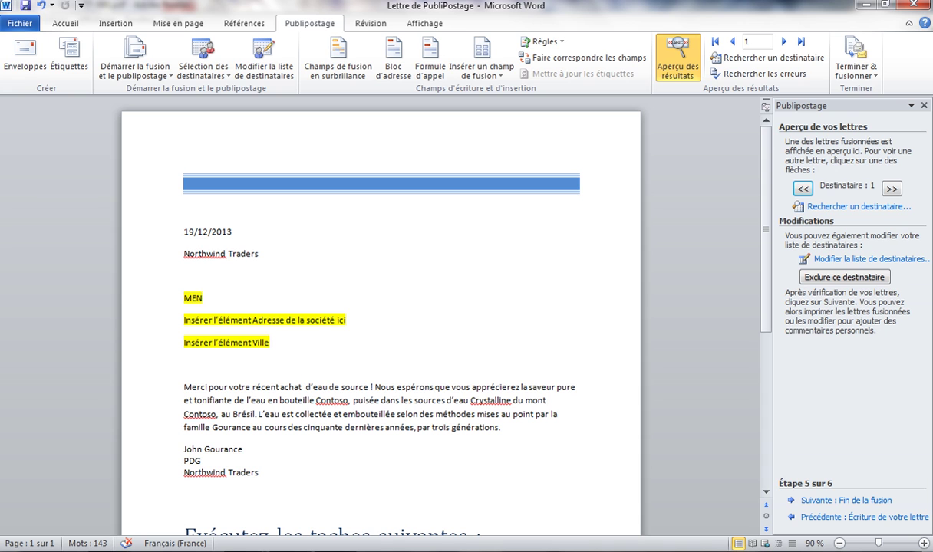
left_click(891, 188)
left_click(891, 188)
left_click(890, 188)
left_click(891, 188)
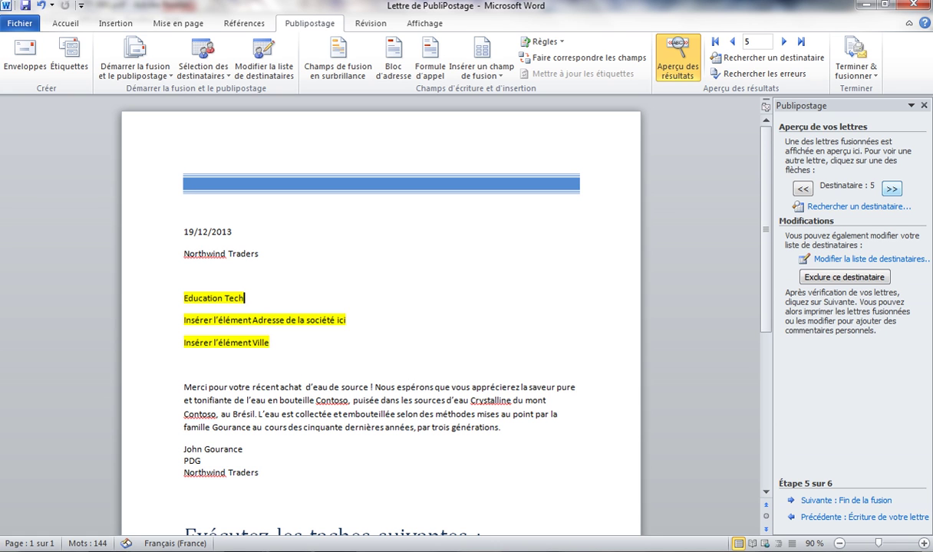
left_click(802, 188)
left_click(803, 188)
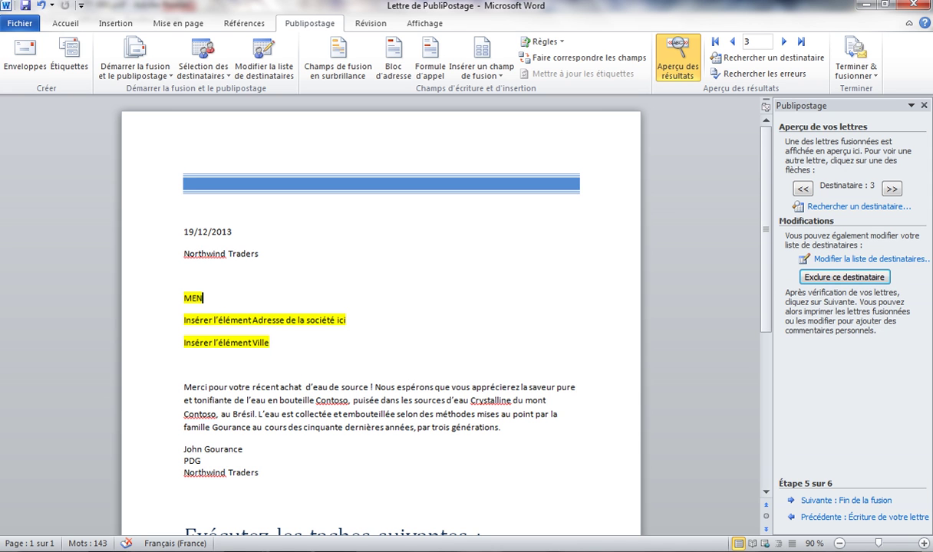
Step: Advance the mail merge wizard to its final stage and close the Lettre de PubliPostage document
left_click(842, 500)
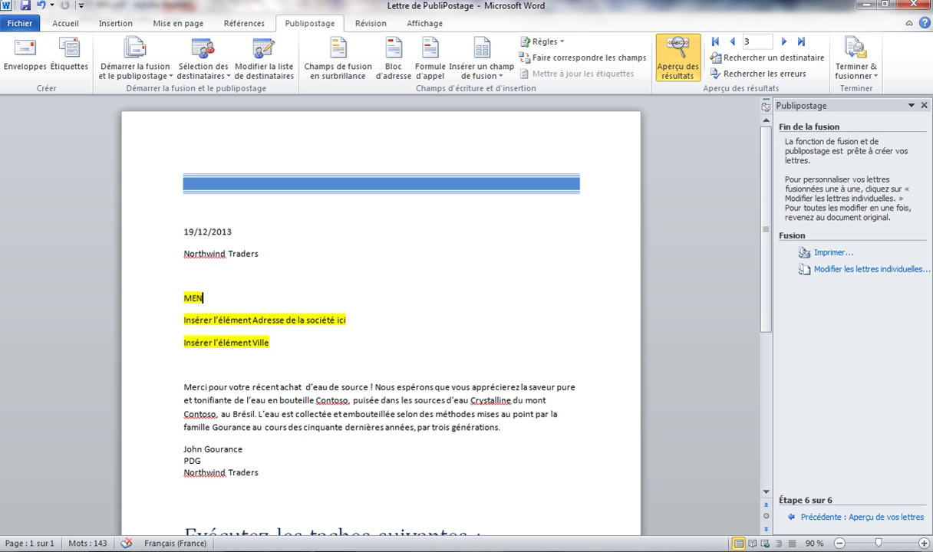
key("alt+F4")
key("Tab")
key("Return")
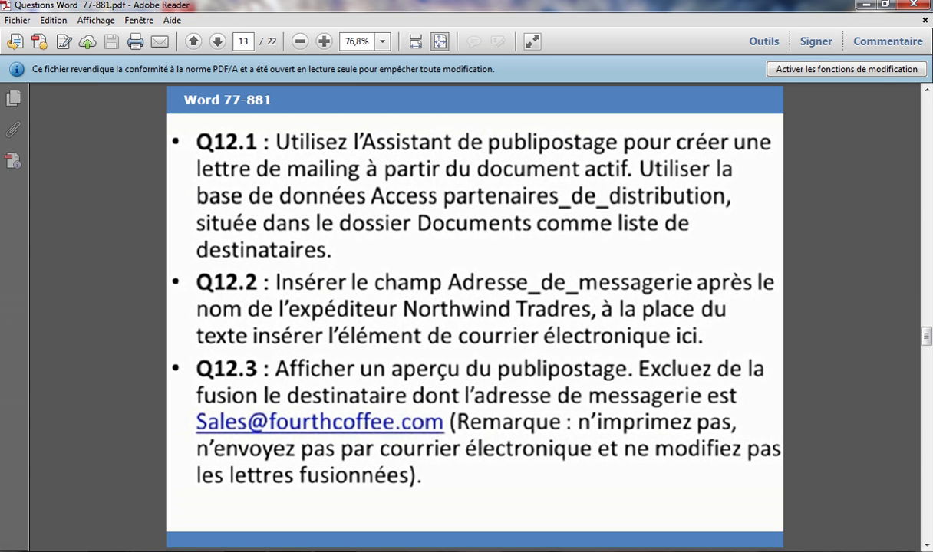
Step: Read Q13 in Adobe Reader, and in préparation à l'examen in Word set the first page picture's text wrapping to Aligné sur le texte
left_click(927, 544)
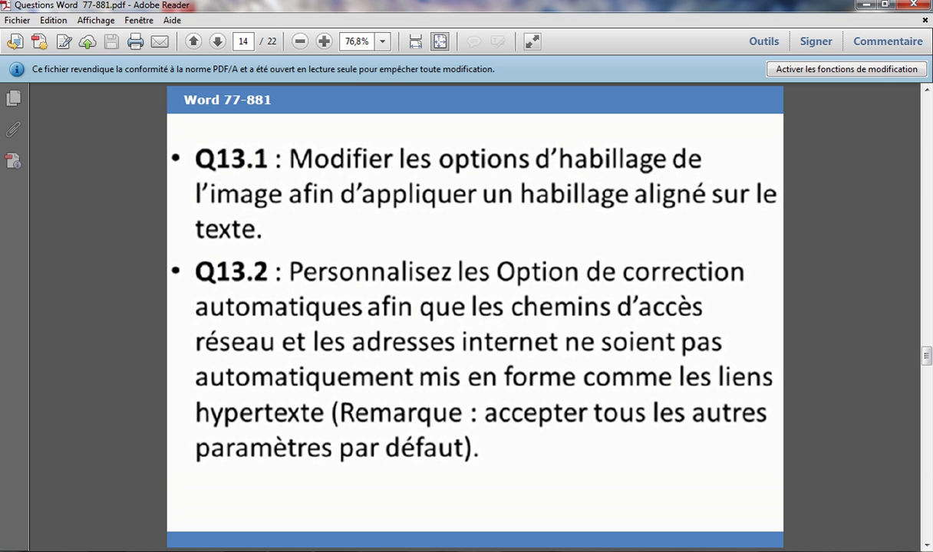
key("alt+Tab")
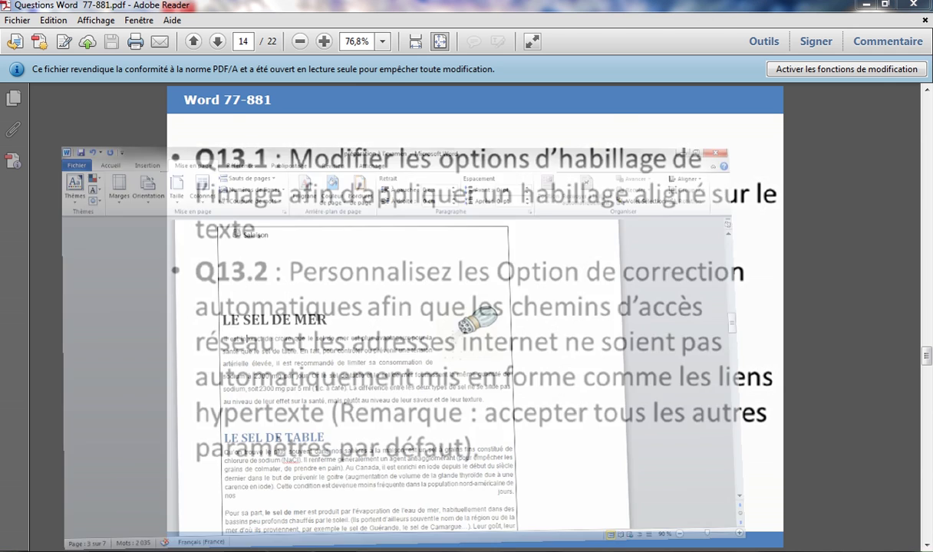
left_click_drag(926, 249, 926, 140)
left_click(304, 206)
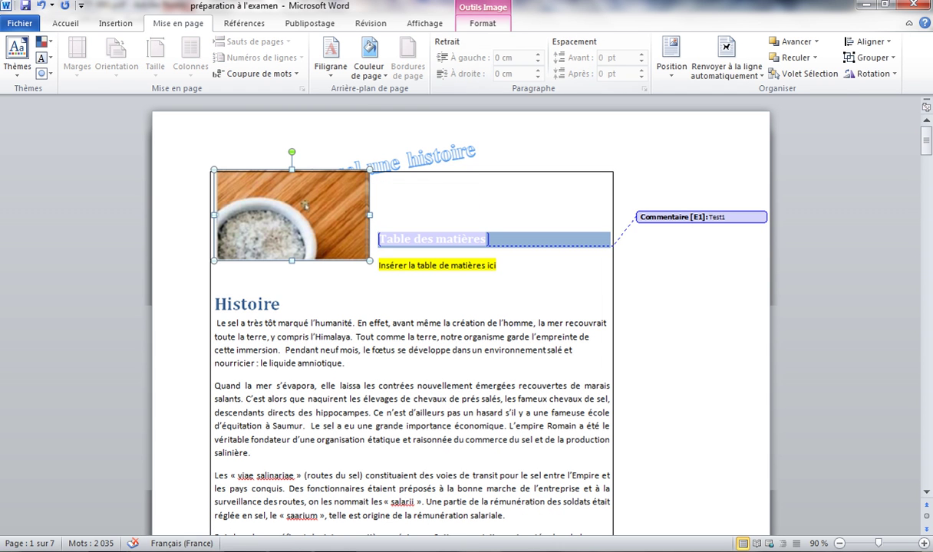
double_click(305, 206)
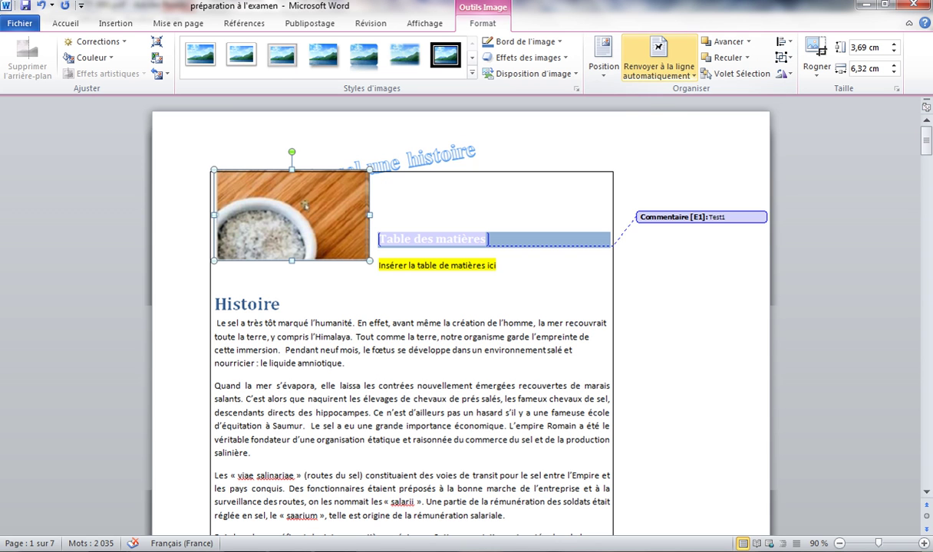
left_click(658, 61)
left_click(676, 90)
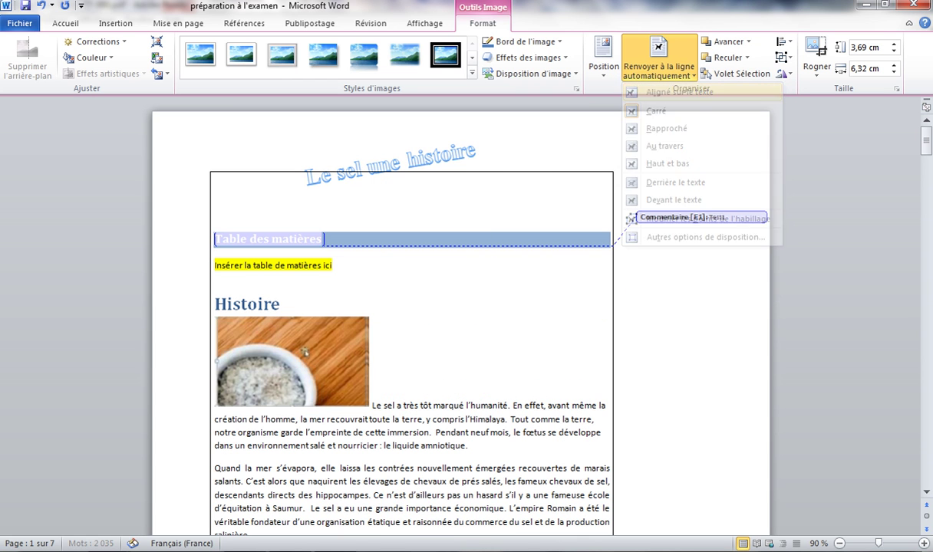
Step: Recheck Q13 in Adobe Reader, and in Word's AutoCorrect options turn off as-you-type replacement of Internet and network addresses with hyperlinks
key("alt+Tab")
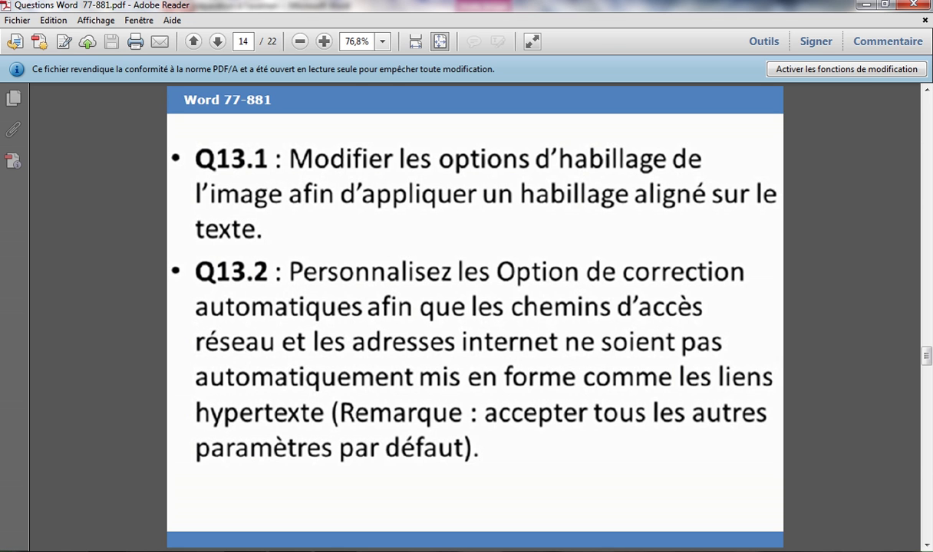
key("alt+Tab")
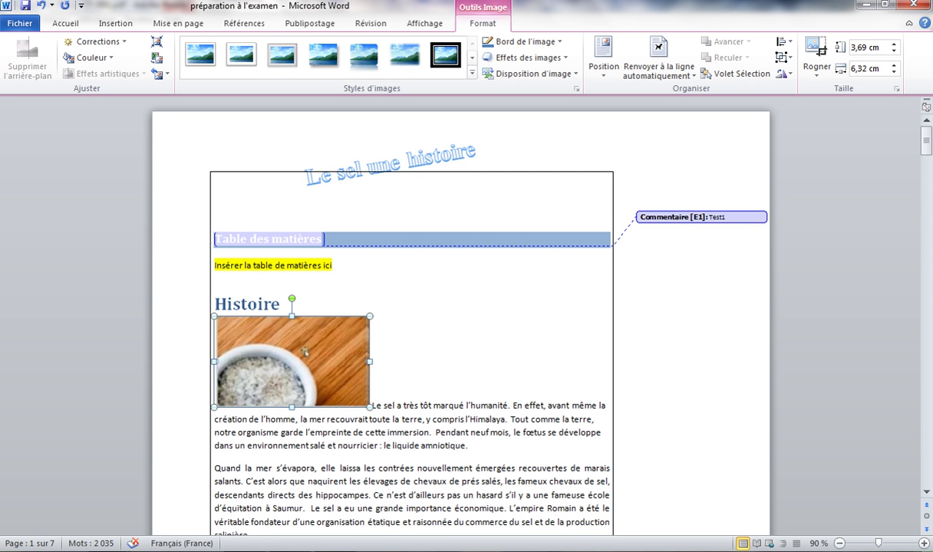
left_click(20, 23)
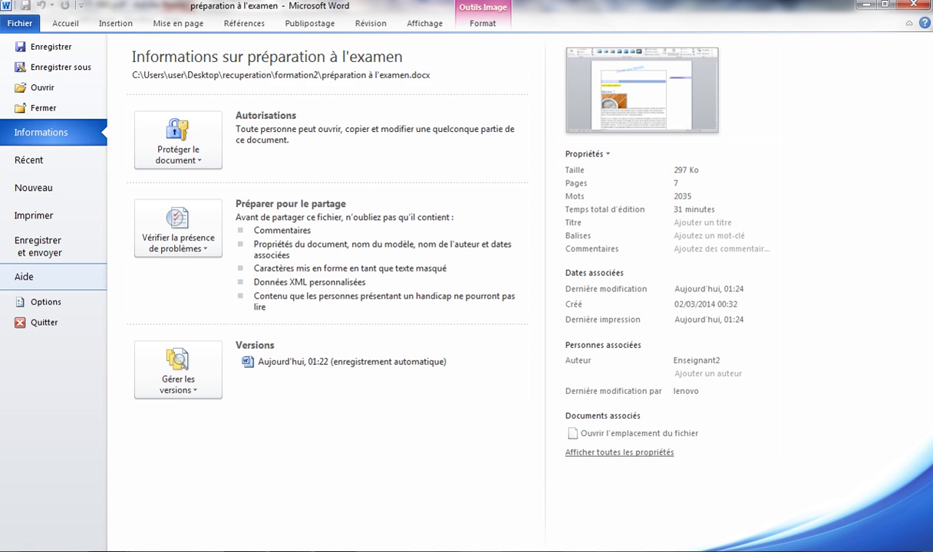
left_click(45, 302)
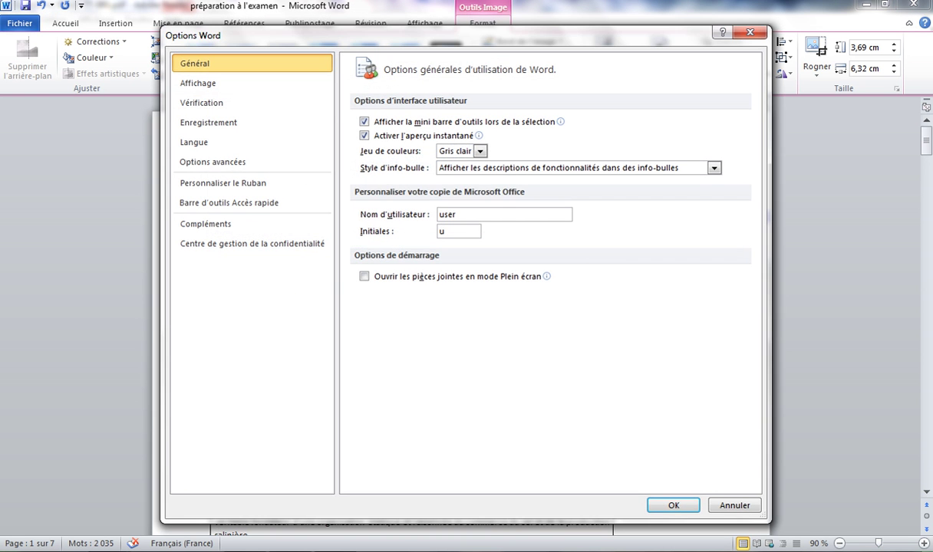
left_click(202, 103)
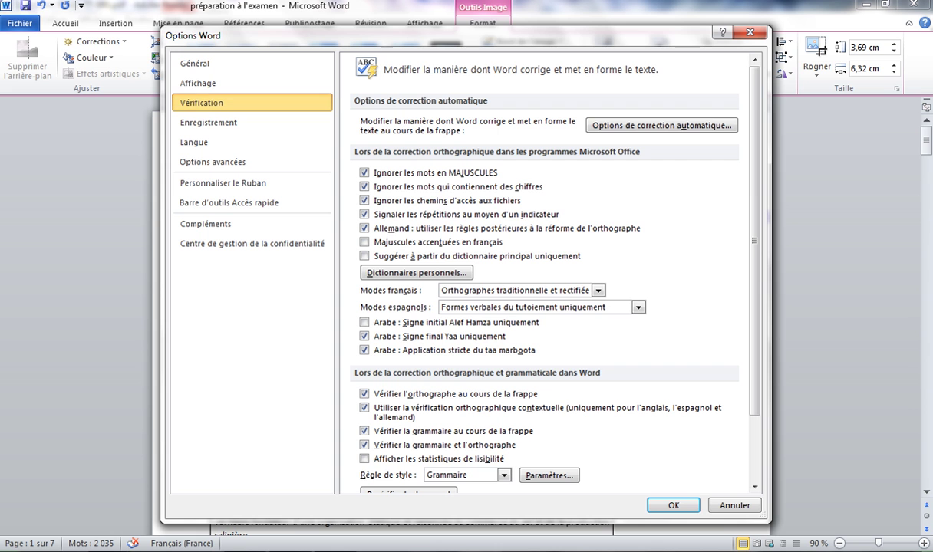
left_click(662, 125)
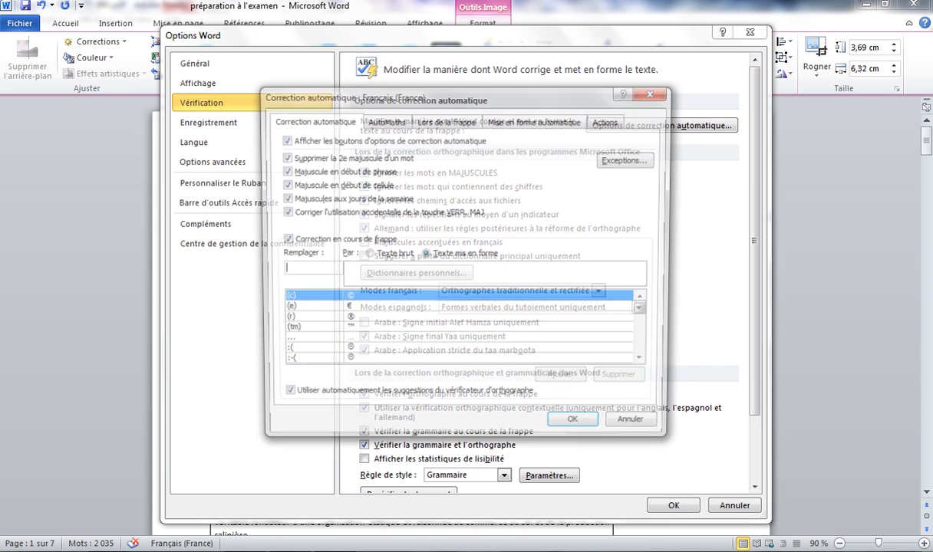
left_click(445, 119)
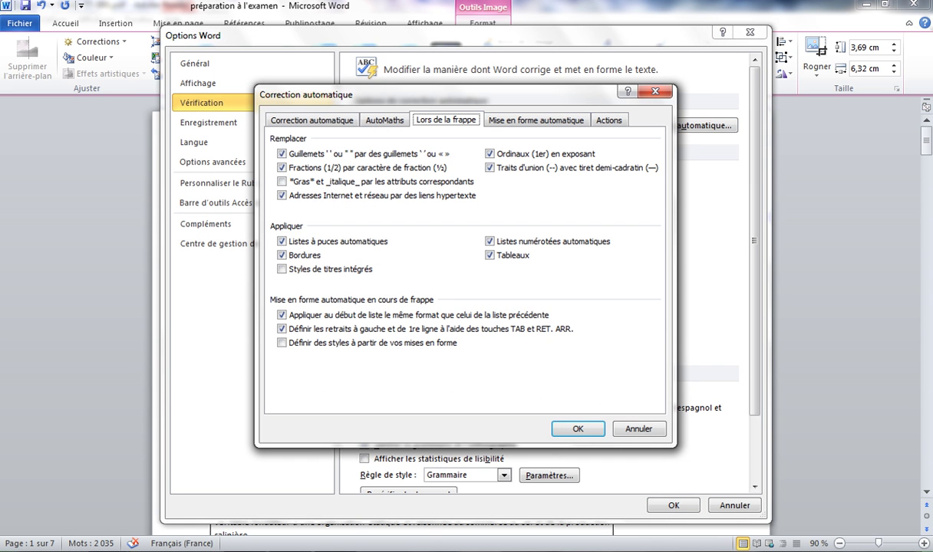
left_click(281, 195)
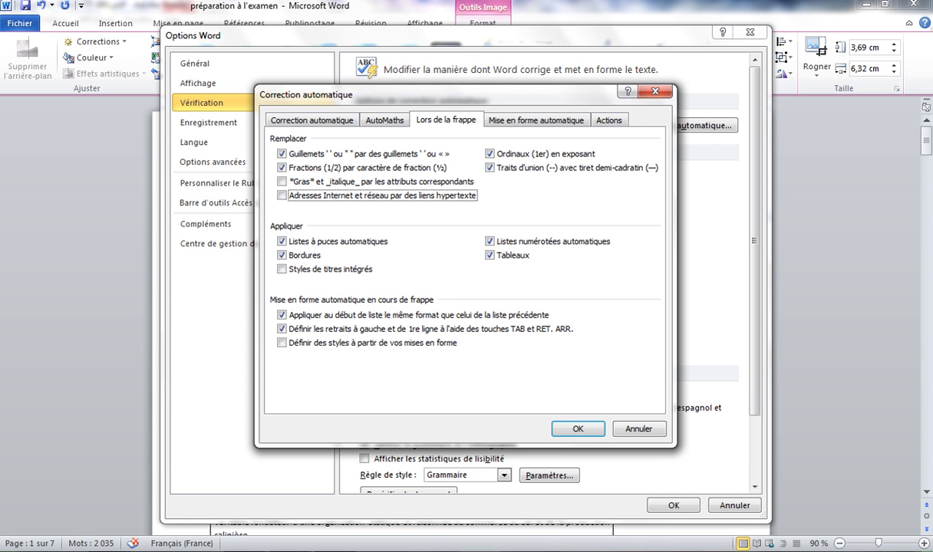
Step: Turn off hyperlink replacement of Internet and network addresses for Mise en forme automatique as well, and apply the options
left_click(535, 120)
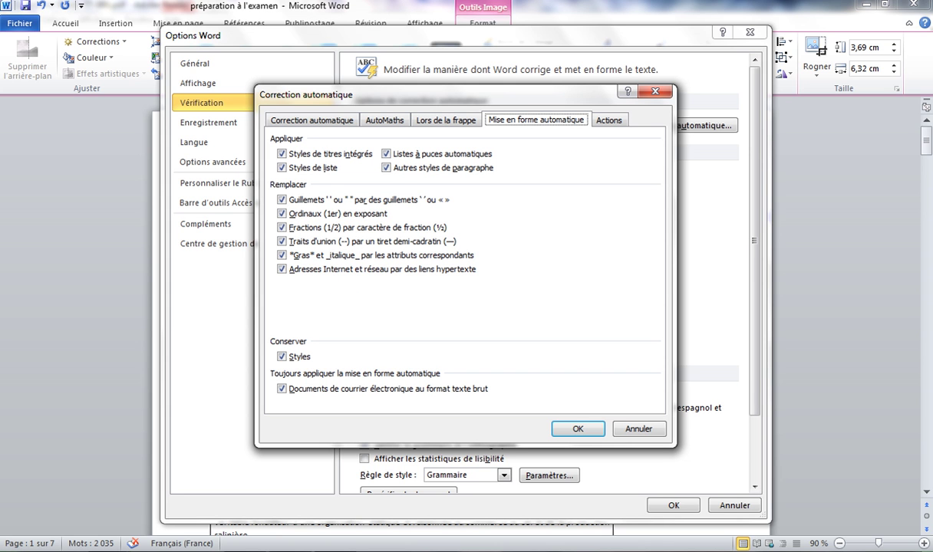
left_click(282, 268)
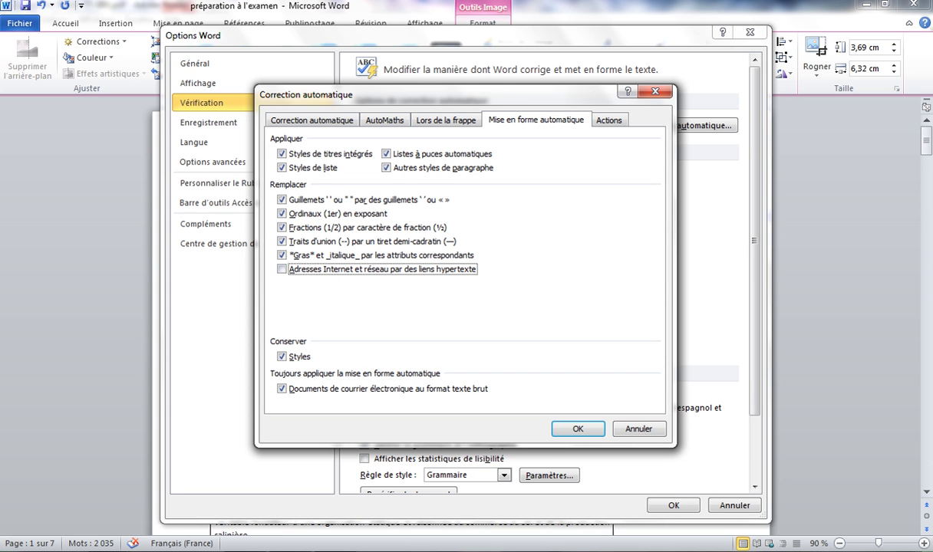
left_click(578, 428)
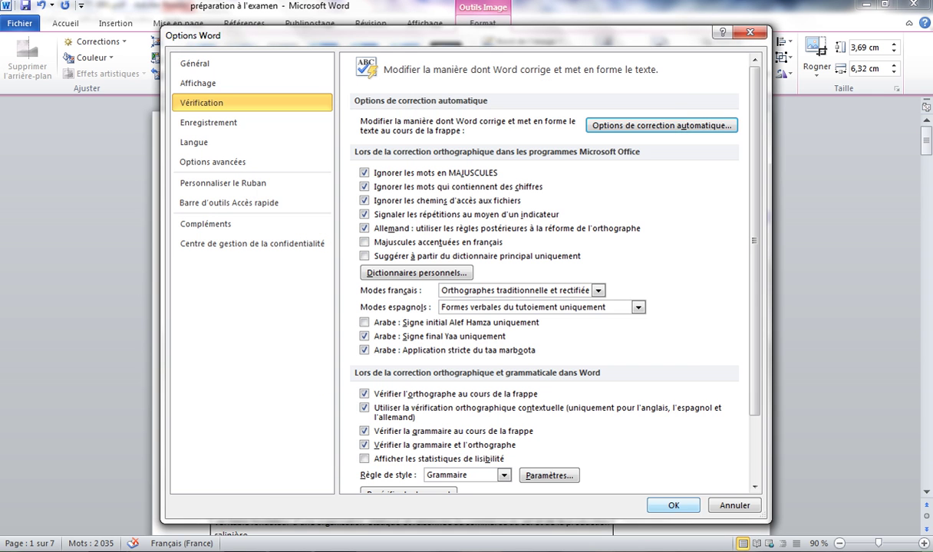
key("Return")
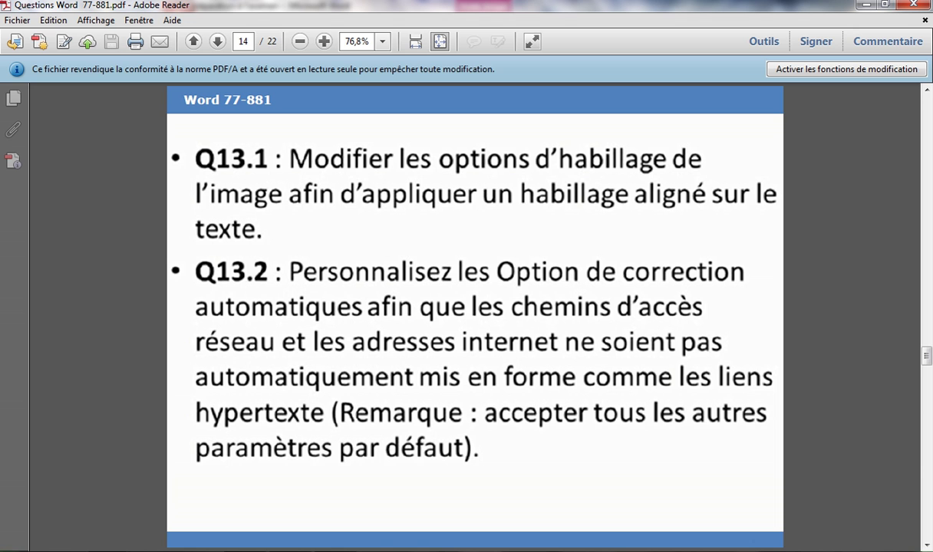
Step: Read Q14 in Adobe Reader, return to préparation à l'examen in Word, and shrink the picture to about 3,48 × 5,97 cm
left_click(927, 545)
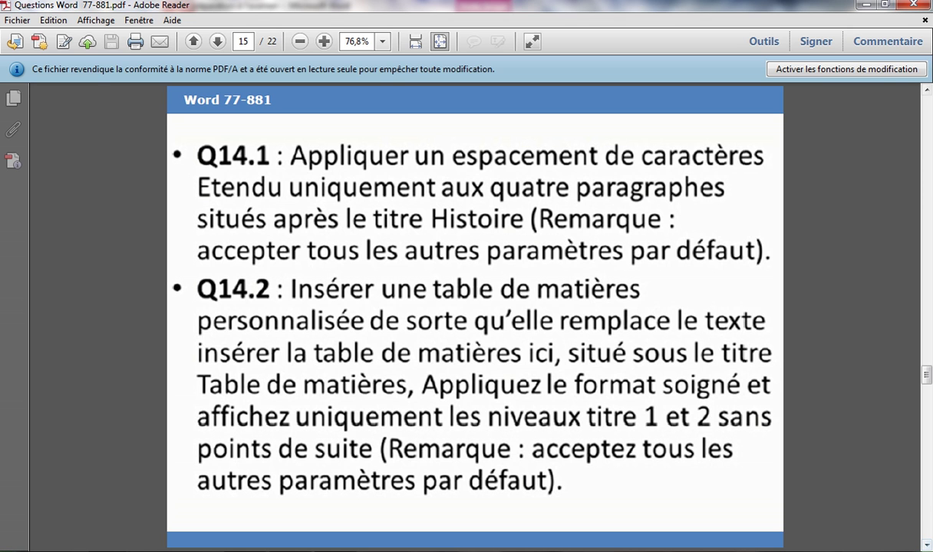
key("alt+Tab")
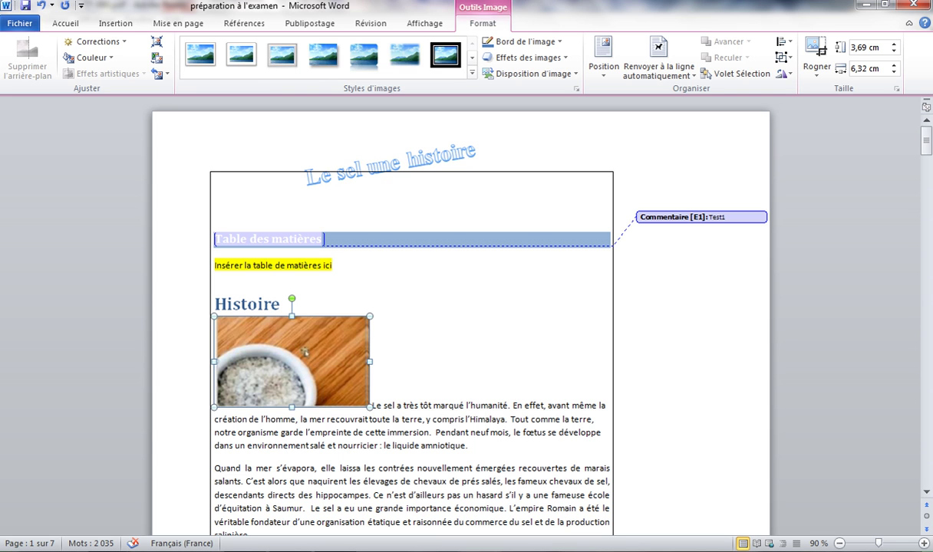
mouse_move(370, 408)
left_mouse_down()
mouse_move(379, 412)
mouse_move(362, 403)
left_mouse_up()
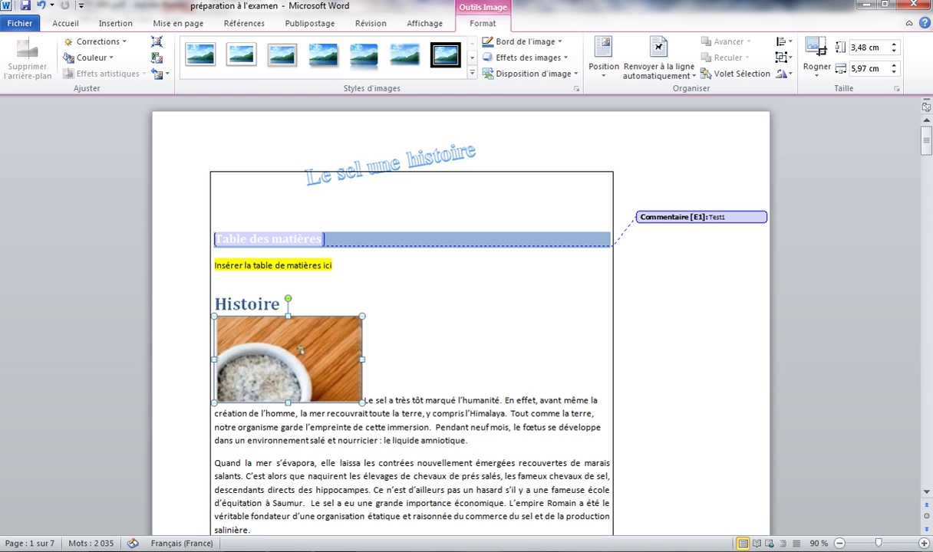
Step: Apply Étendu character spacing of 1 pt to the four paragraphs after the Histoire heading
left_click_drag(364, 399, 317, 518)
scroll(412, 307, "down", 5)
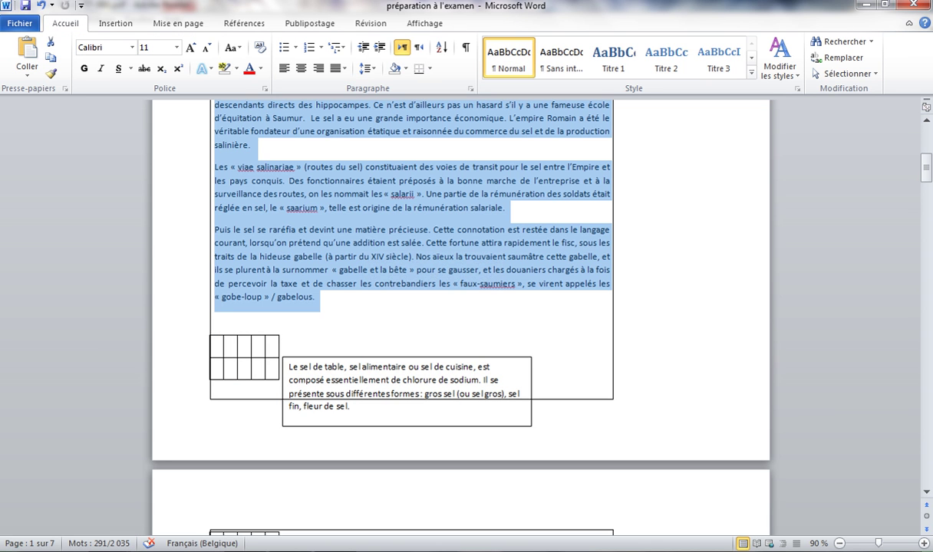
left_click(173, 89)
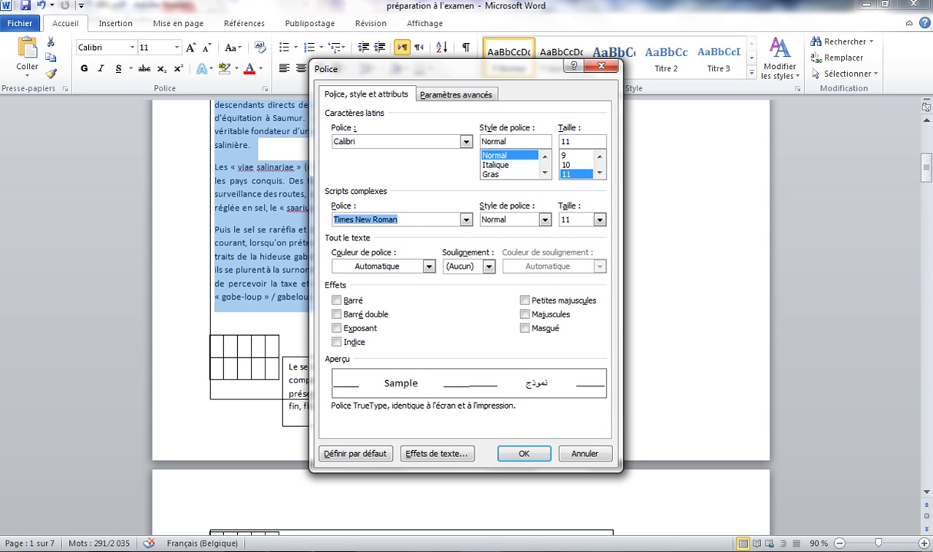
left_click(456, 95)
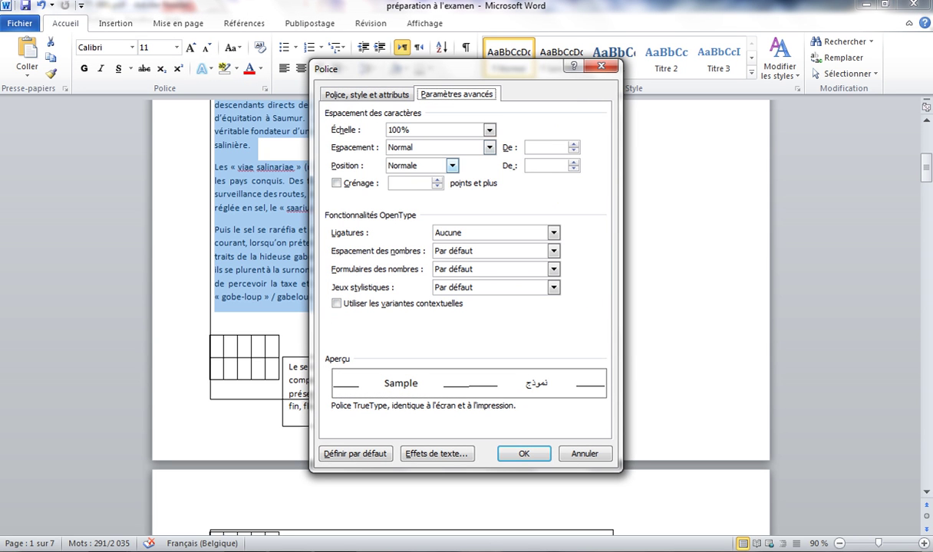
left_click(488, 147)
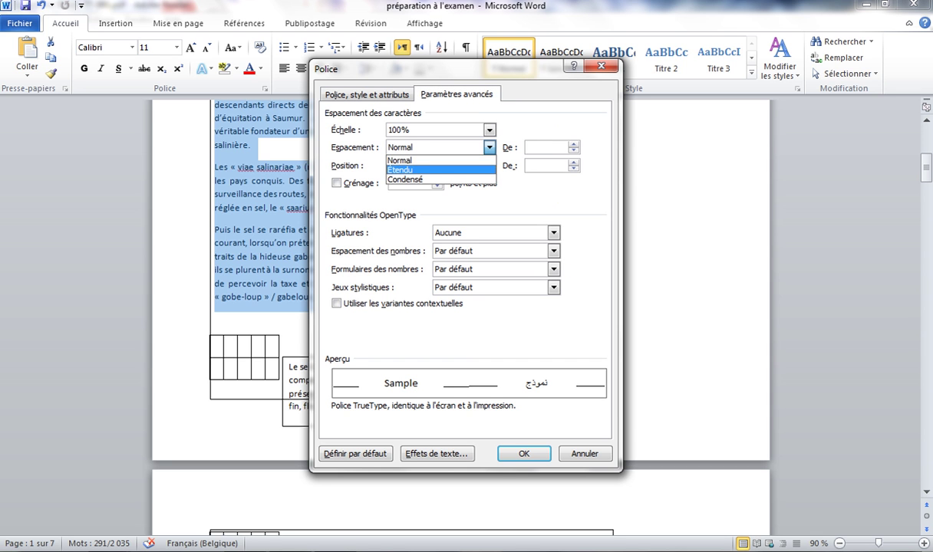
left_click(429, 170)
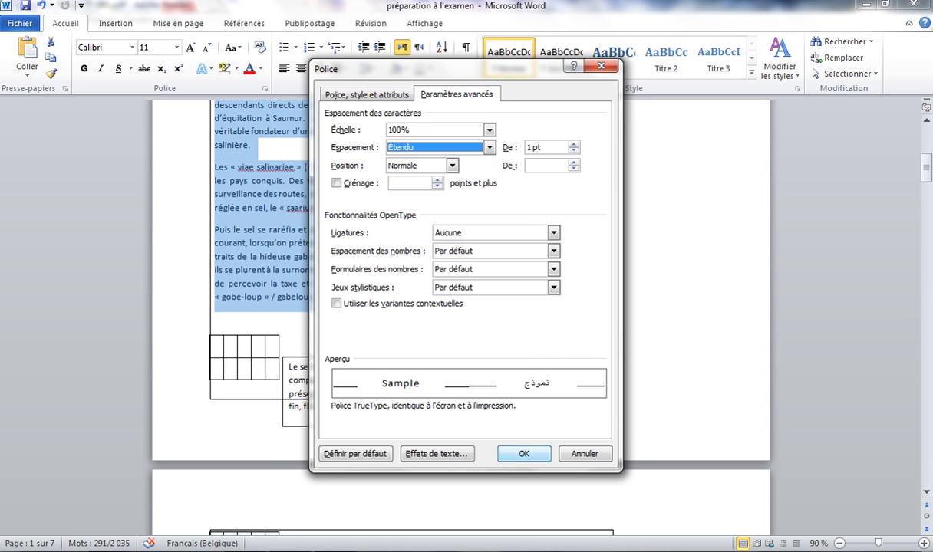
left_click(523, 454)
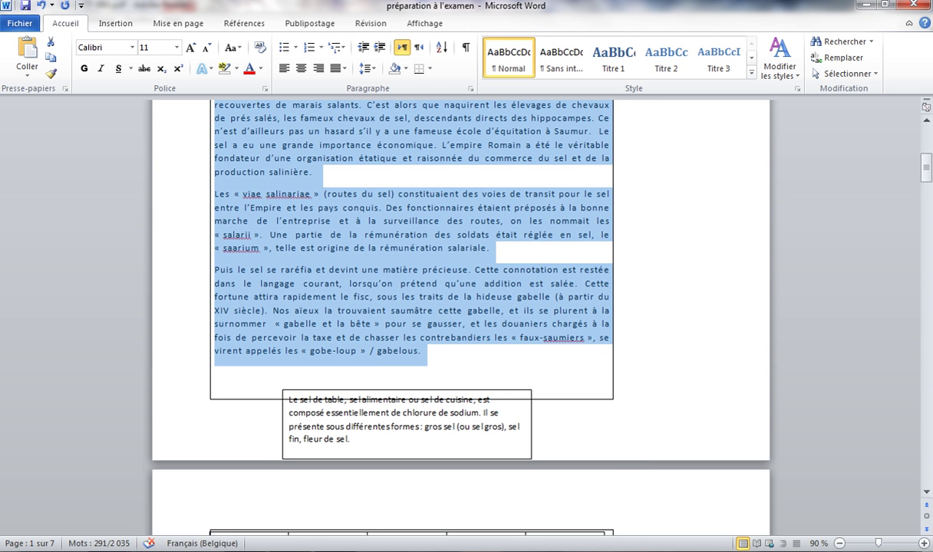
Step: Recheck Q14 in Adobe Reader and return to préparation à l'examen in Word with the paragraphs deselected
key("alt+Tab")
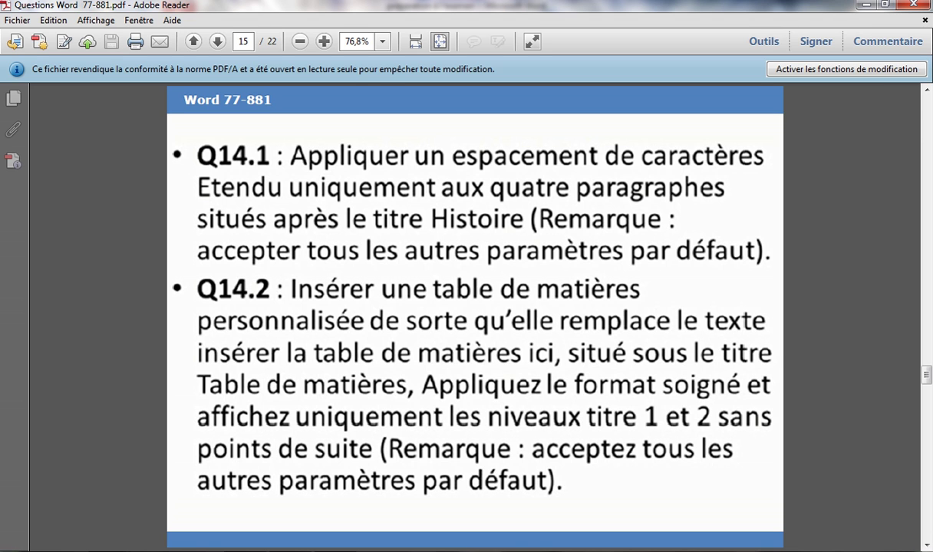
mouse_move(245, 551)
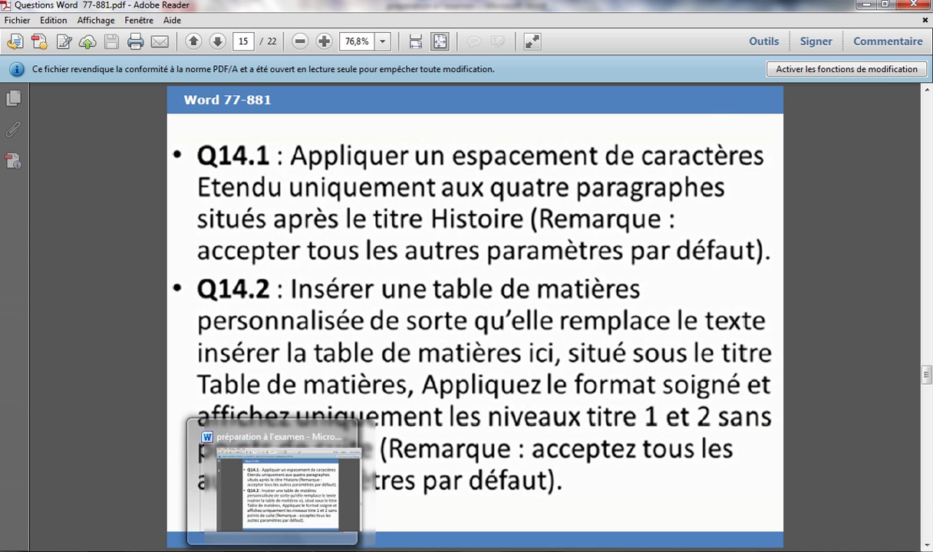
left_click(245, 551)
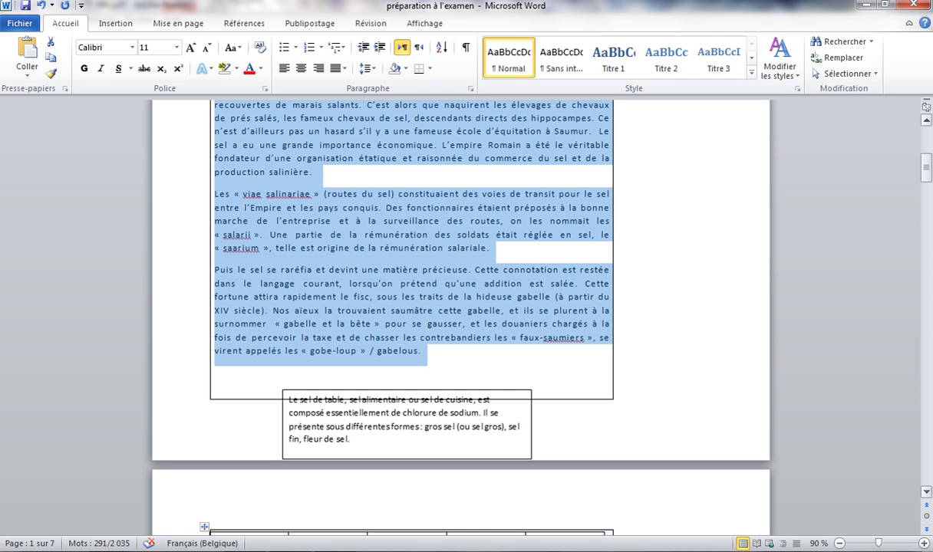
left_click(614, 234)
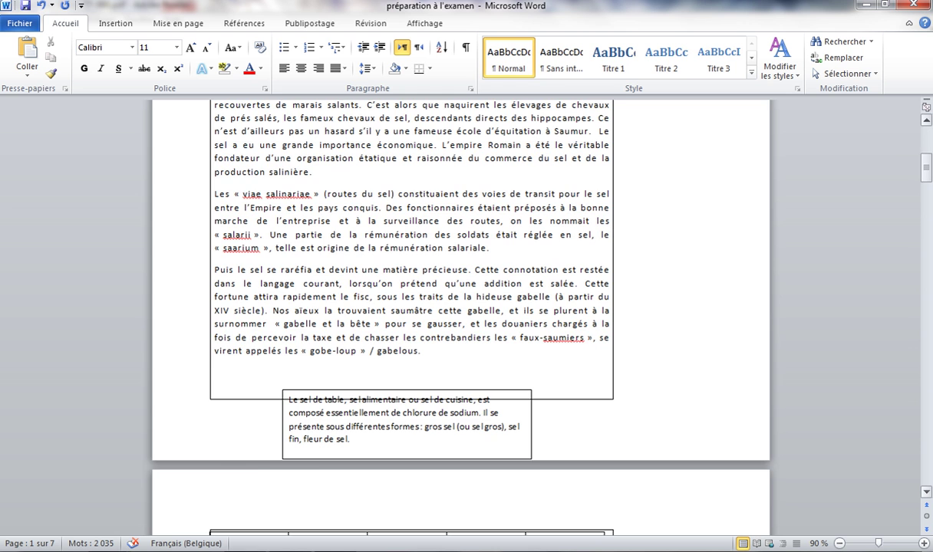
Step: Try to insert a table of contents over the text "Insérer la table de matières ici", and recheck Q14.2 in Adobe Reader
left_click_drag(926, 167, 926, 140)
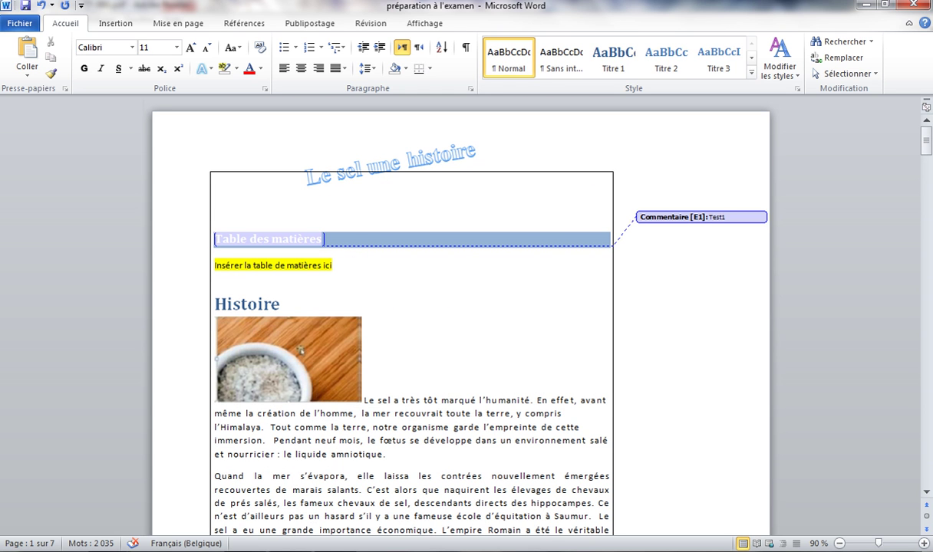
left_click_drag(315, 260, 207, 262)
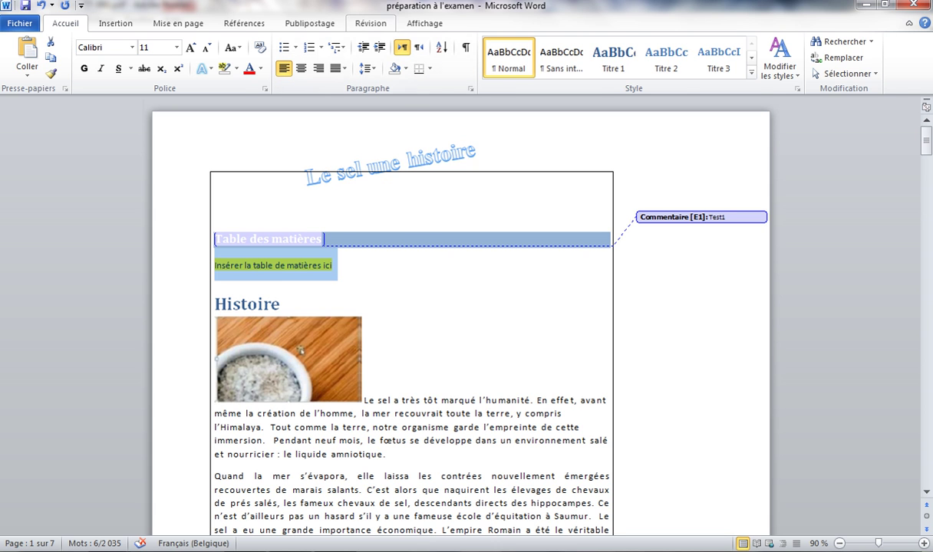
left_click(244, 23)
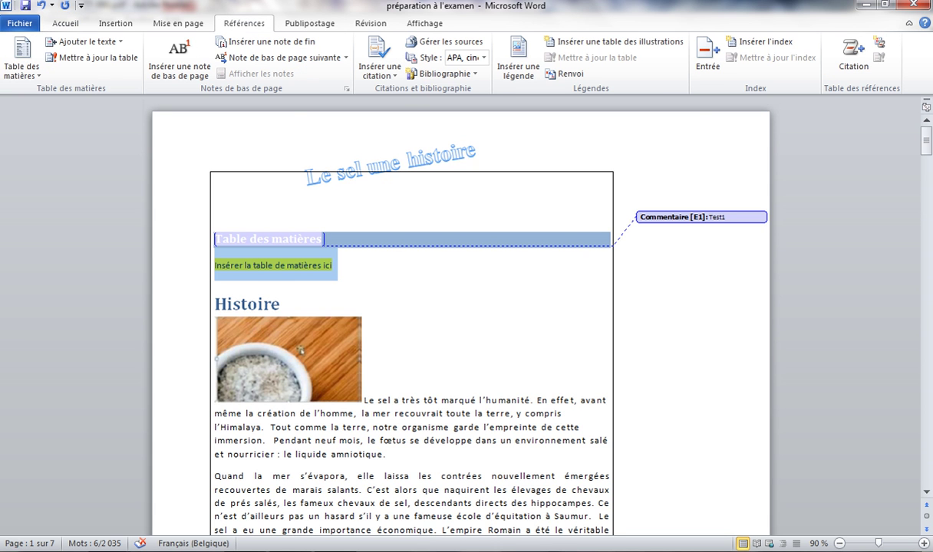
left_click(22, 59)
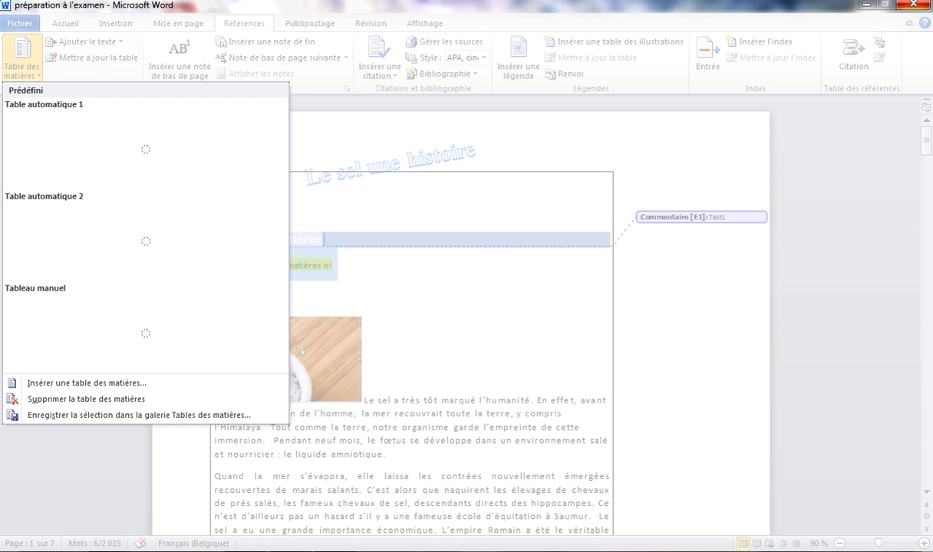
key("alt+Tab")
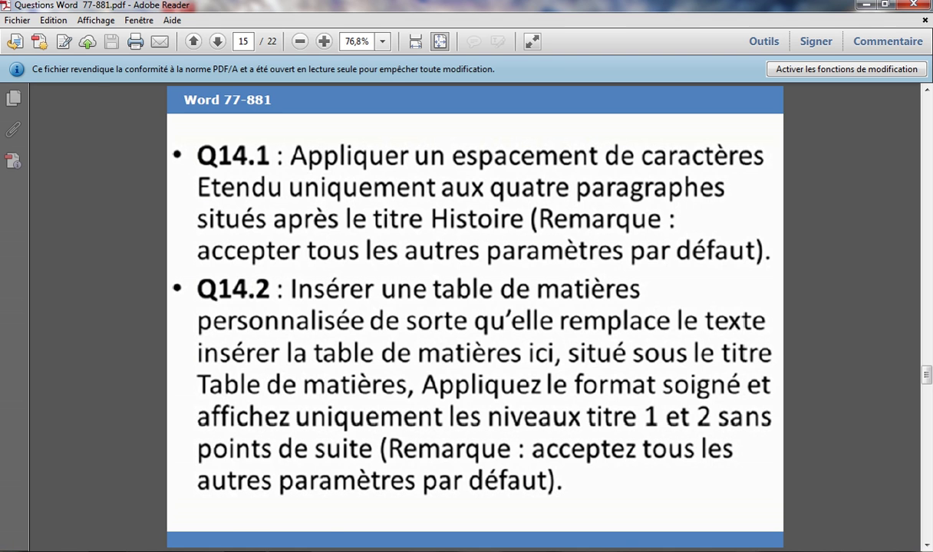
mouse_move(244, 551)
Step: Reopen préparation à l'examen from the formation2 folder in recuperation, and select "Insérer la table de matières ici" in the recovered copy
left_click(865, 5)
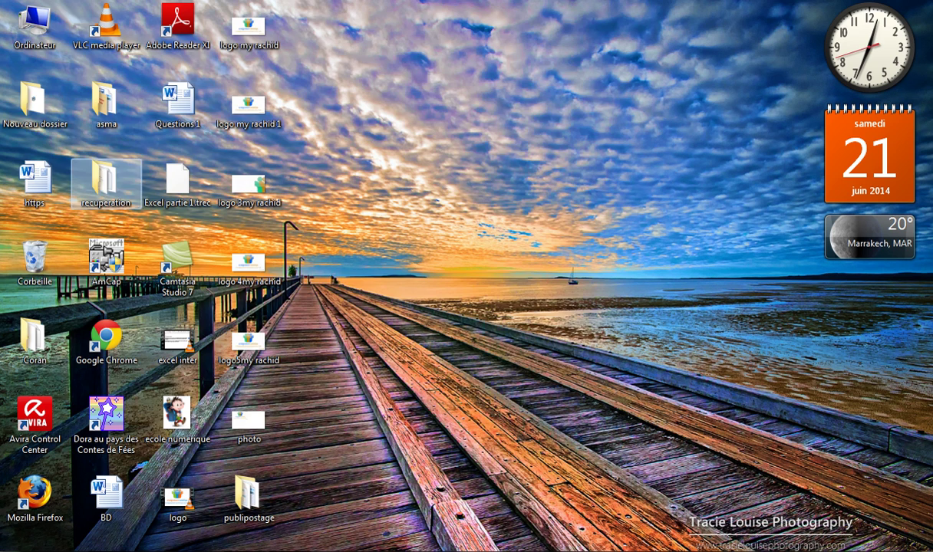
double_click(106, 181)
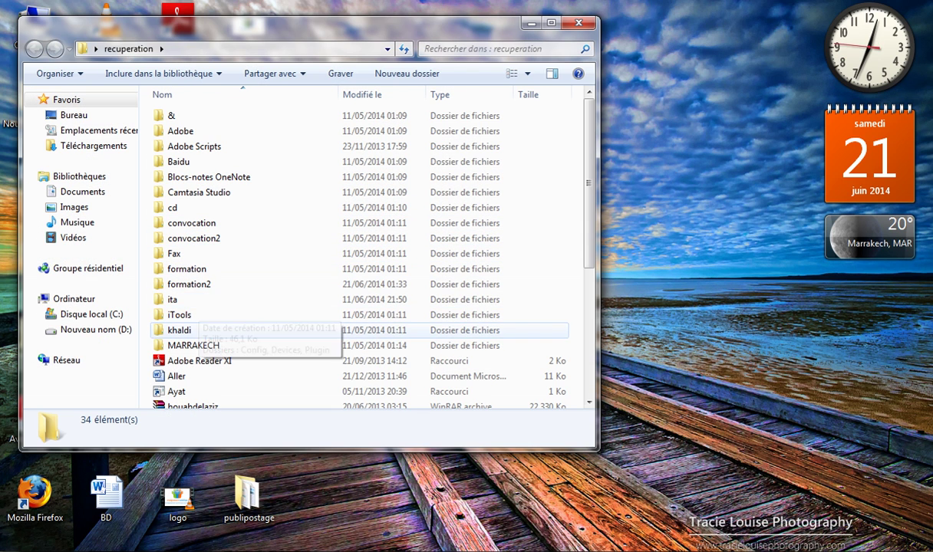
double_click(189, 283)
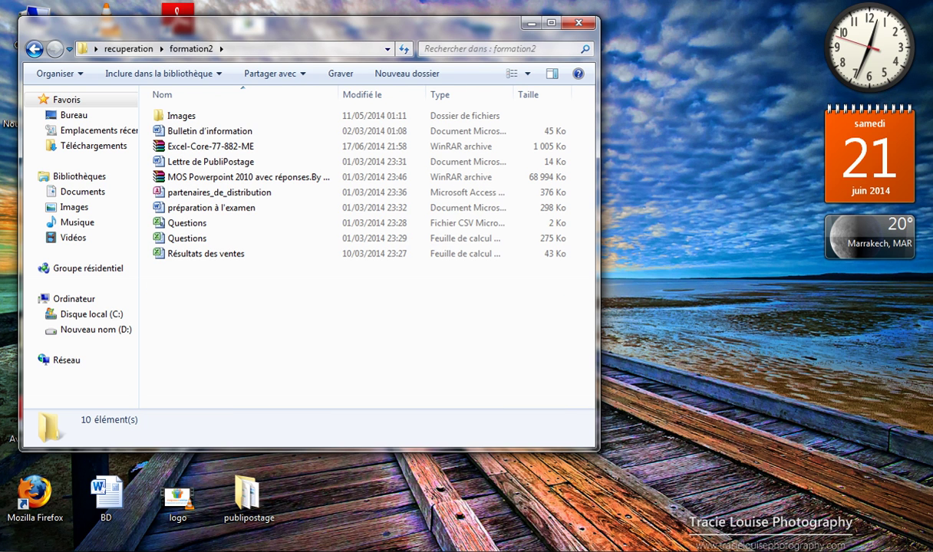
left_click(211, 207)
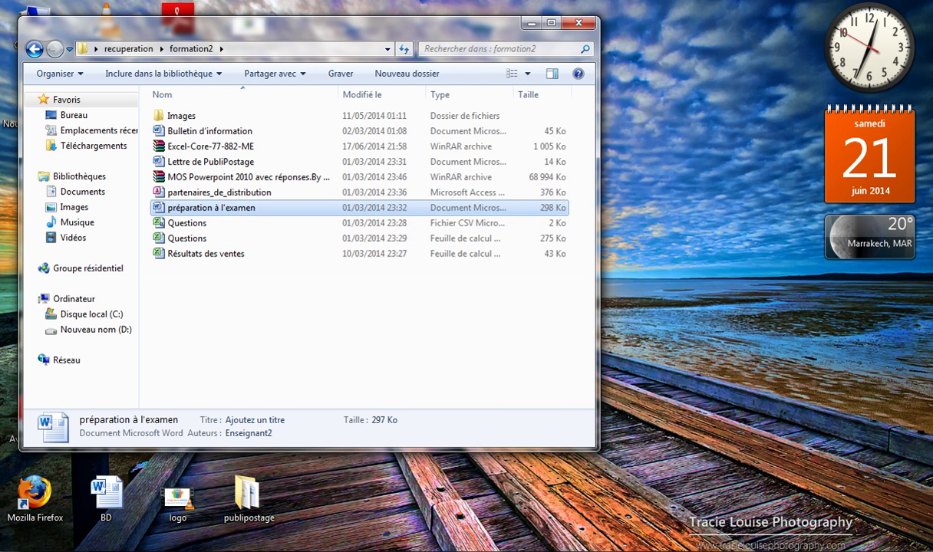
double_click(211, 207)
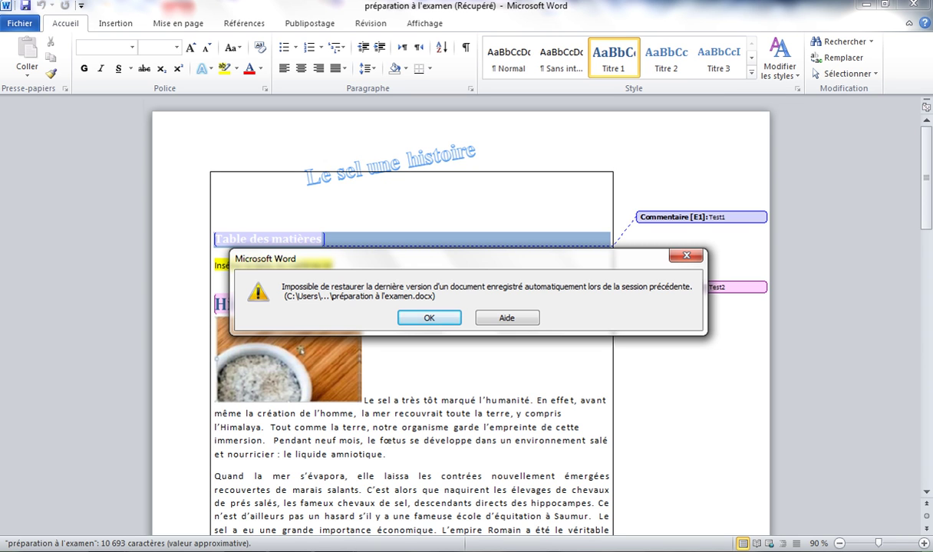
key("Return")
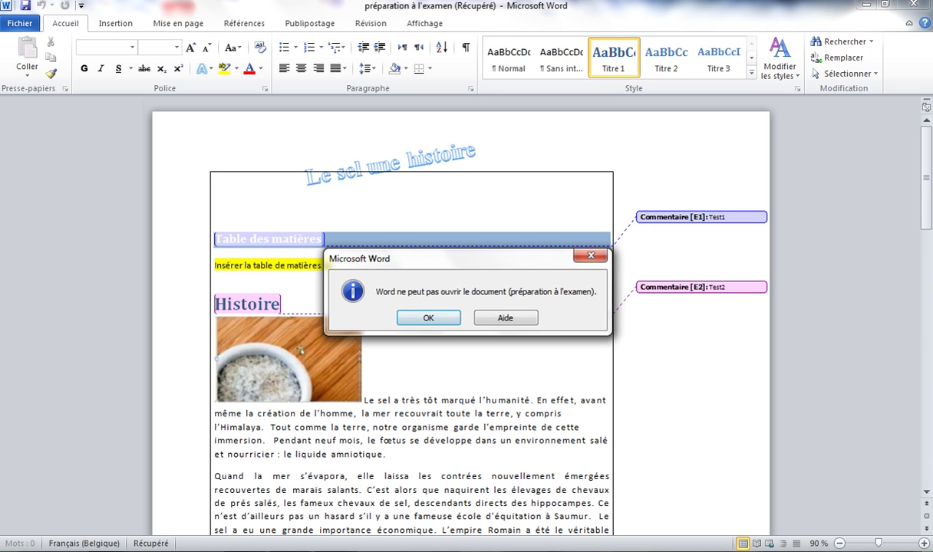
key("Return")
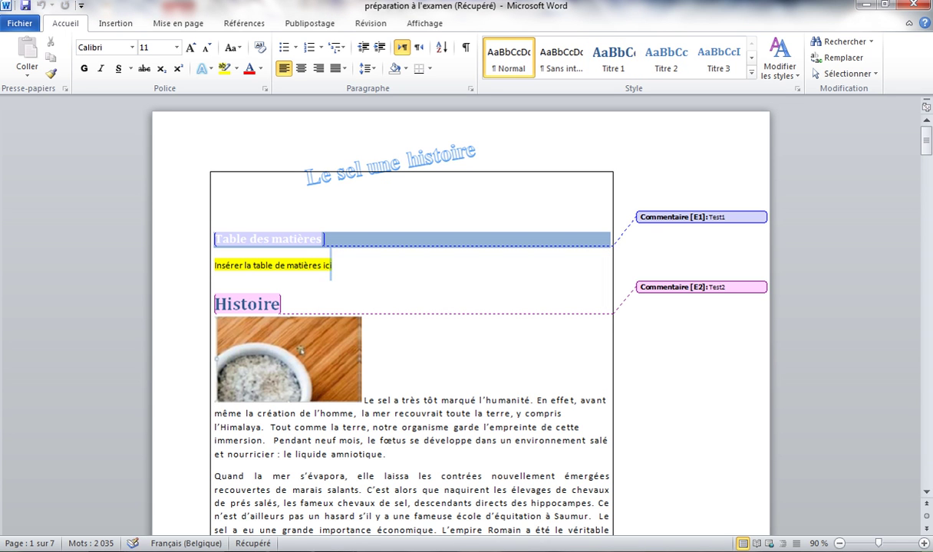
left_click_drag(317, 264, 206, 265)
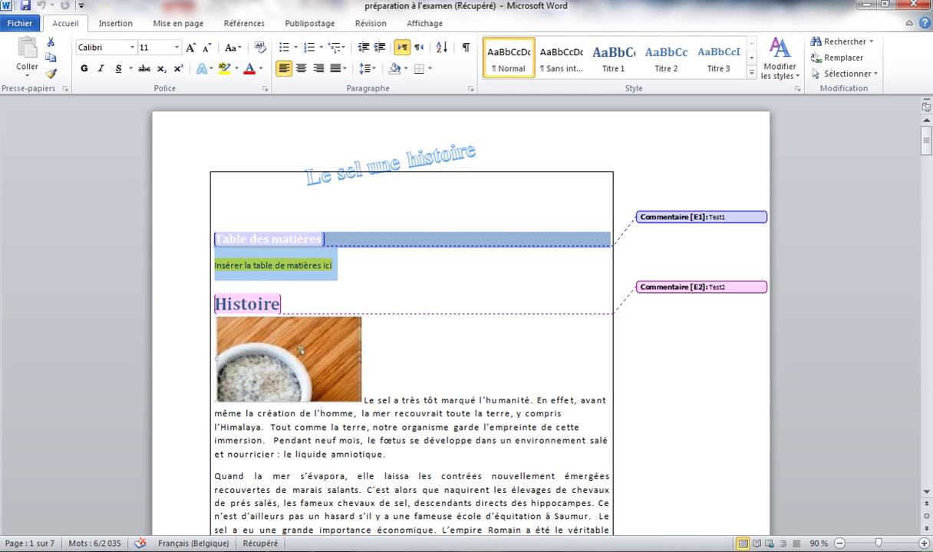
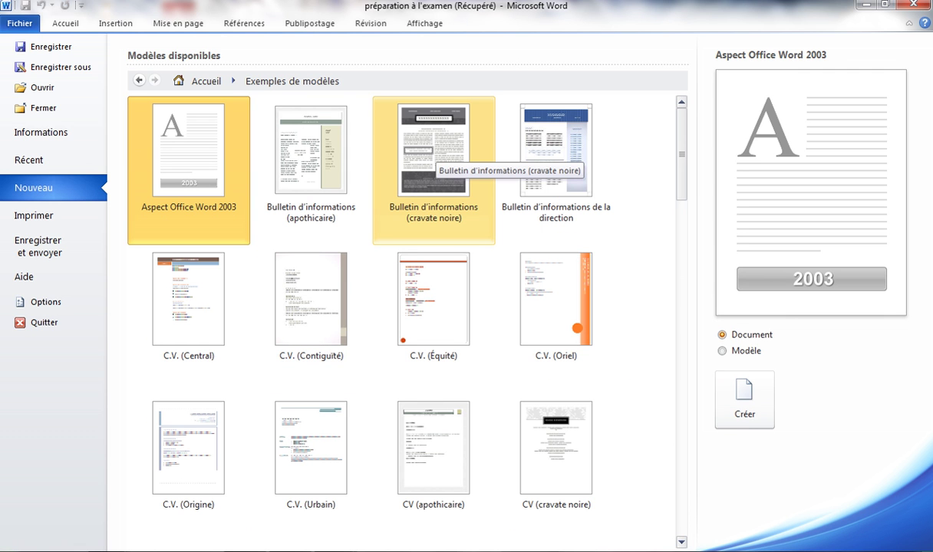
Step: Create a new document from the Bulletin d'informations (cravate noire) template in Exemples de modèles, and reread Q16 in Adobe Reader
left_click(435, 148)
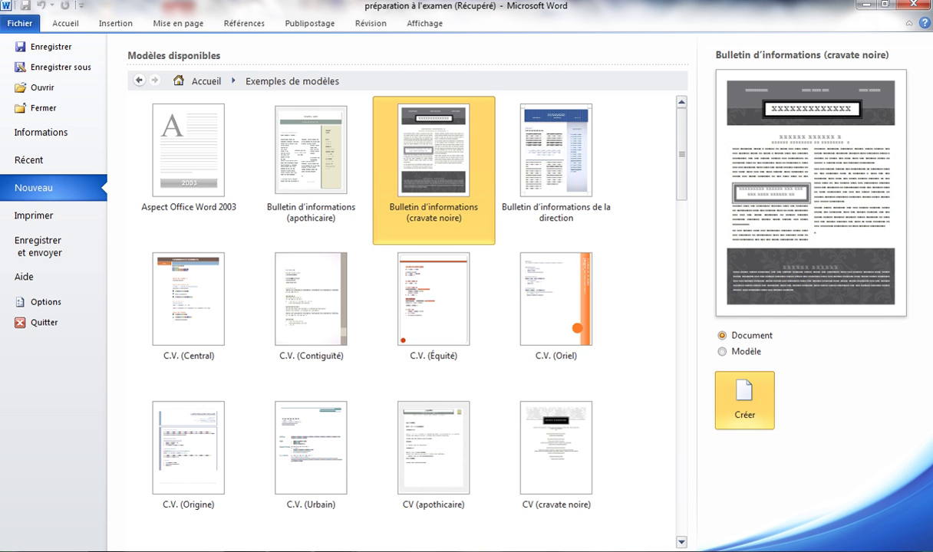
left_click(744, 400)
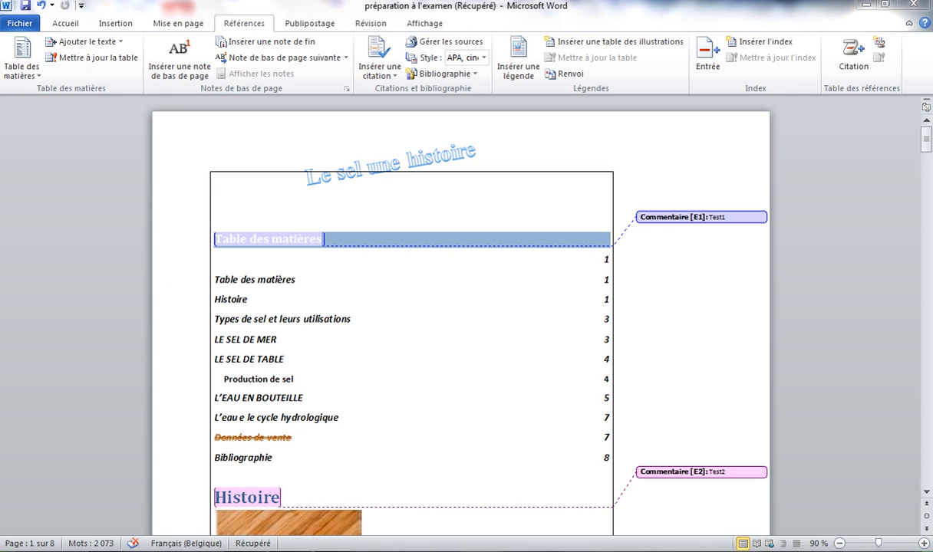
key("alt+Tab")
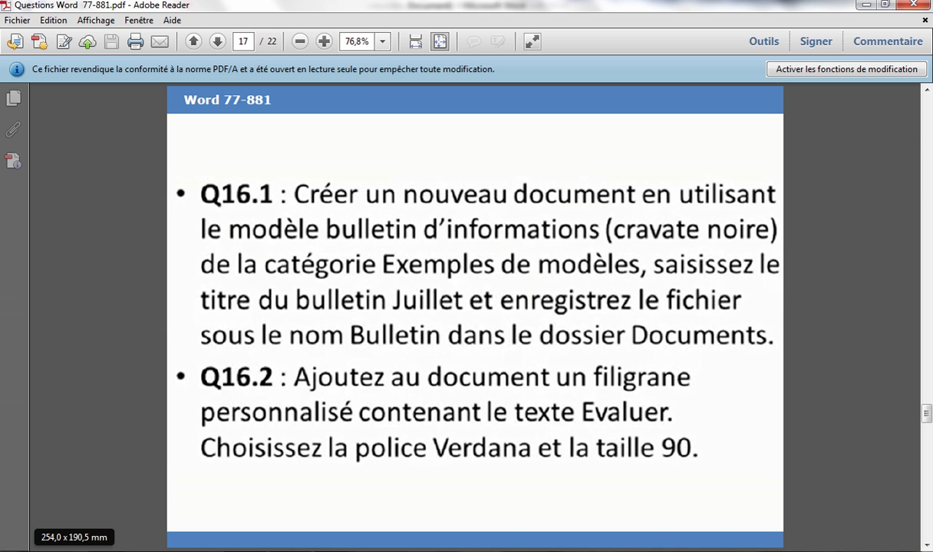
Step: Look at the original and recovered préparation à l'examen documents in Word, and return to Q16 in Adobe Reader
mouse_move(335, 551)
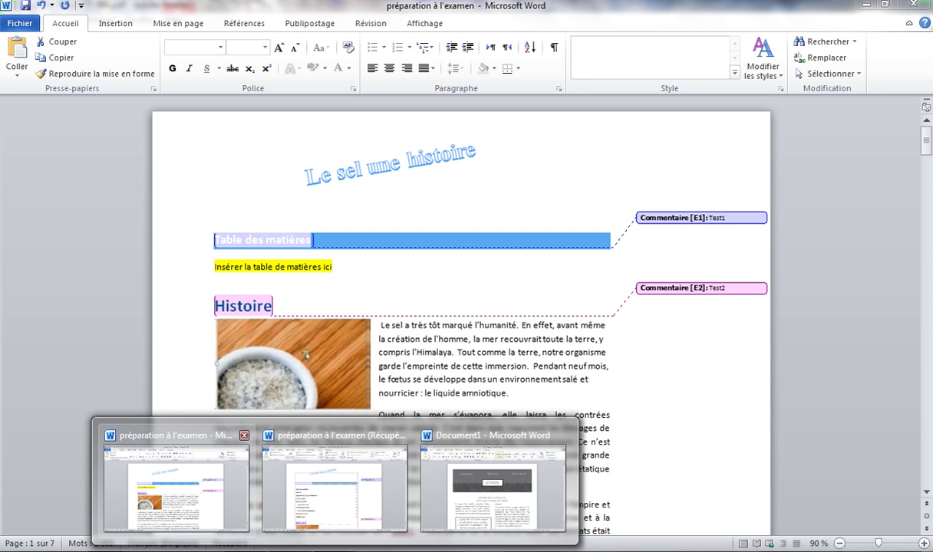
left_click(177, 479)
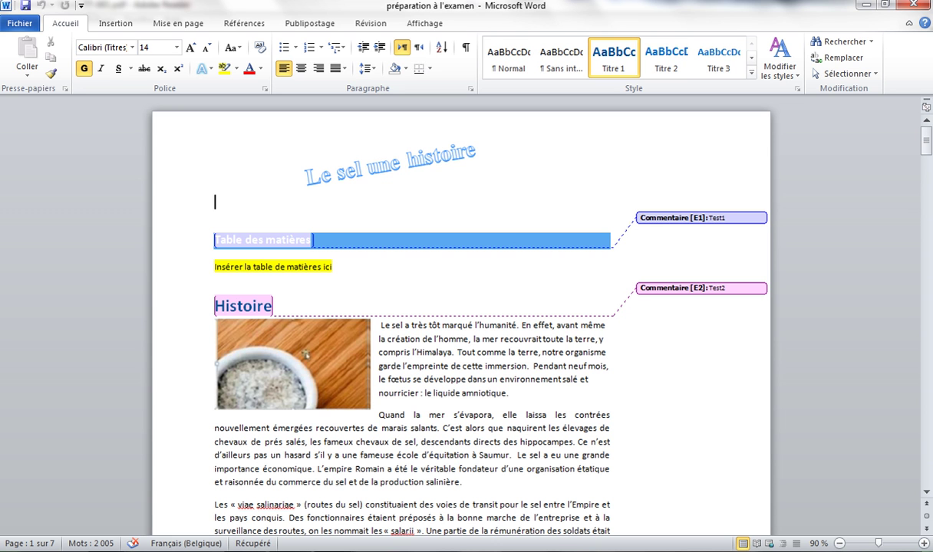
mouse_move(333, 550)
left_click(333, 490)
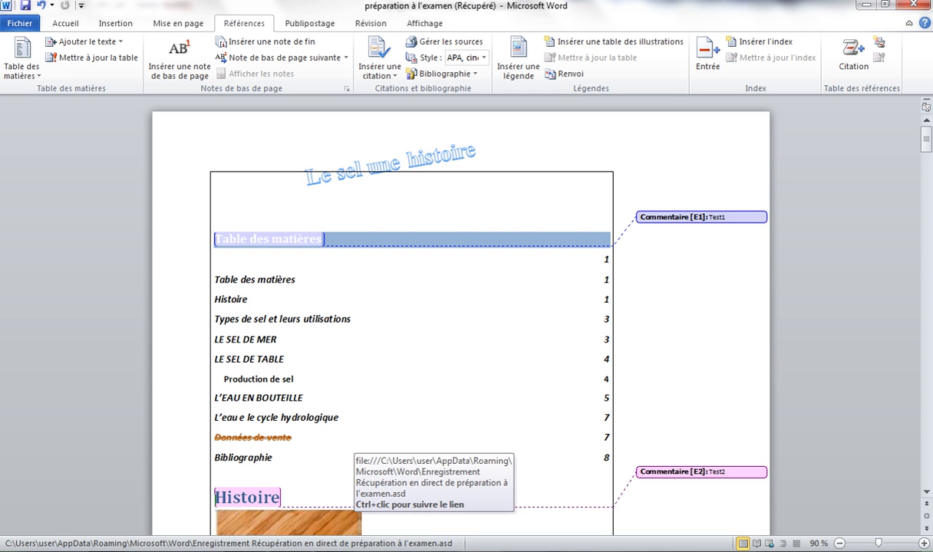
mouse_move(171, 550)
left_click(249, 491)
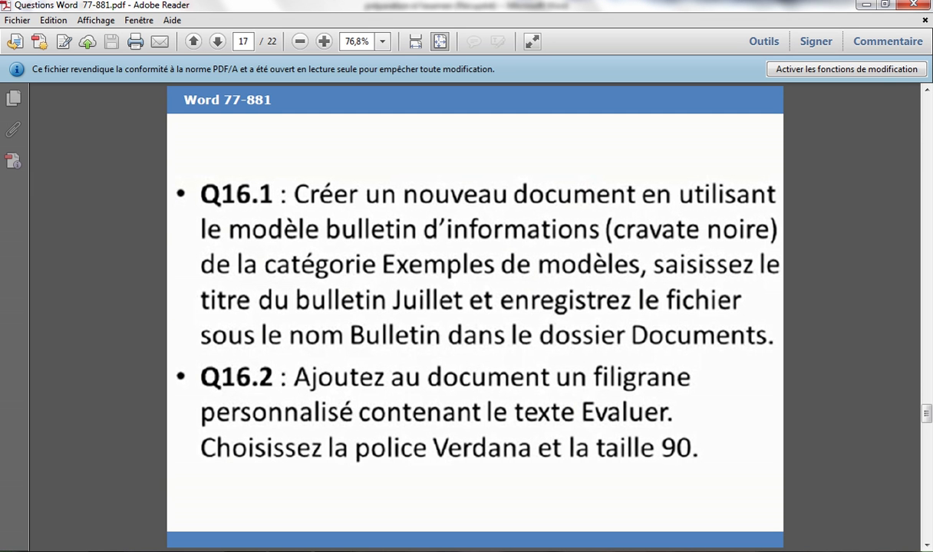
Step: Switch to the new newsletter document in Word and fill in its title as JUILLET
mouse_move(335, 550)
left_click(531, 430)
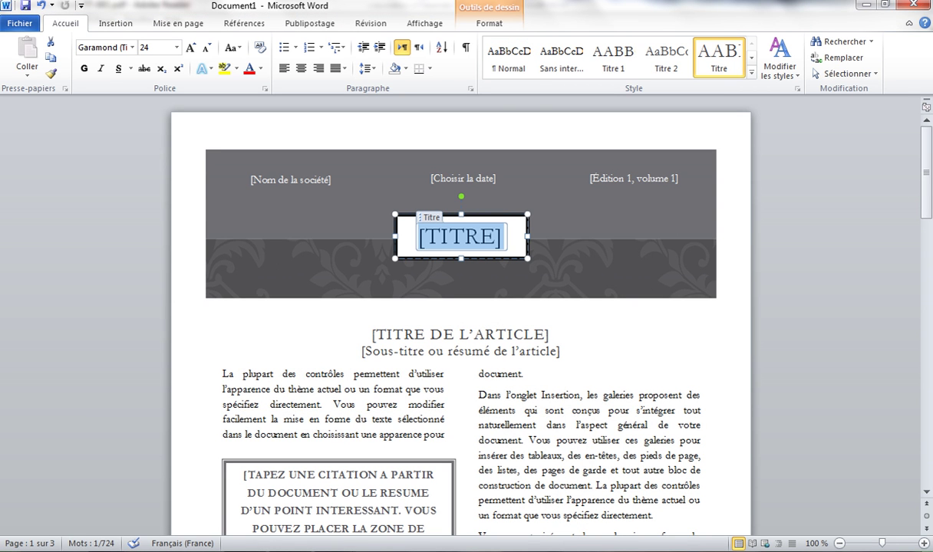
type("JUI")
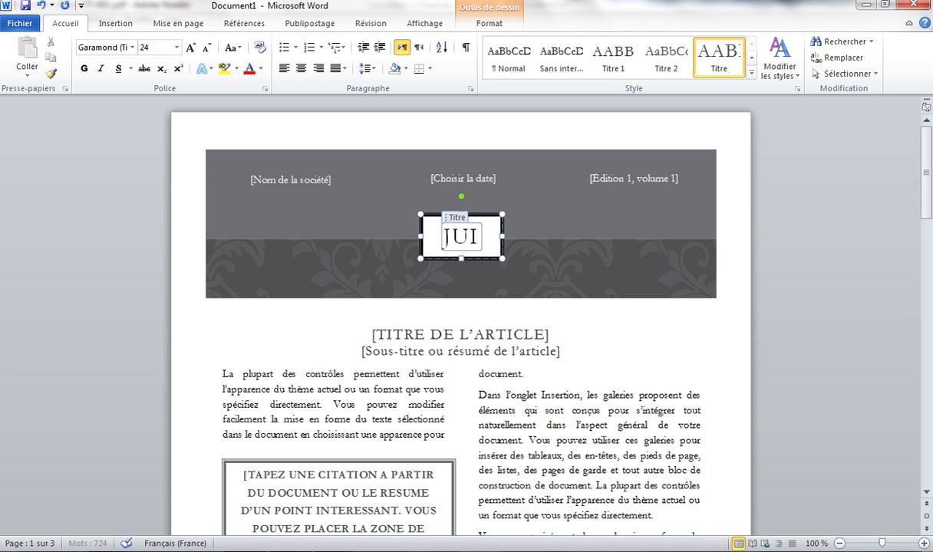
type("LLET")
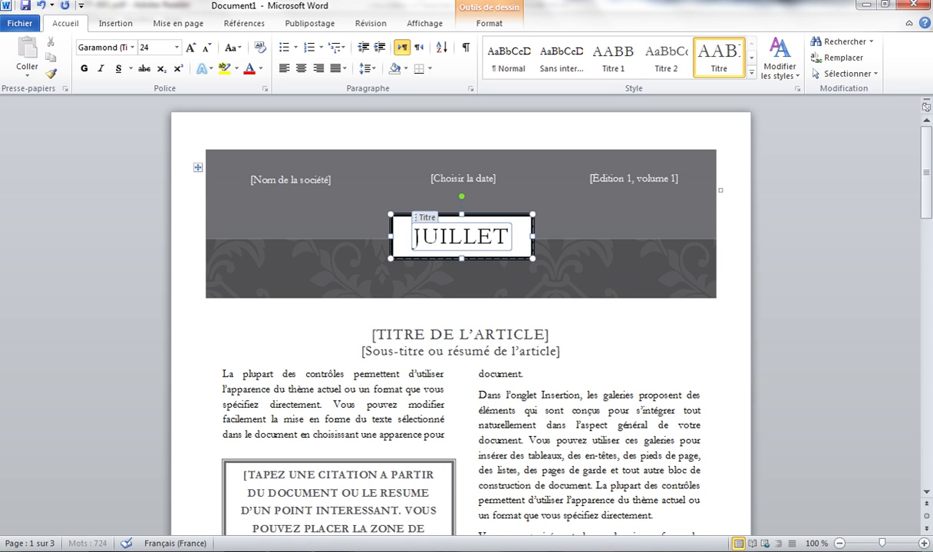
key("alt+f")
key("Escape")
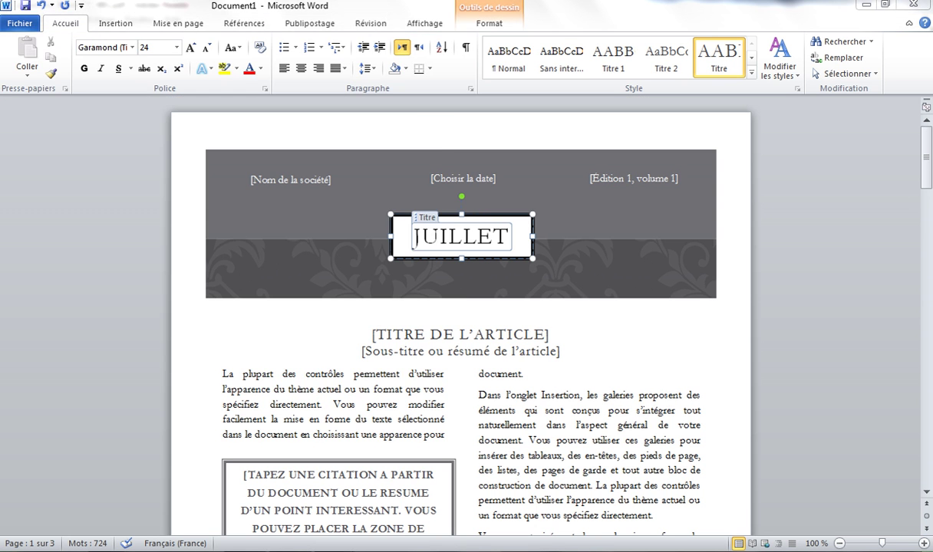
Step: Save the JUILLET newsletter as a Word document named Bulletin in the Documents library
key("ctrl+s")
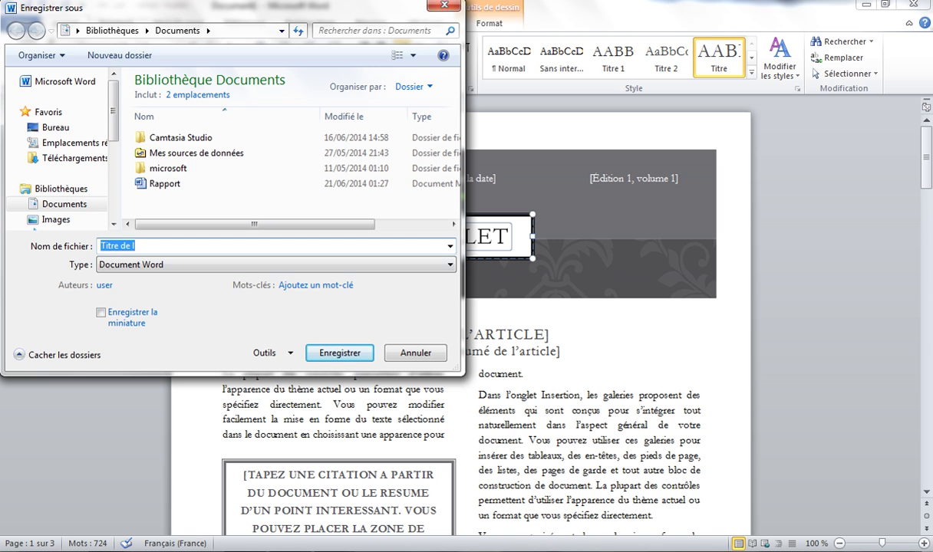
key("alt+Tab")
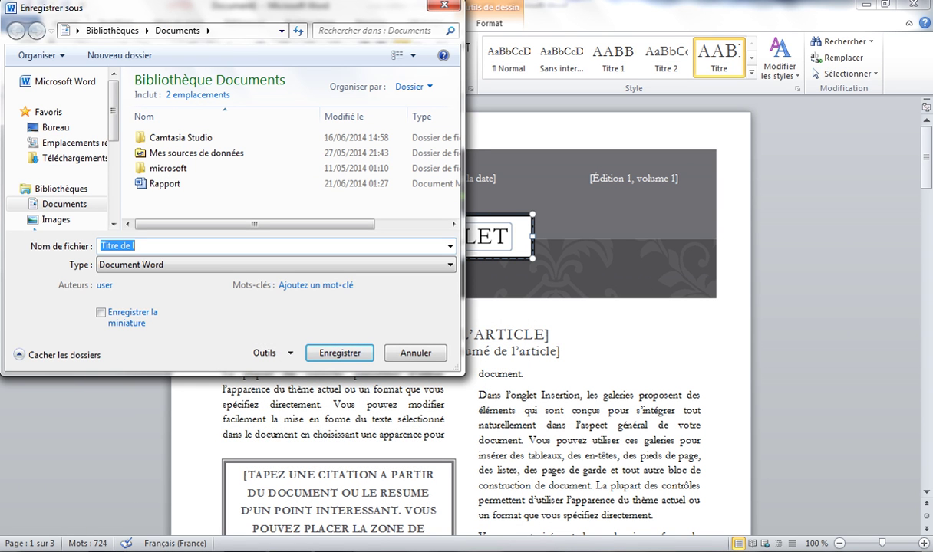
type("Bulletin")
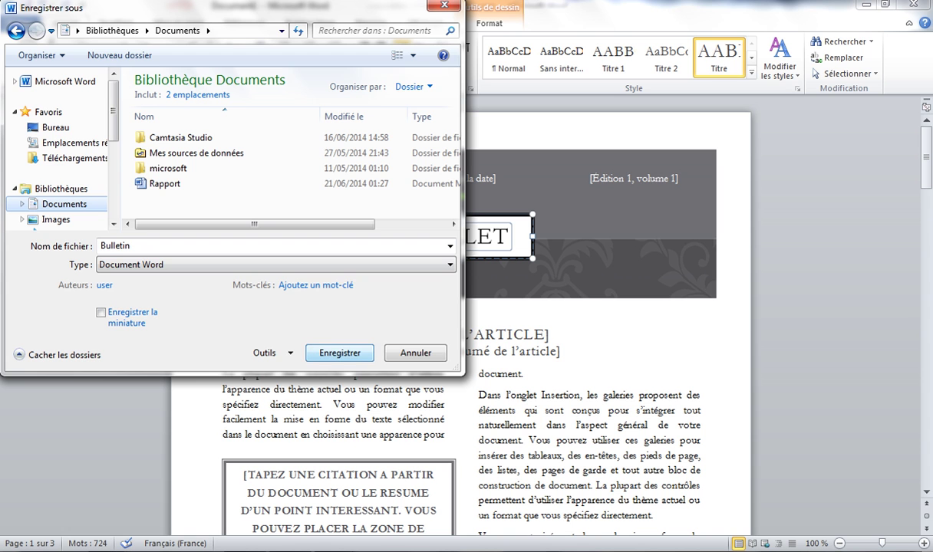
key("Return")
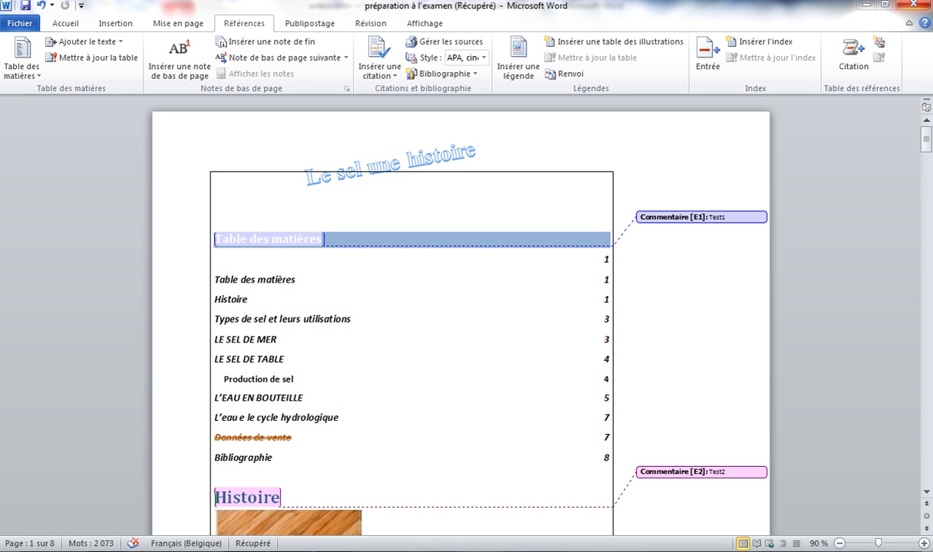
Step: Look at the recovered copy, keep it open, switch to the user-saved préparation à l'examen, and reread Q16 in Adobe Reader
mouse_move(335, 551)
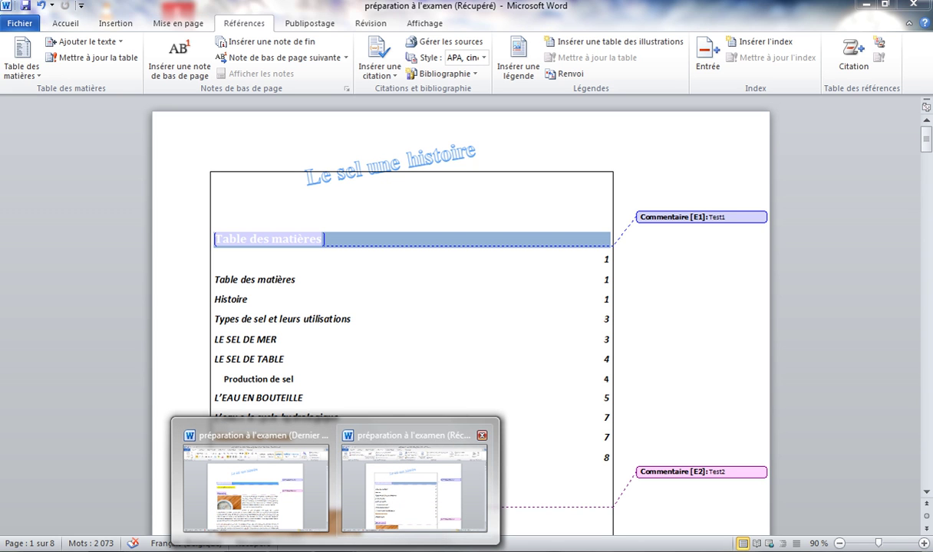
left_click(415, 488)
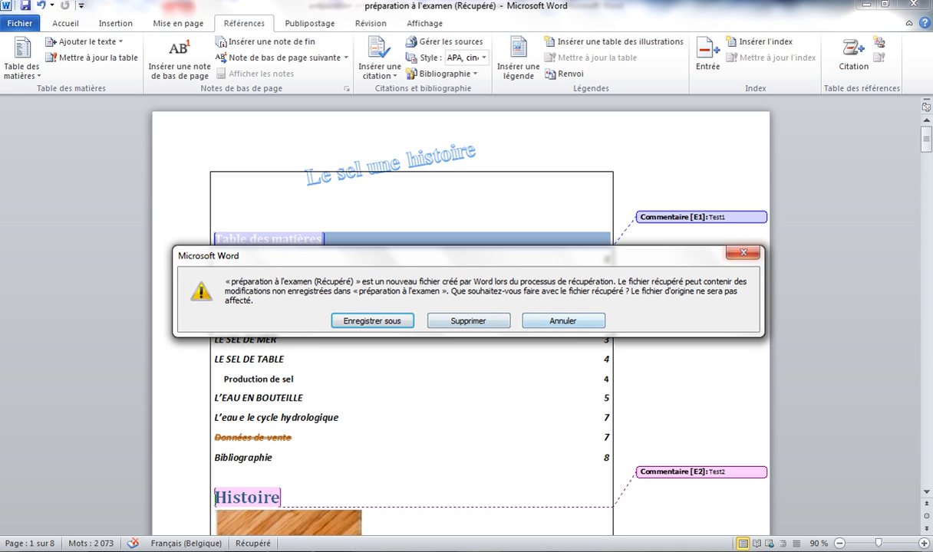
left_click(743, 253)
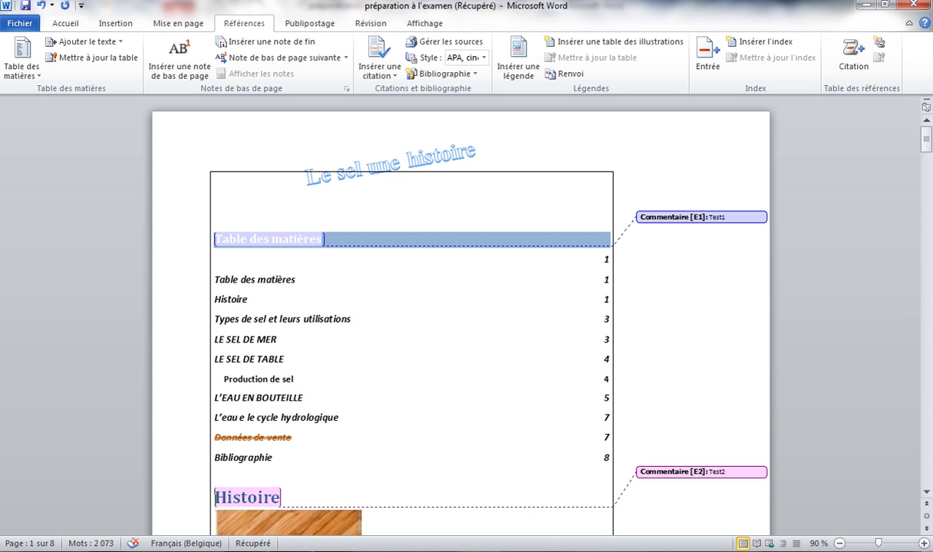
mouse_move(335, 551)
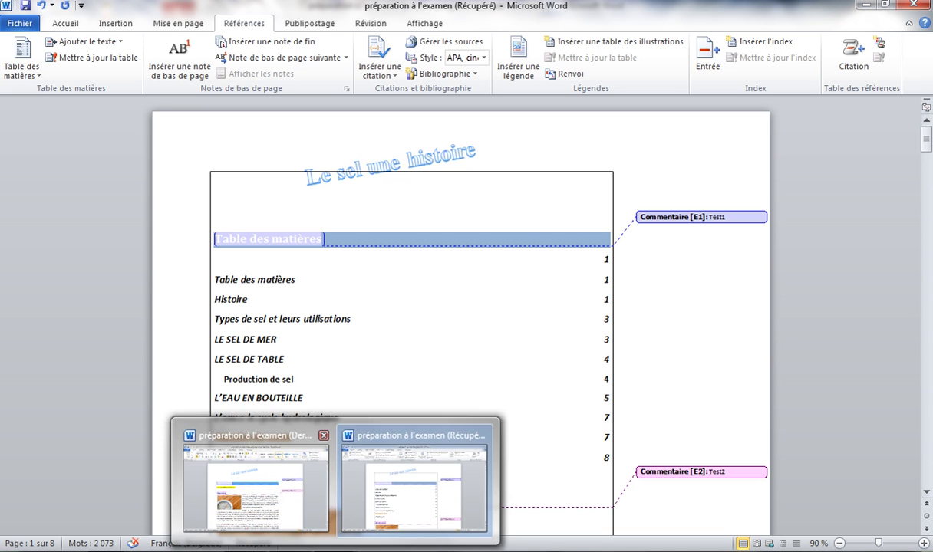
left_click(256, 488)
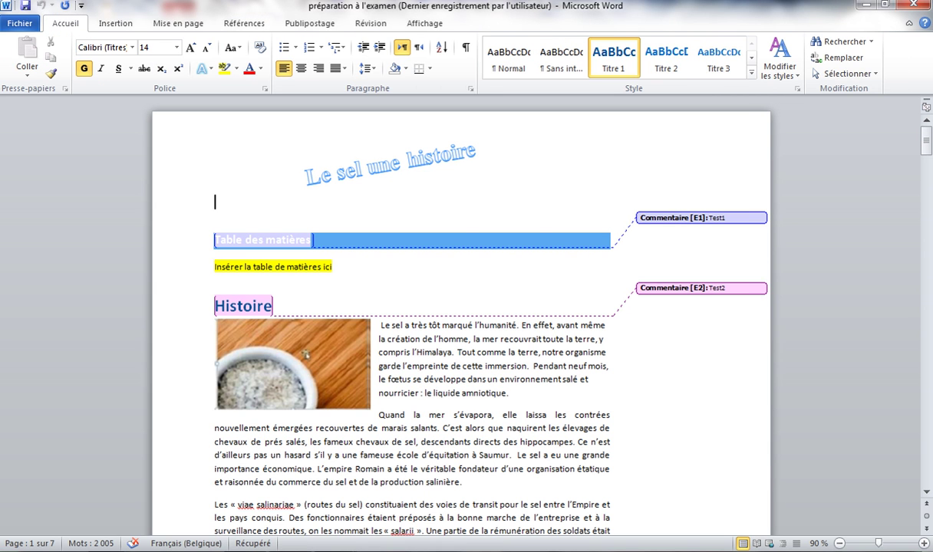
left_click(232, 458)
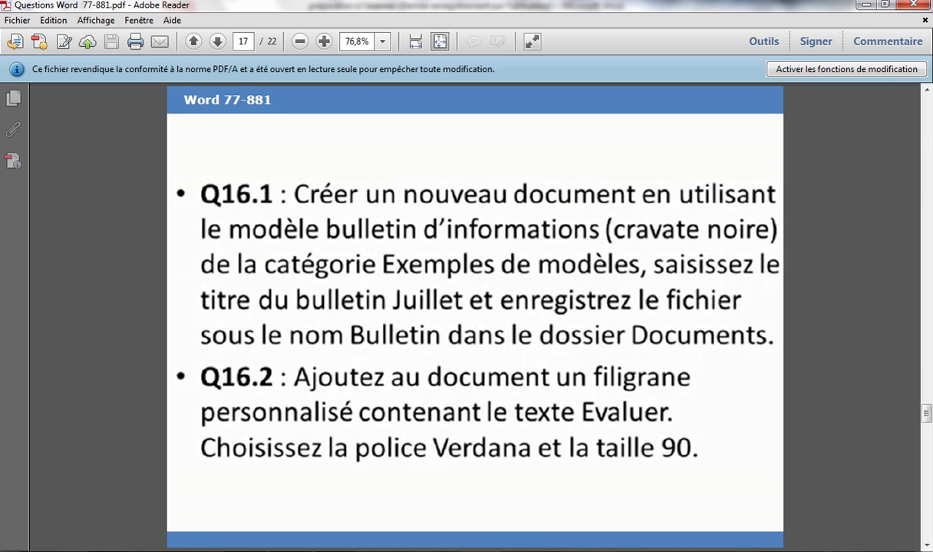
Step: In the user-saved préparation à l'examen in Word, set up a custom text watermark reading Evaluer, checking the wording against Q16.2
key("alt+Tab")
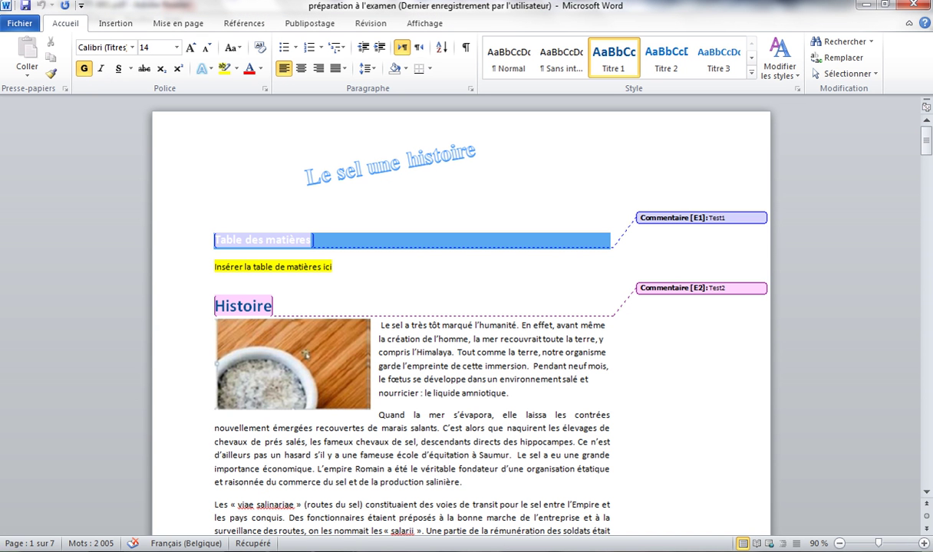
left_click(178, 23)
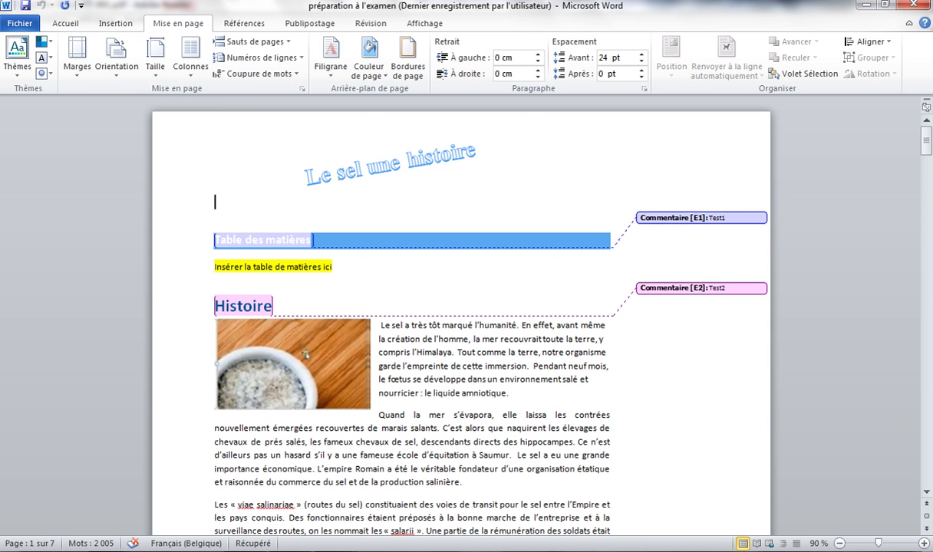
left_click(330, 60)
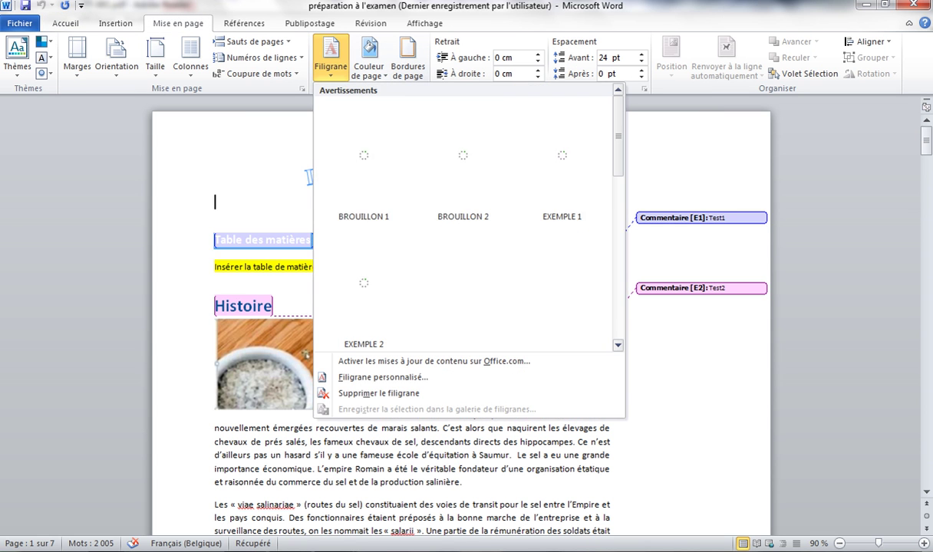
left_click(383, 377)
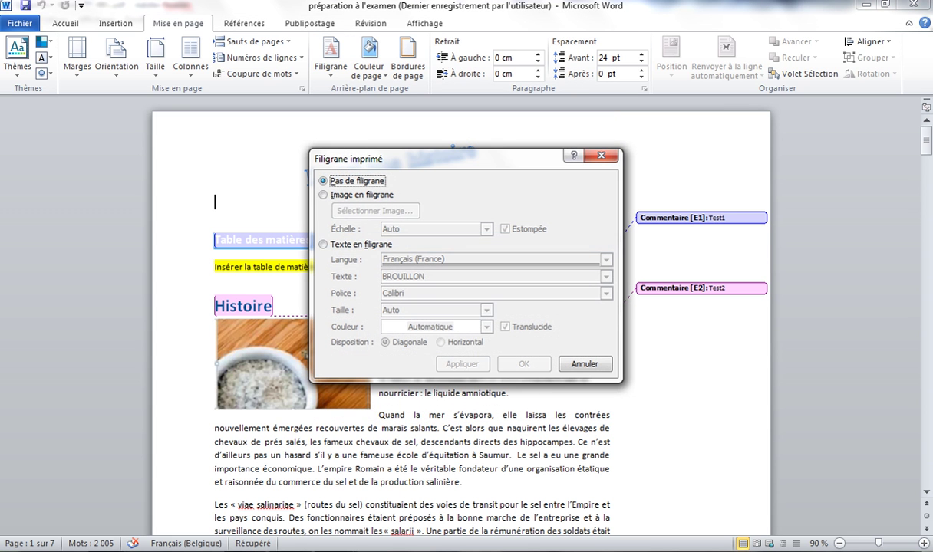
left_click(323, 244)
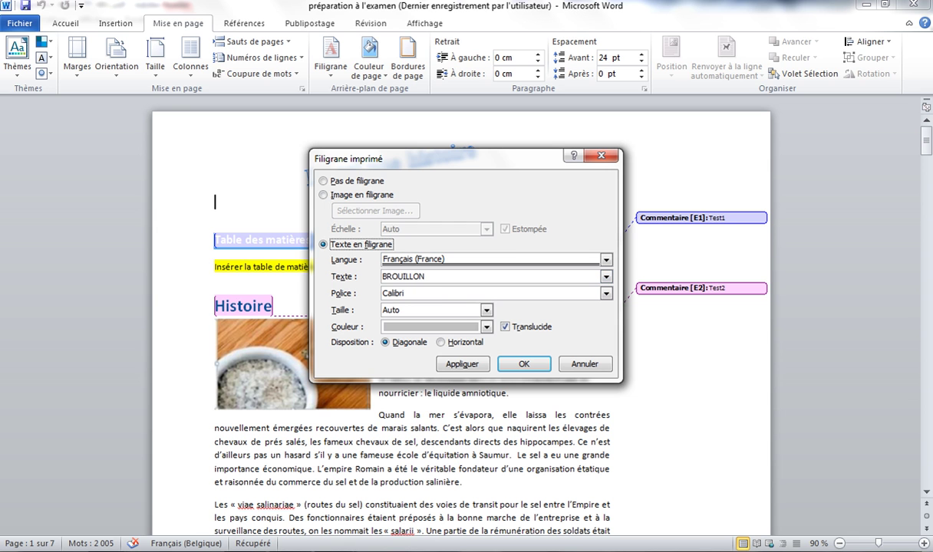
key("alt+Tab")
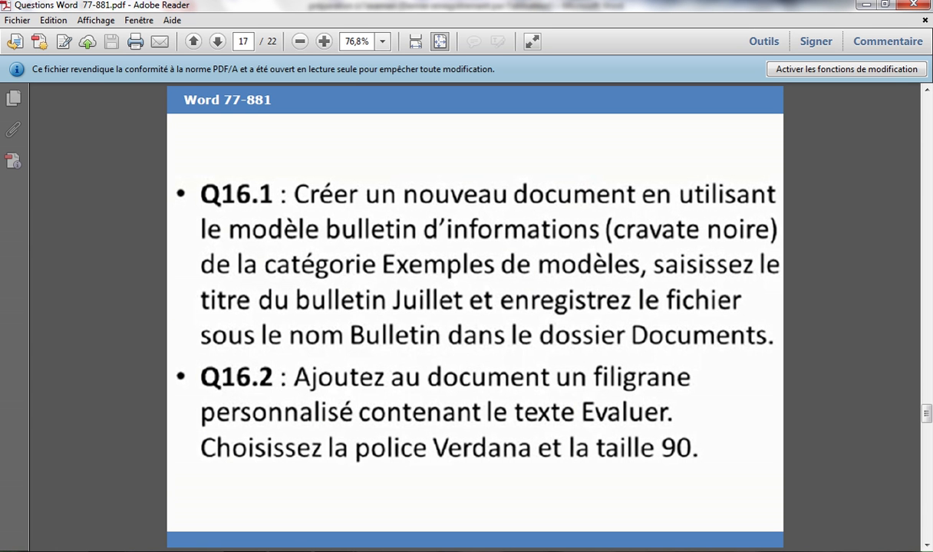
key("alt+Tab")
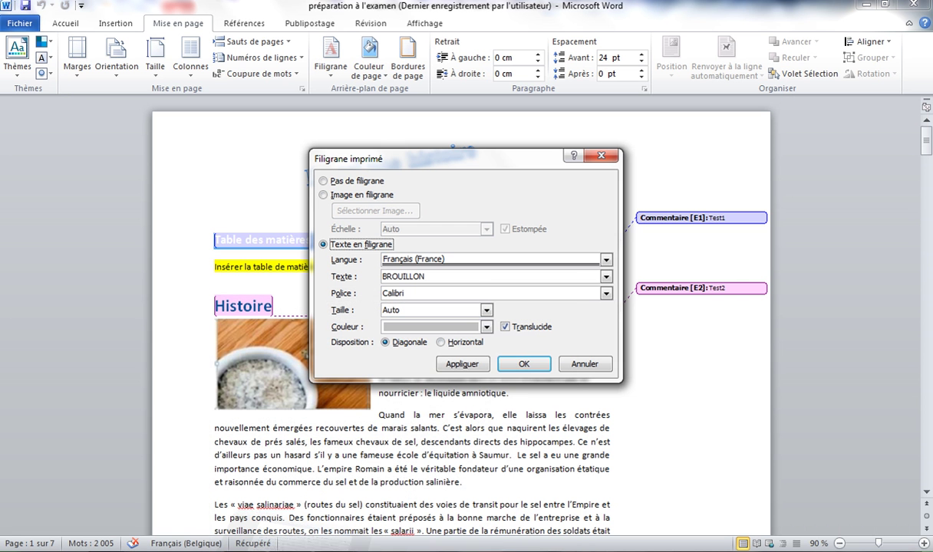
key("Tab")
key("Tab")
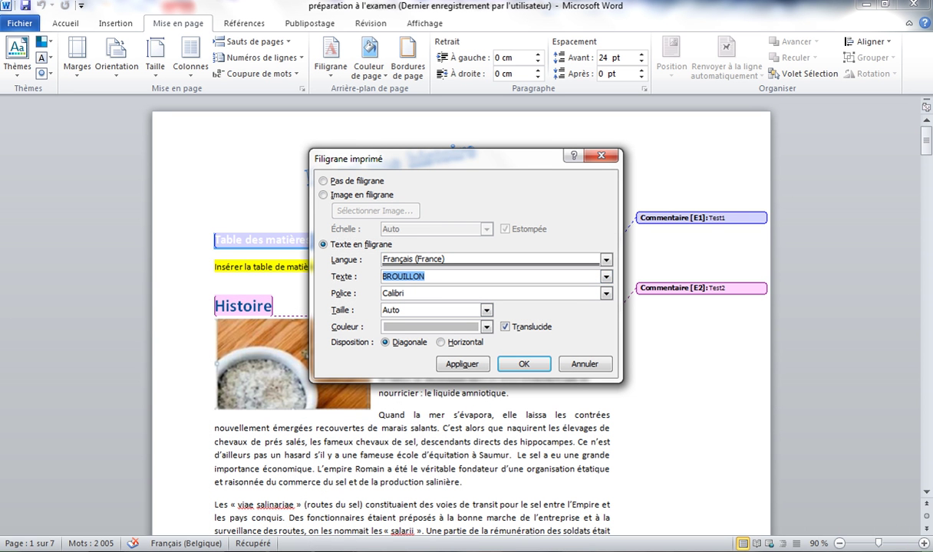
type("Evaluer")
Step: Set the watermark's font to Verdana and its size to 90, and apply it to the document
left_click(606, 294)
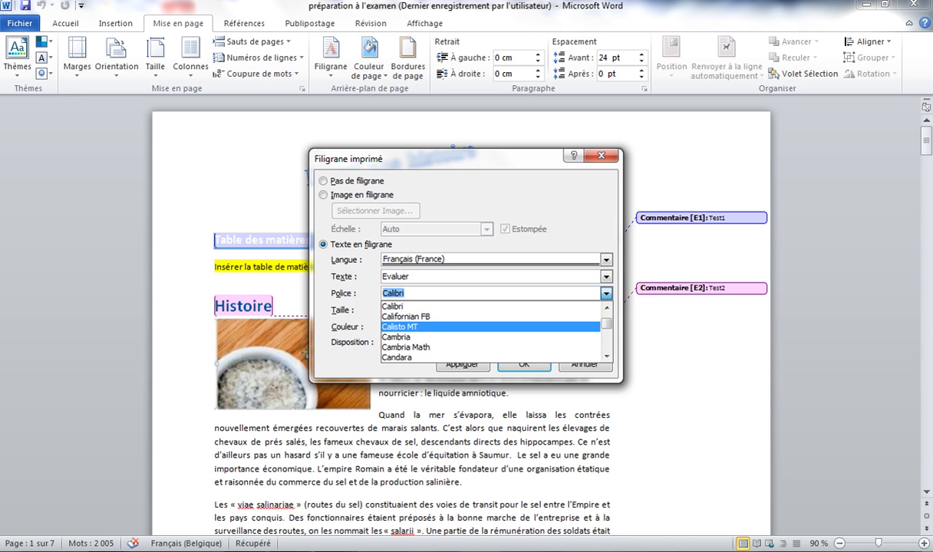
type("v")
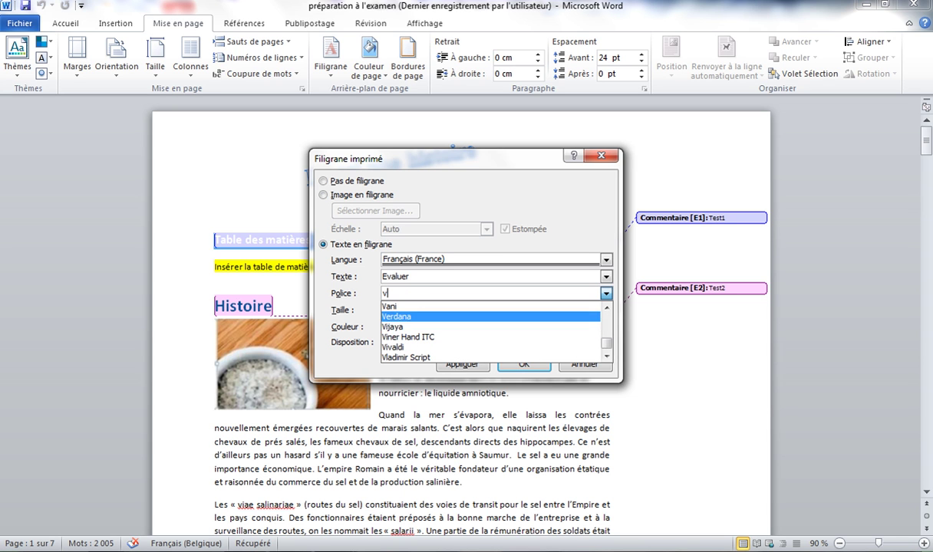
key("Return")
key("Tab")
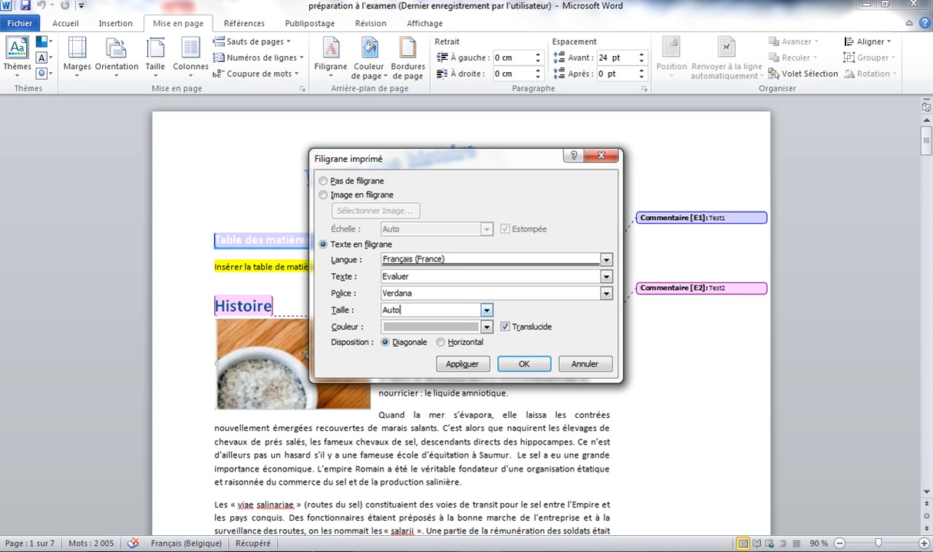
type("90")
key("Return")
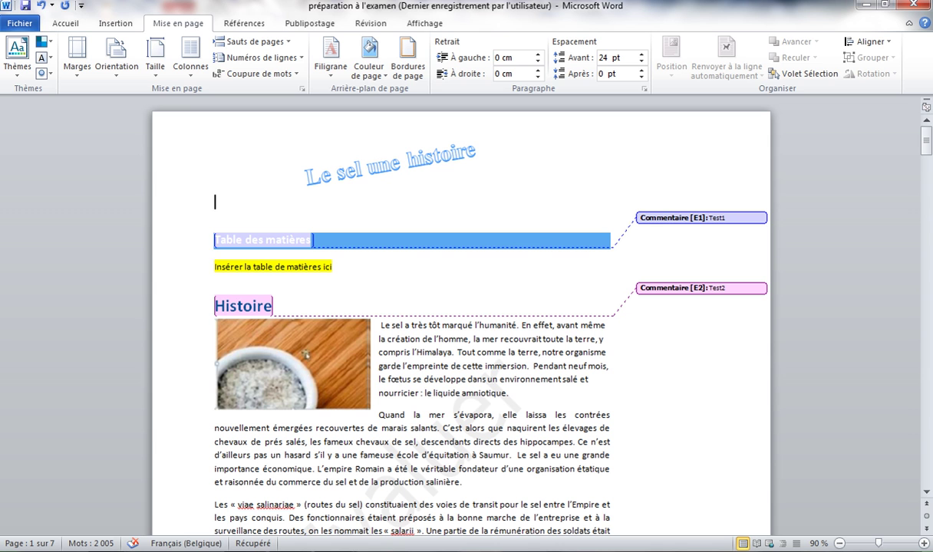
Step: Read Q17.1 in Adobe Reader and return to préparation à l'examen in Word
left_click(188, 551)
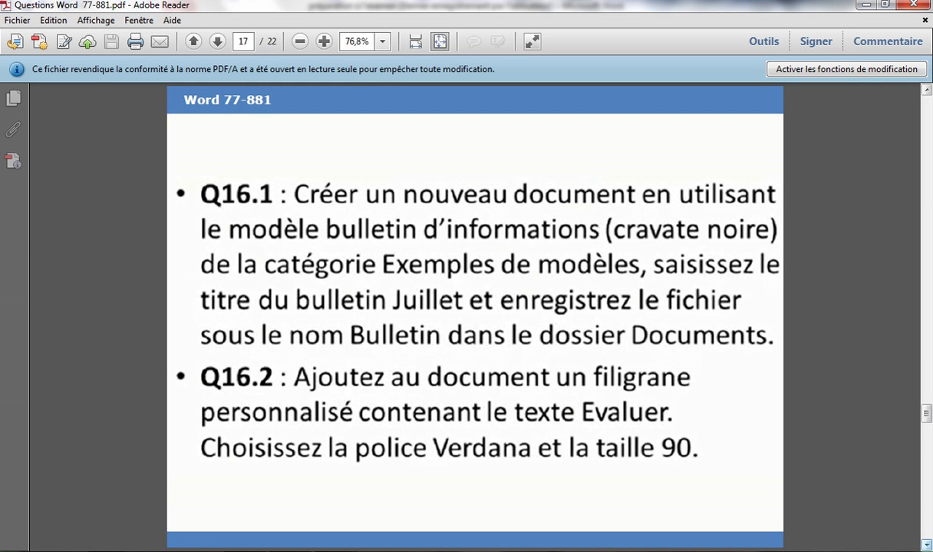
scroll(475, 307, "down", 2)
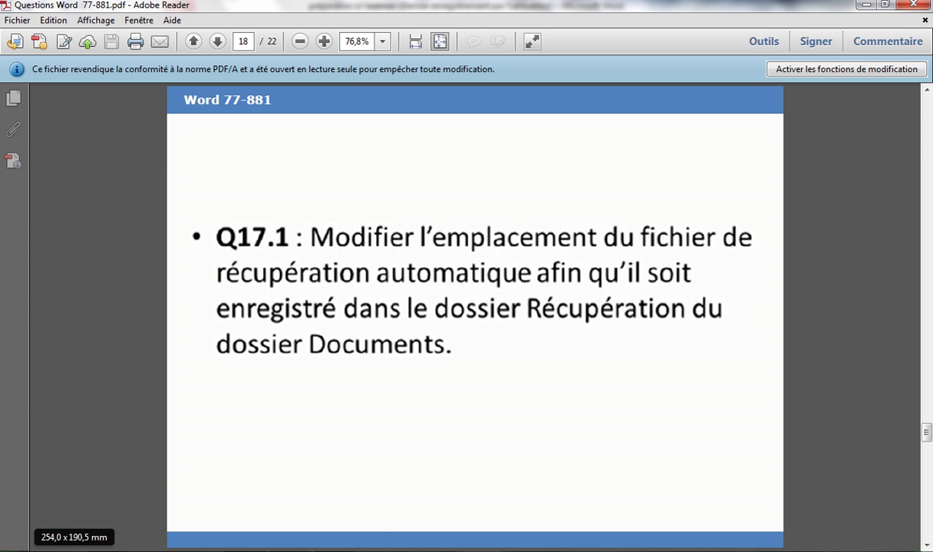
left_click(254, 551)
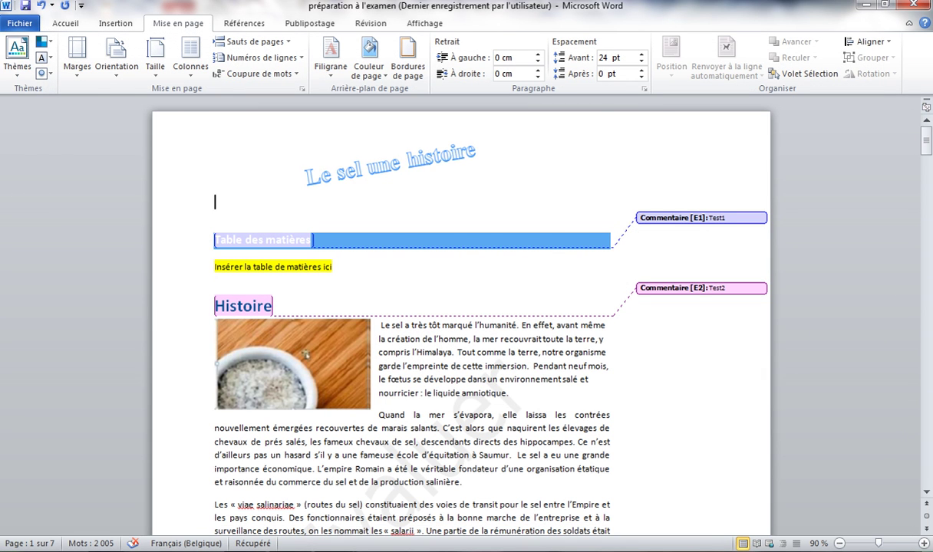
Step: Try to choose a folder in the Documents library as the AutoRecover file location in the Word save options, and cancel
left_click(19, 23)
key("Escape")
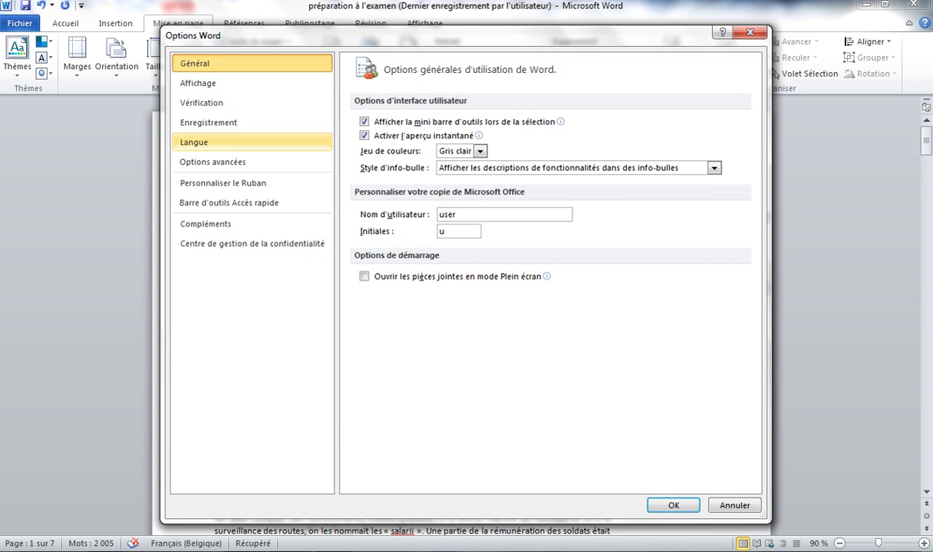
left_click(208, 122)
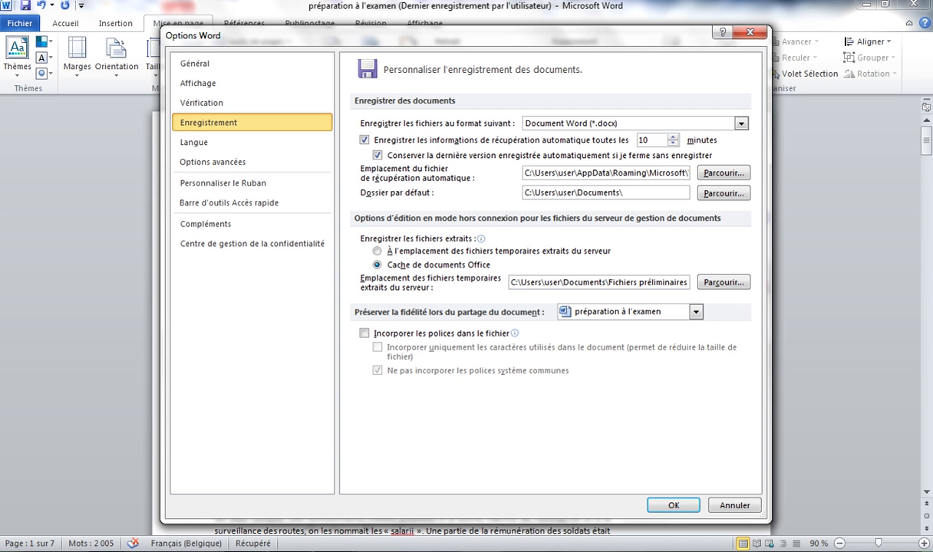
left_click(723, 173)
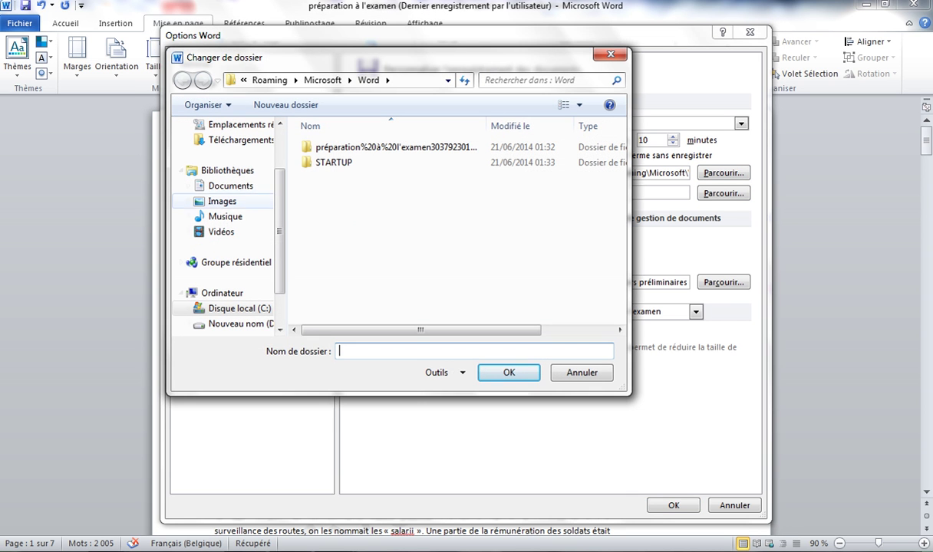
left_click(230, 185)
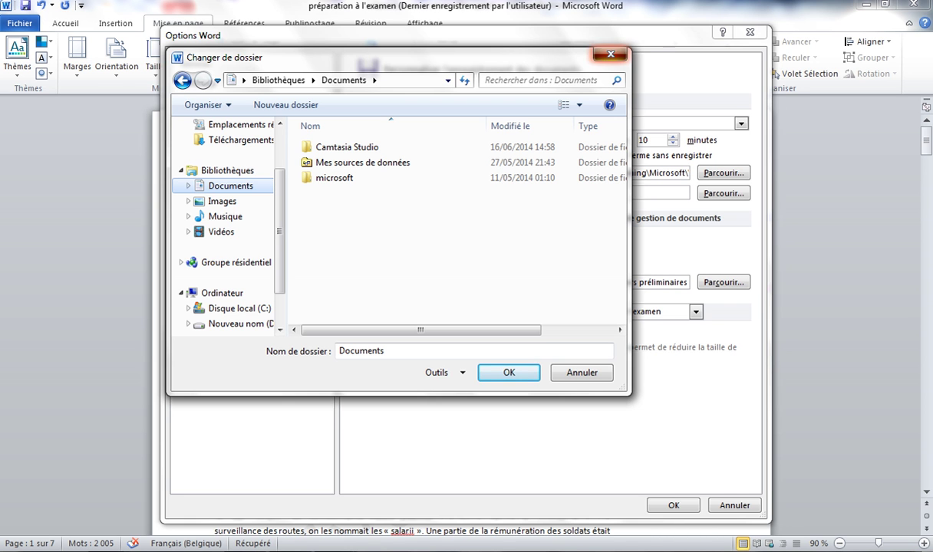
left_click(610, 54)
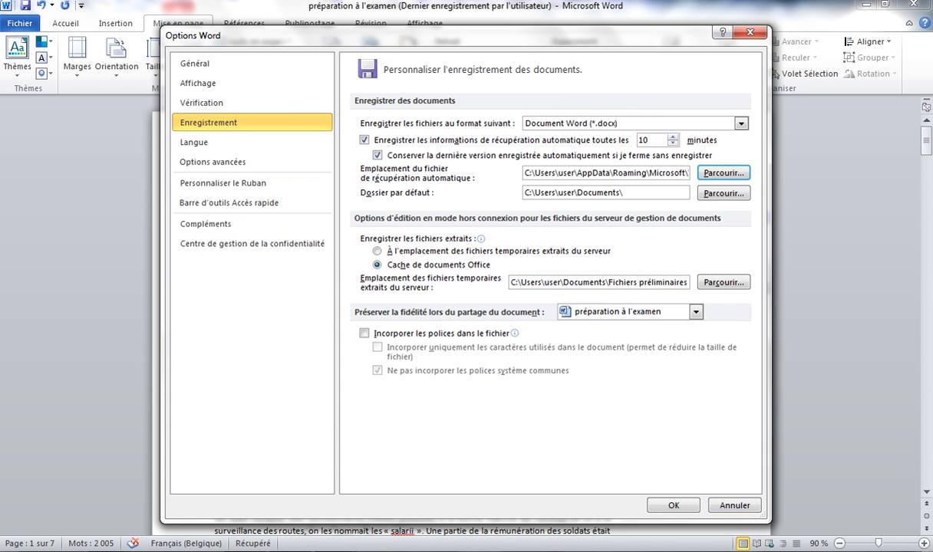
left_click(734, 506)
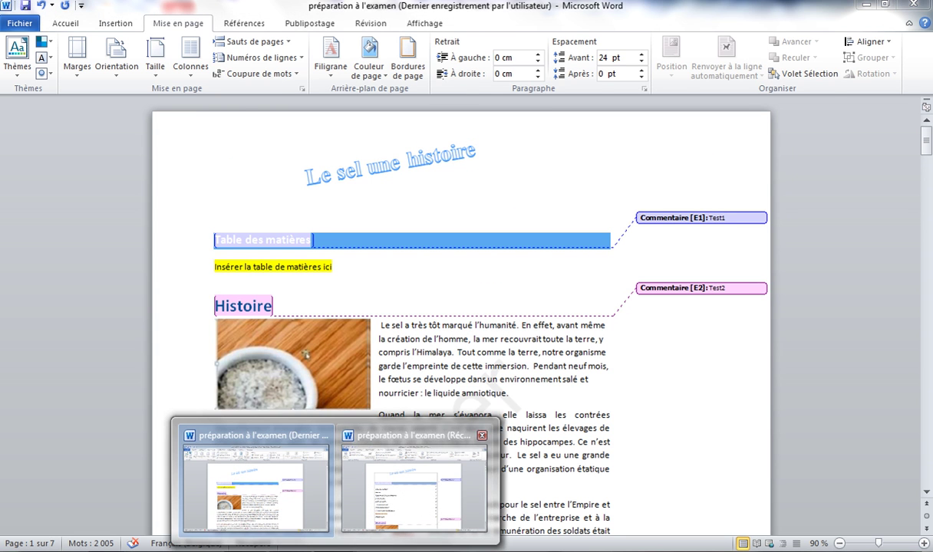
Step: Advance to Q18 in Adobe Reader, show the insertion commands in Word, and go back to the question
left_click(298, 549)
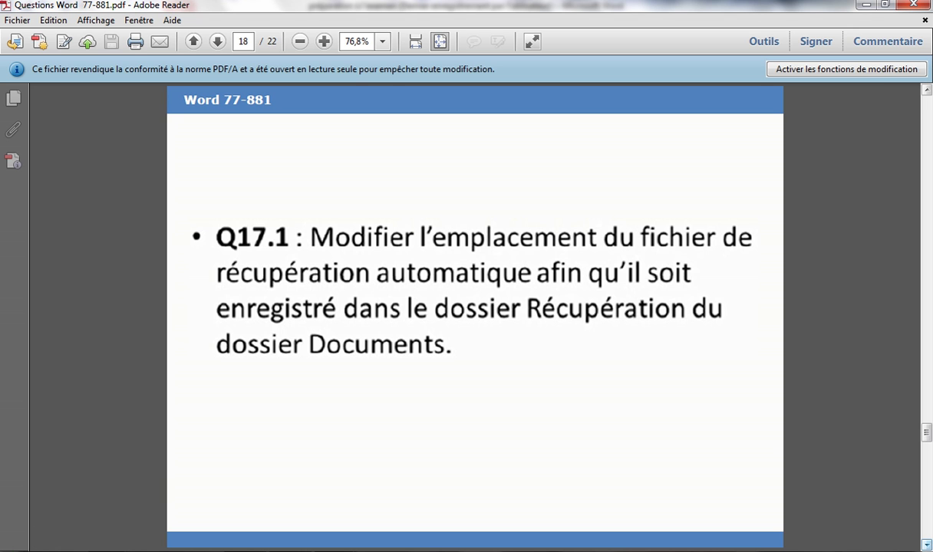
key("Page_Down")
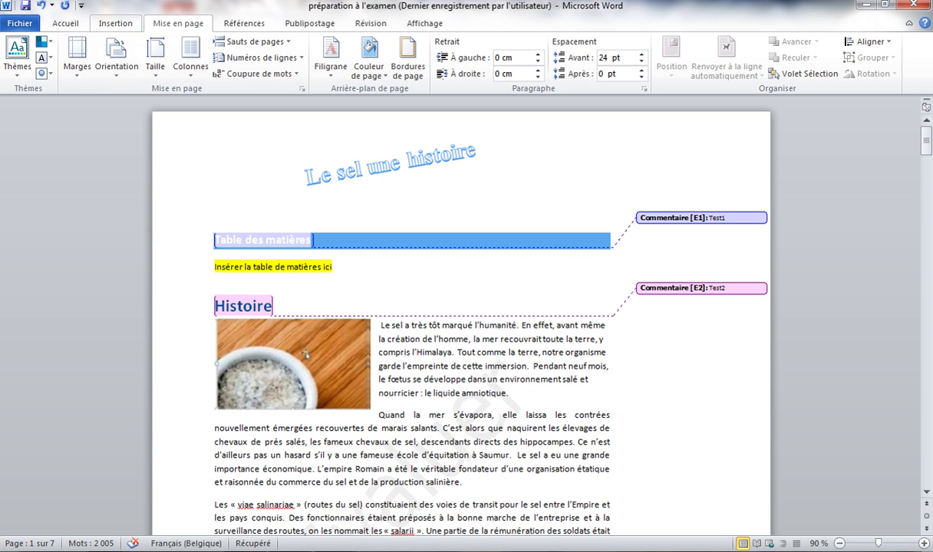
left_click(115, 23)
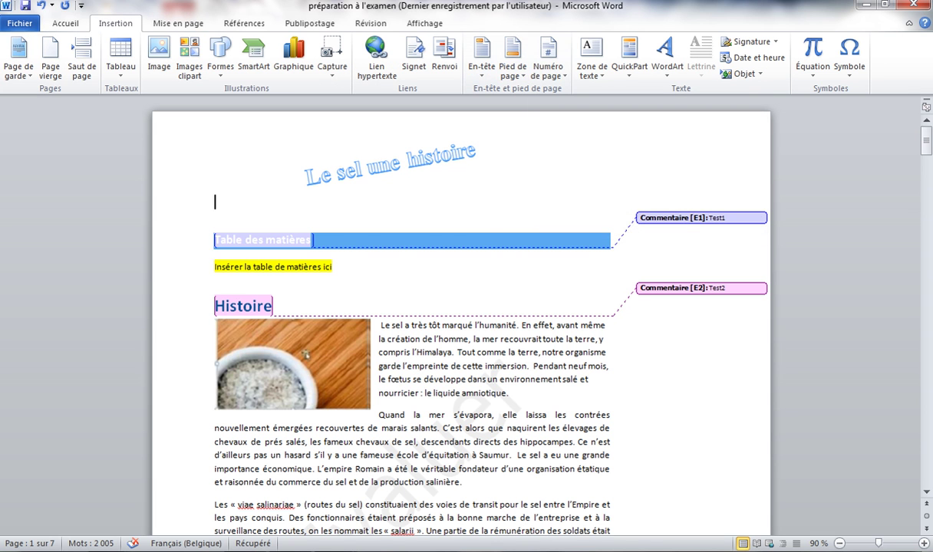
key("alt+Tab")
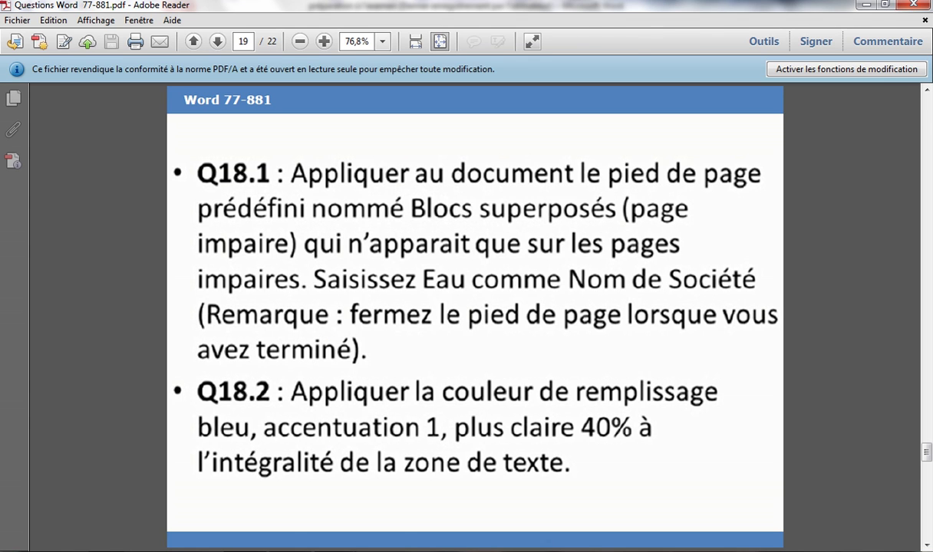
Step: Apply the predefined Blocs superposés (page impaire) footer to the Word document with Eau in its Adresse field, and close the footer
key("alt+Tab")
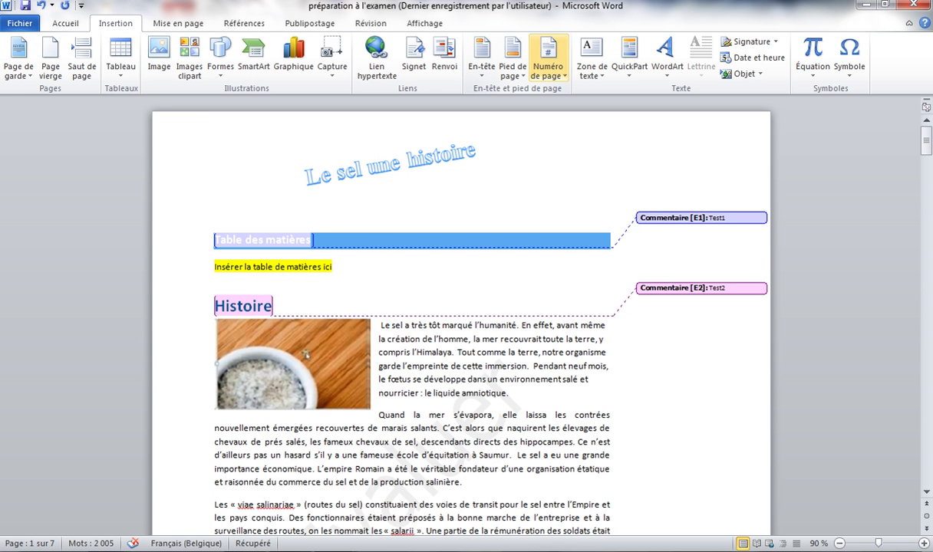
left_click(512, 57)
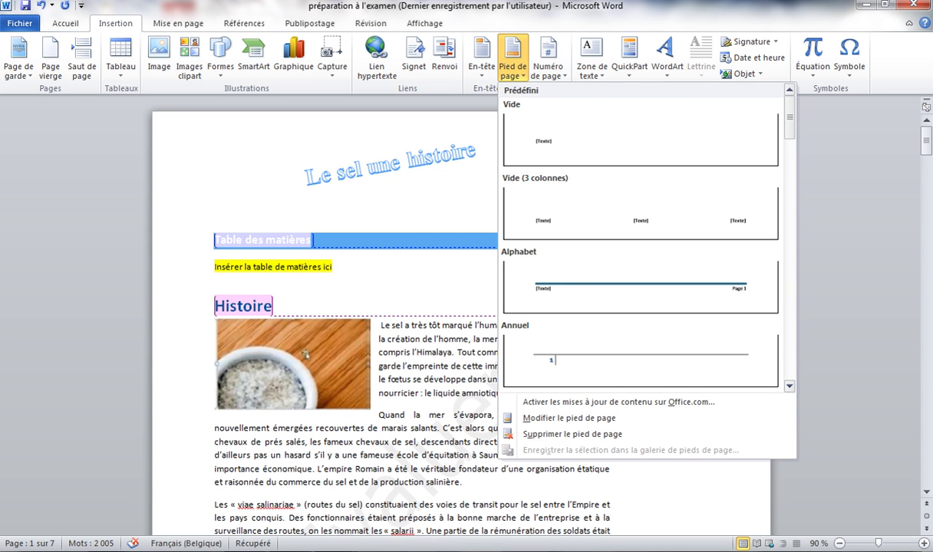
scroll(641, 361, "down", 6)
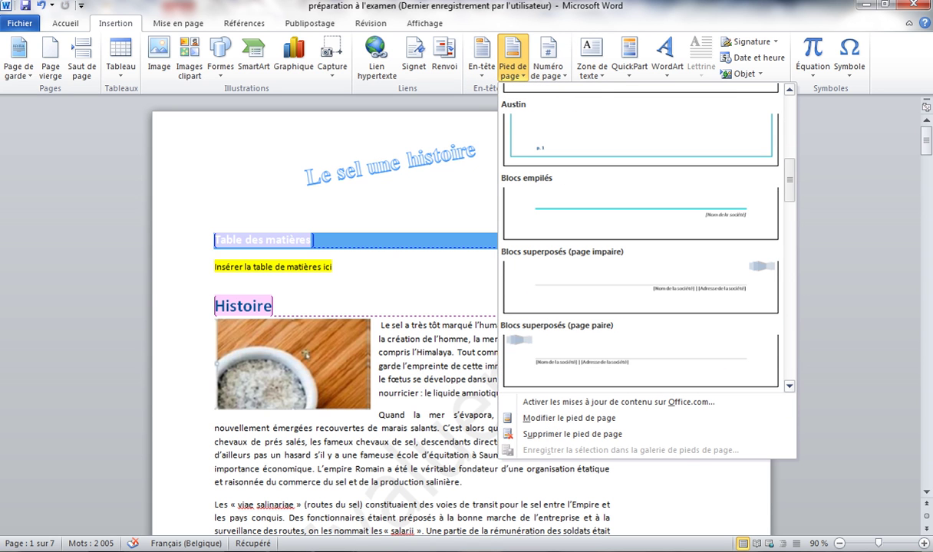
left_click(641, 285)
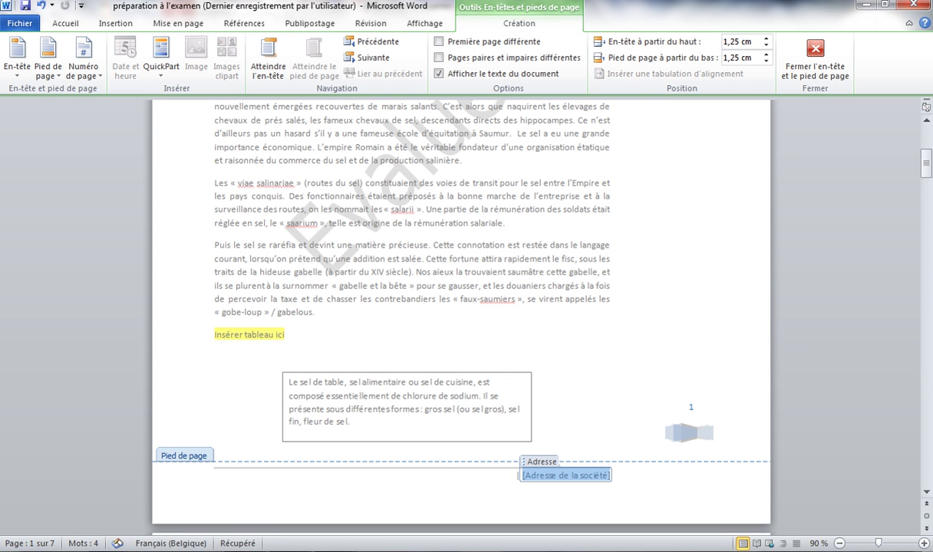
type("Eau")
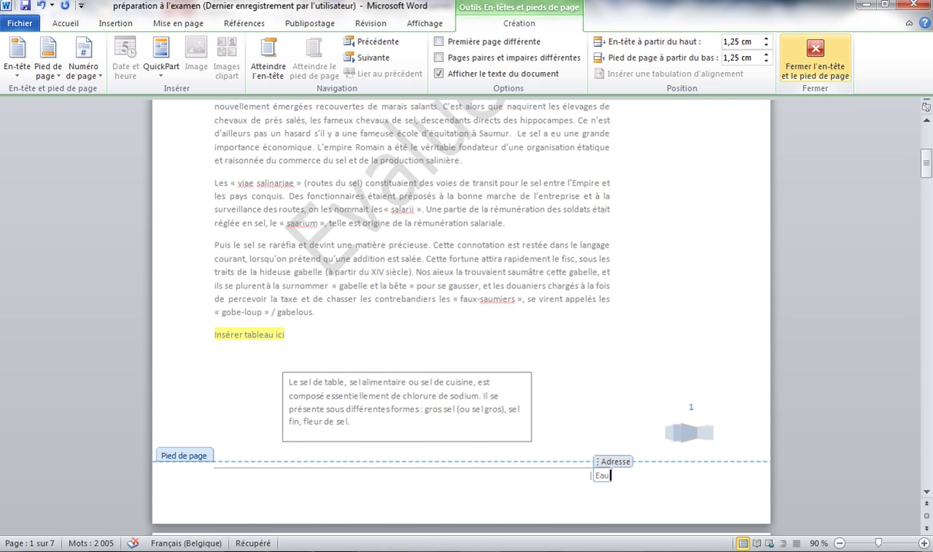
left_click(814, 55)
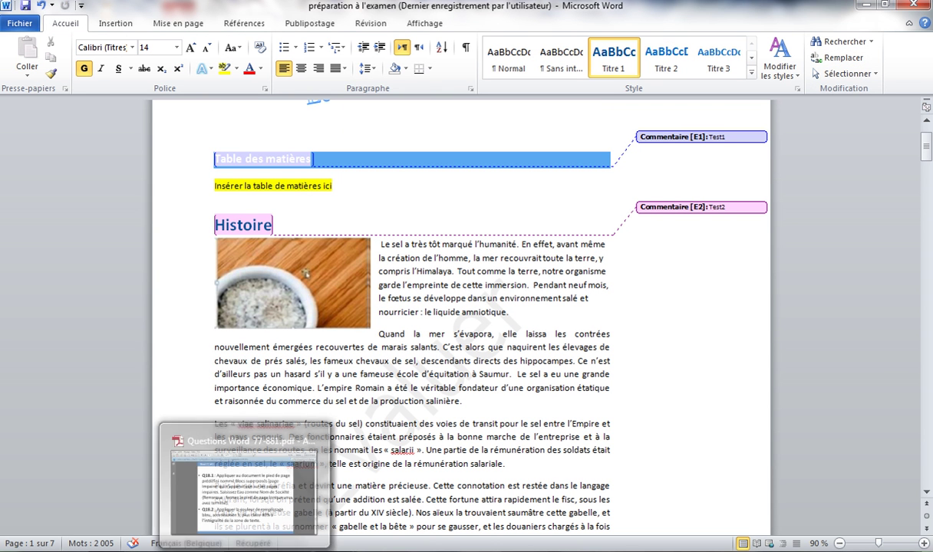
Step: Read Q18.2 in Adobe Reader and activate the "Le sel de table" text box at the end of page 1 in Word
left_click(232, 551)
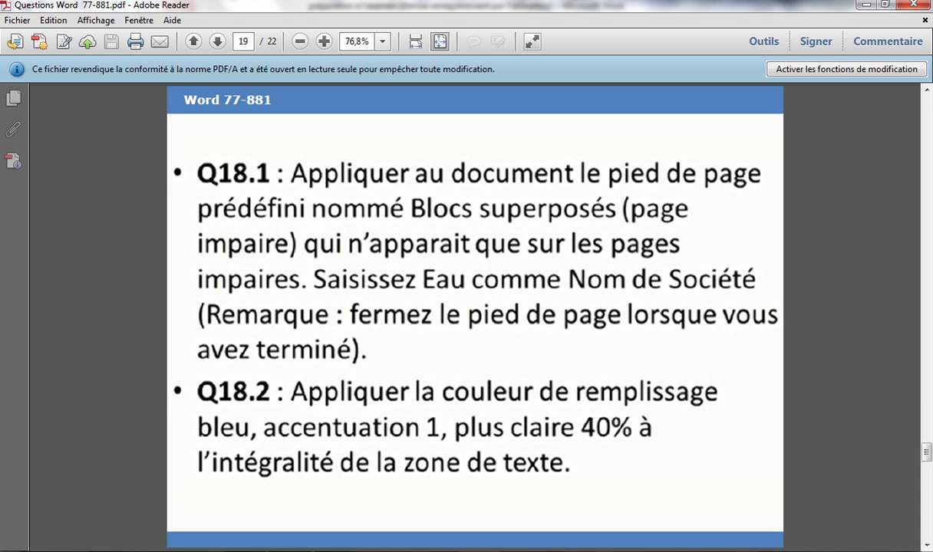
key("alt+Tab")
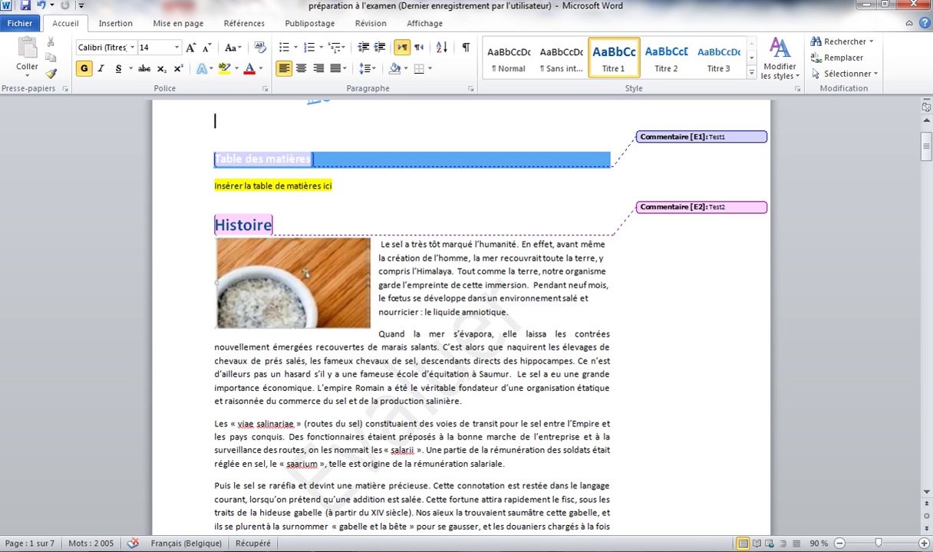
left_click_drag(926, 147, 926, 167)
left_click(500, 310)
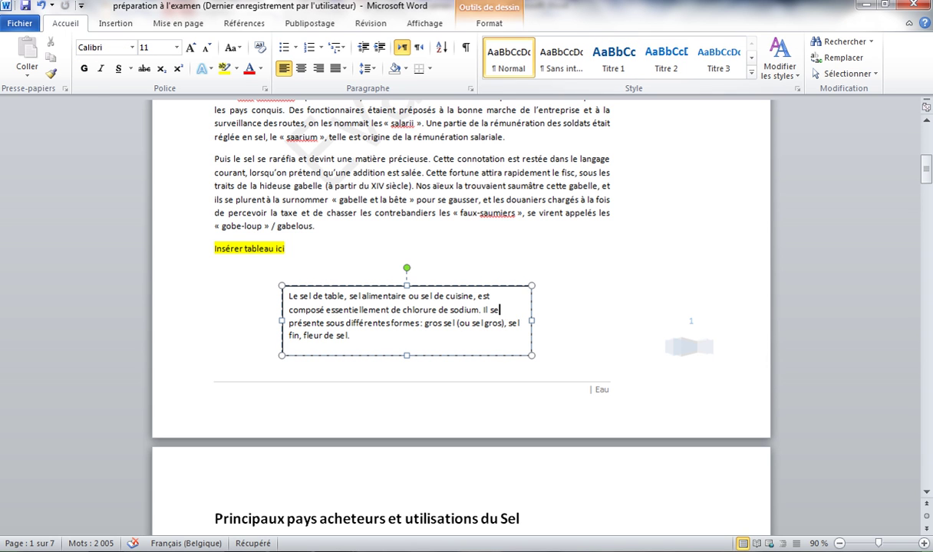